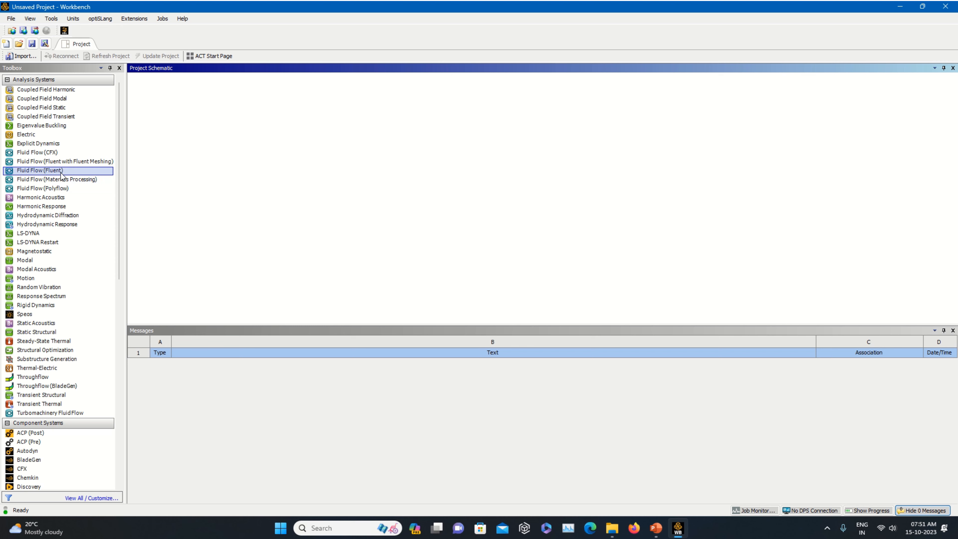
Create a Fluid Flow (Fluent) analysis system and open a new DesignModeler geometry for it.
double_click(60, 170)
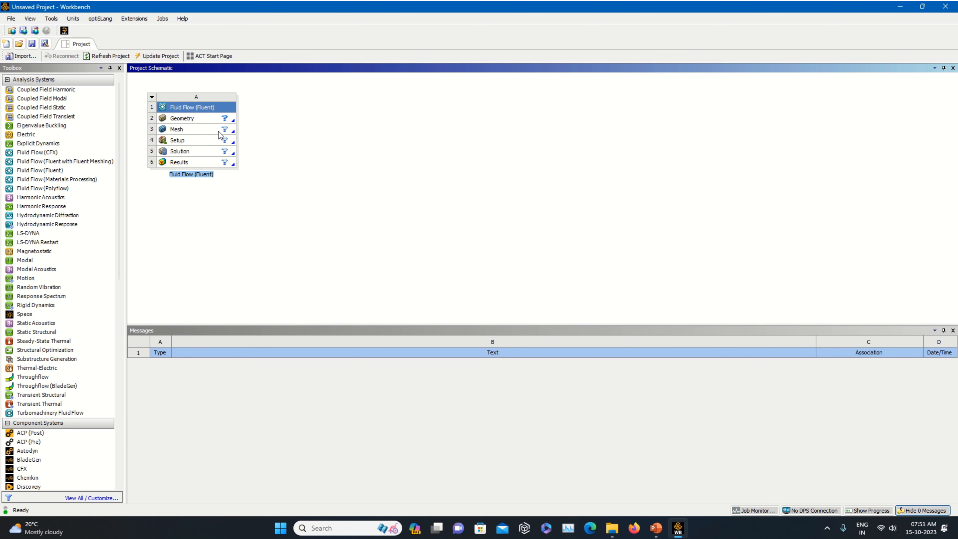
left_click(224, 120)
right_click(224, 120)
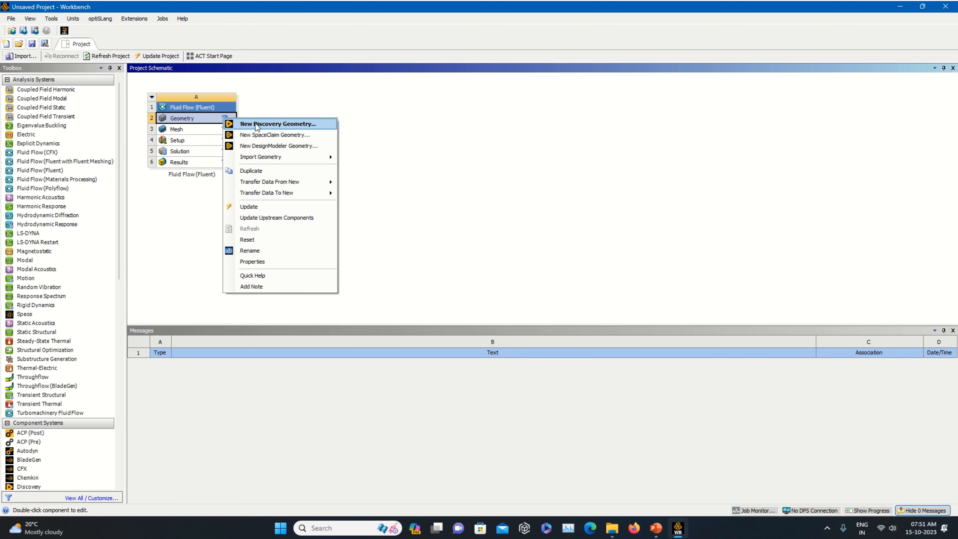
left_click(274, 147)
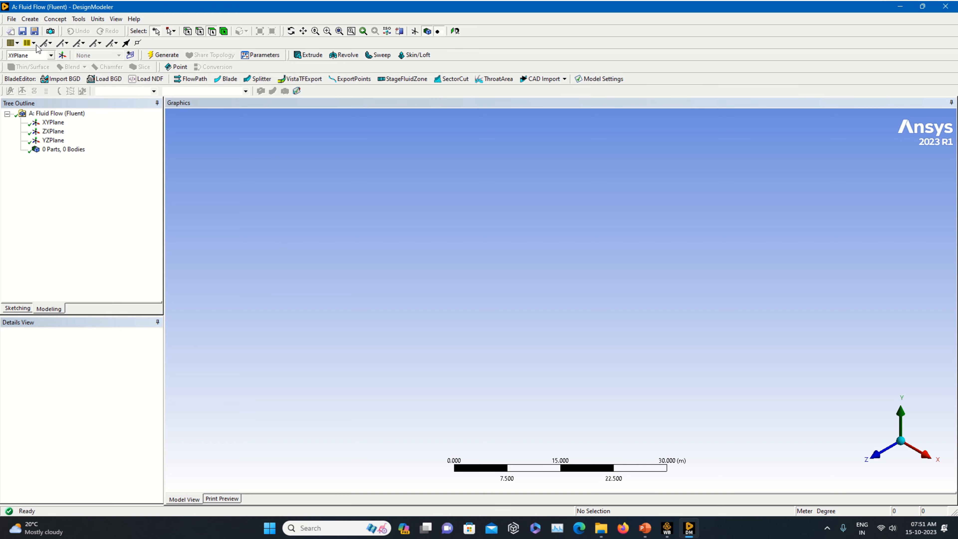
Set the length unit to centimeters and start a cylinder primitive on the XYPlane with the Add Frozen operation.
left_click(98, 19)
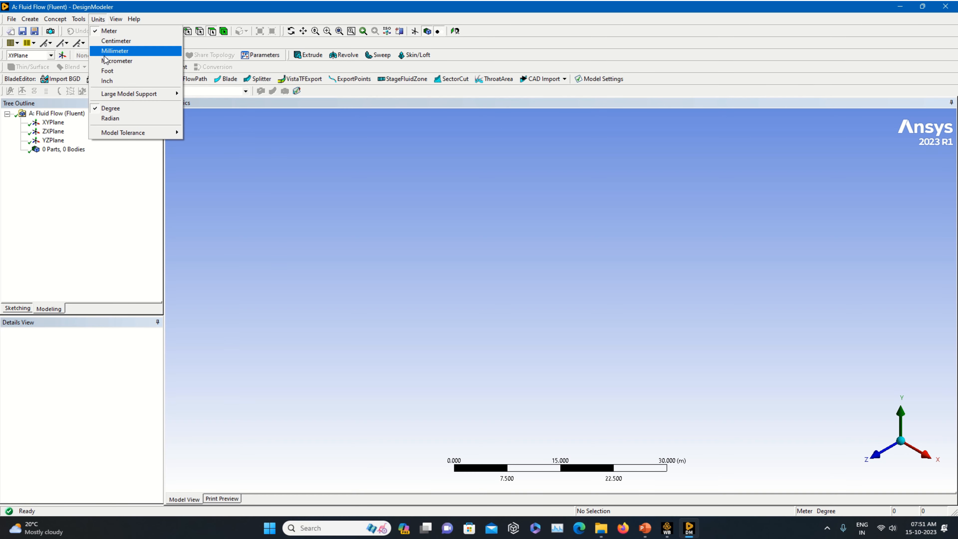
left_click(116, 41)
left_click(53, 122)
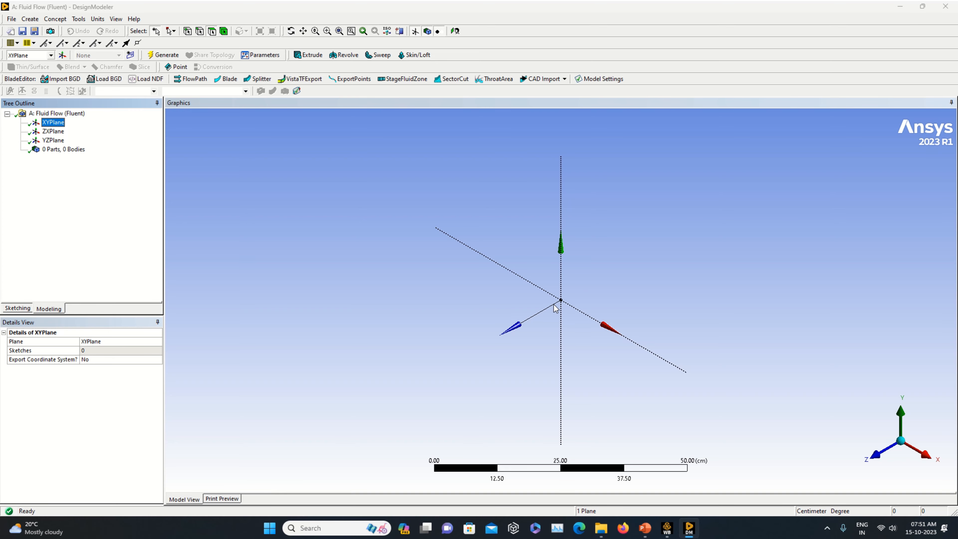
left_click(30, 19)
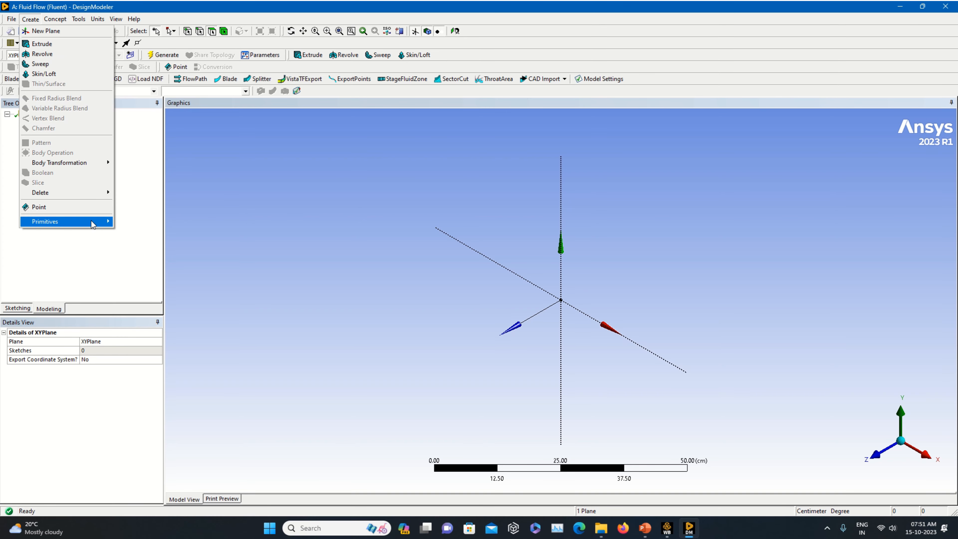
mouse_move(95, 221)
left_click(143, 252)
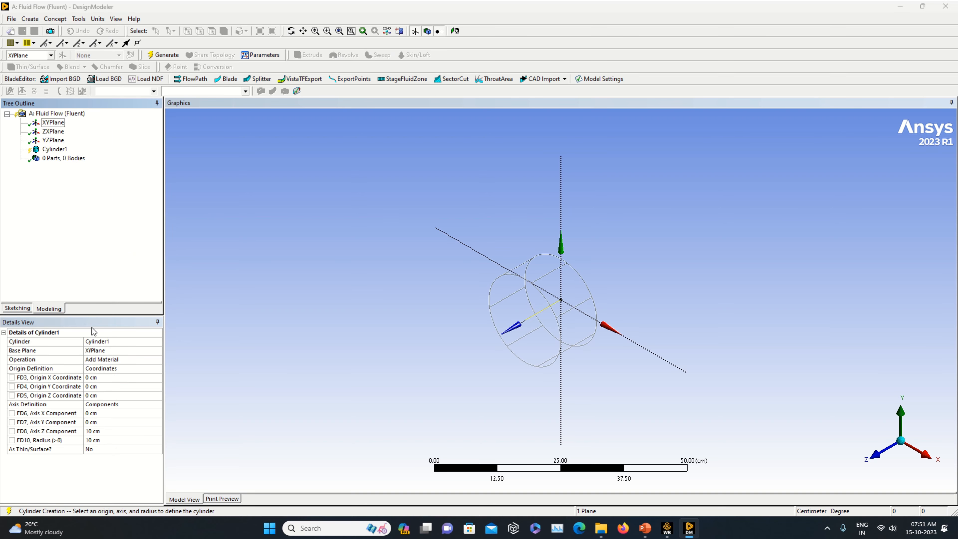
left_click(149, 359)
left_click(157, 359)
left_click(145, 368)
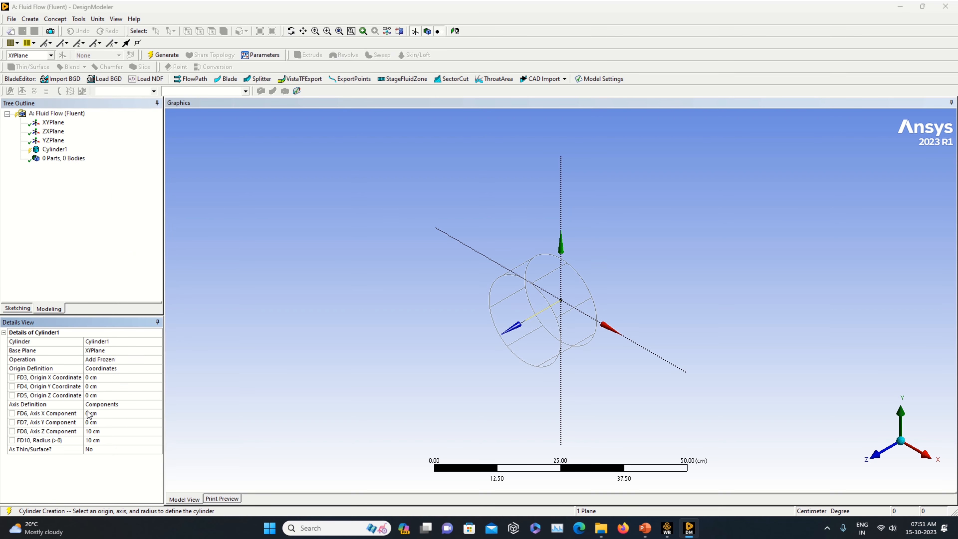
Generate the cylinder with an axis X component of 150 cm, Z component of 0 cm and radius of 5 cm.
left_click(97, 414)
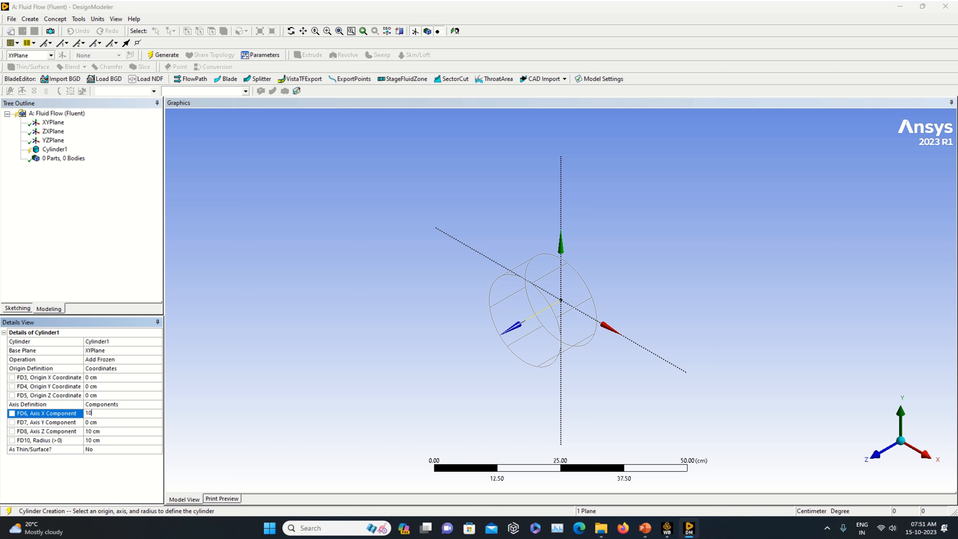
key("Return")
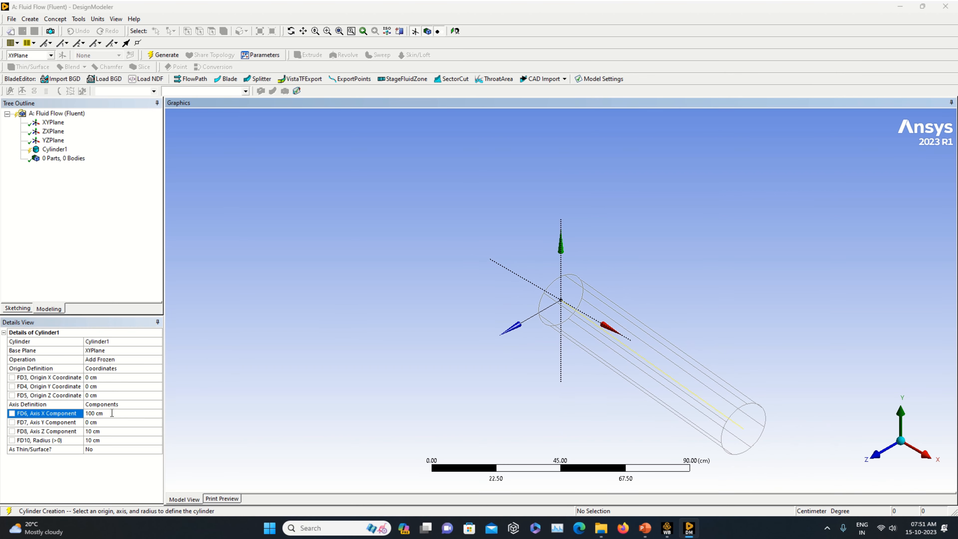
left_click(111, 413)
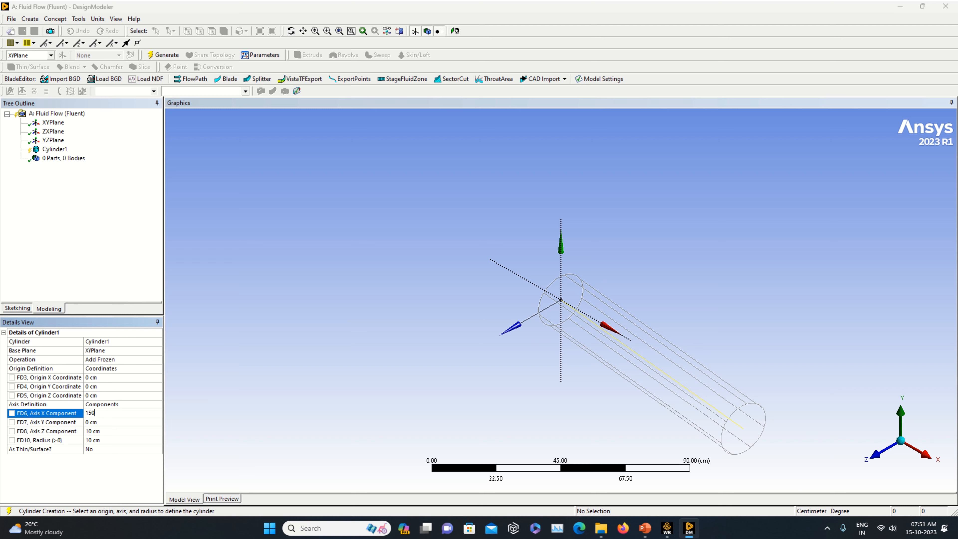
left_click(104, 431)
type("0")
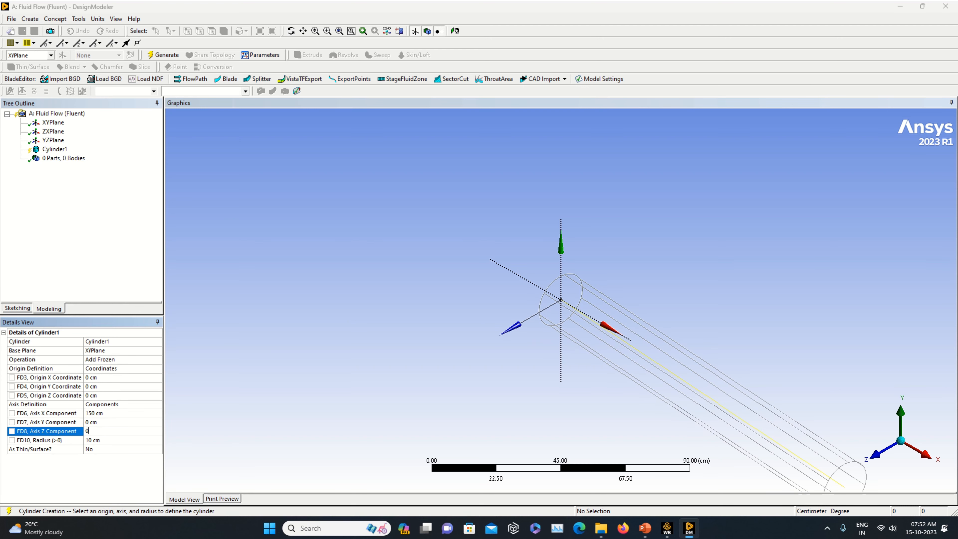
left_click(110, 441)
type("5")
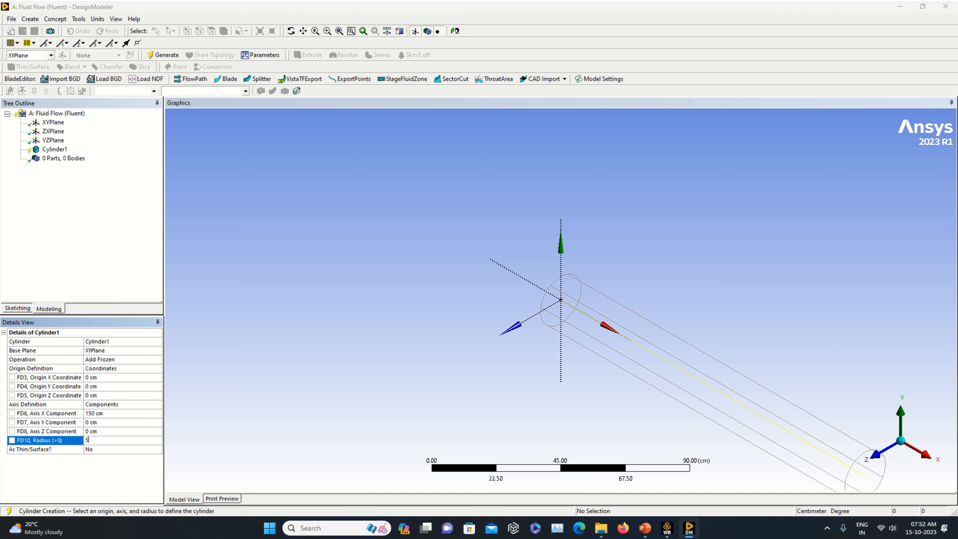
left_click(282, 342)
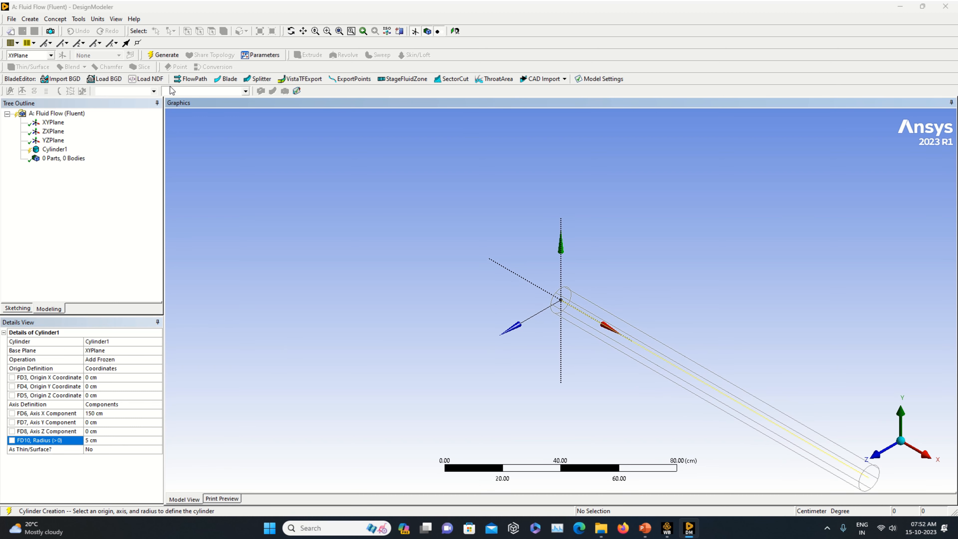
left_click(163, 55)
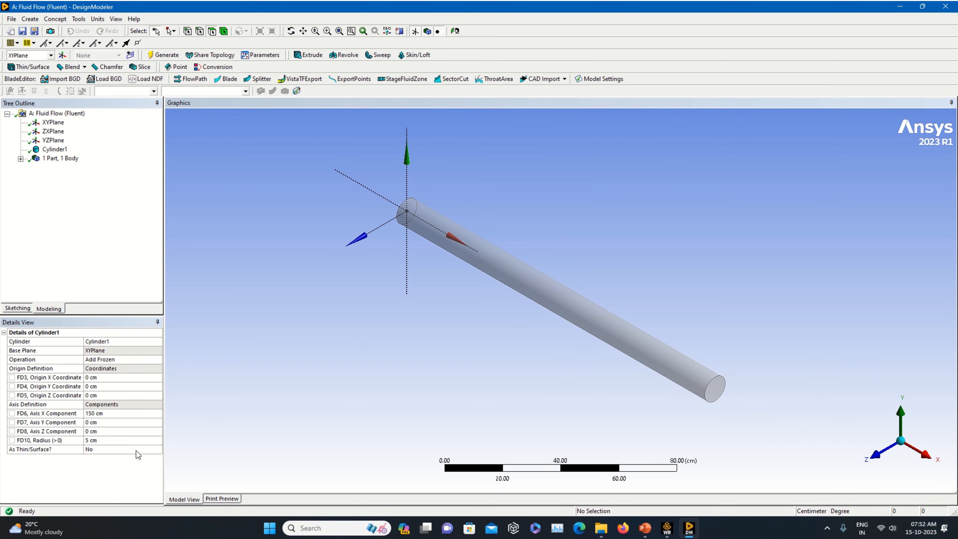
Turn the cylinder into a thin-walled pipe with an inner thickness of 0.5 cm and regenerate it.
left_click(158, 449)
left_click(158, 450)
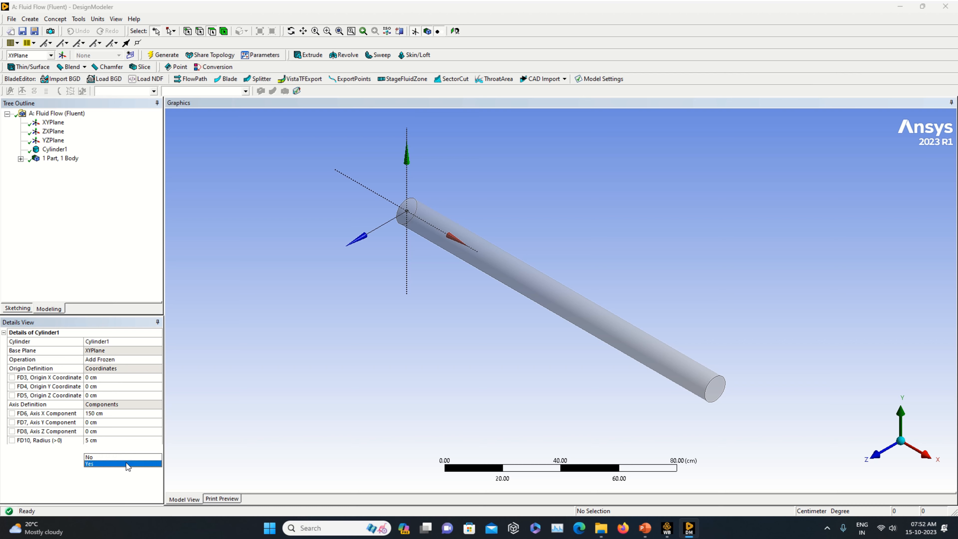
left_click(129, 459)
left_click(161, 55)
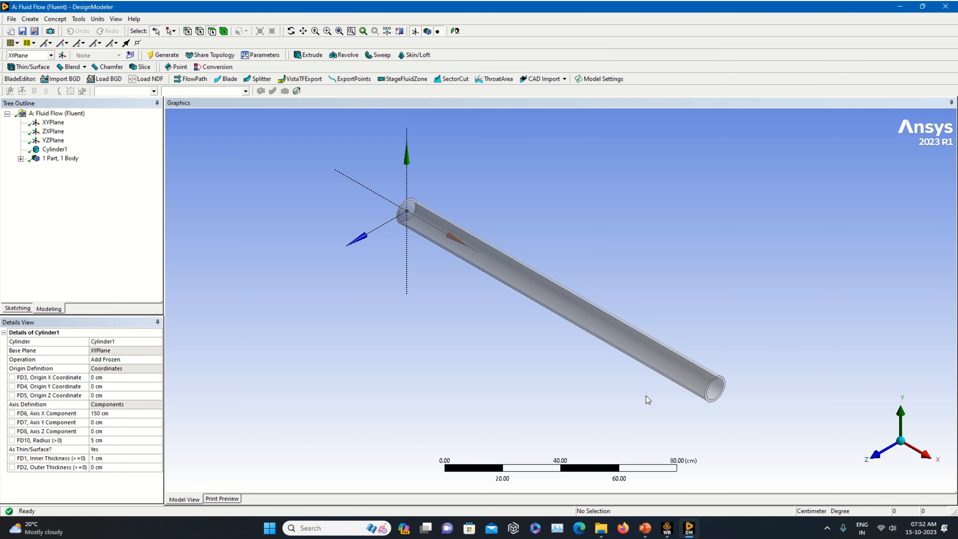
left_click(117, 458)
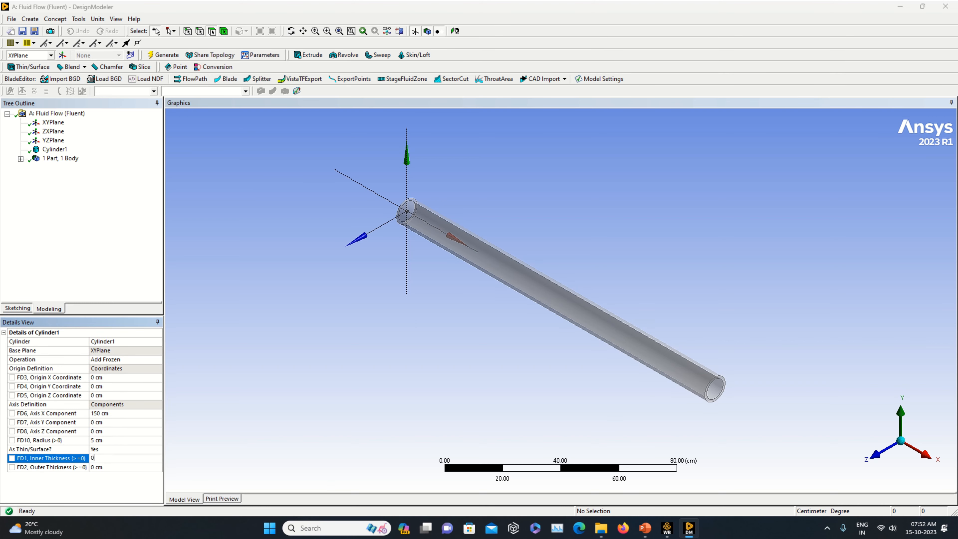
type("0.5")
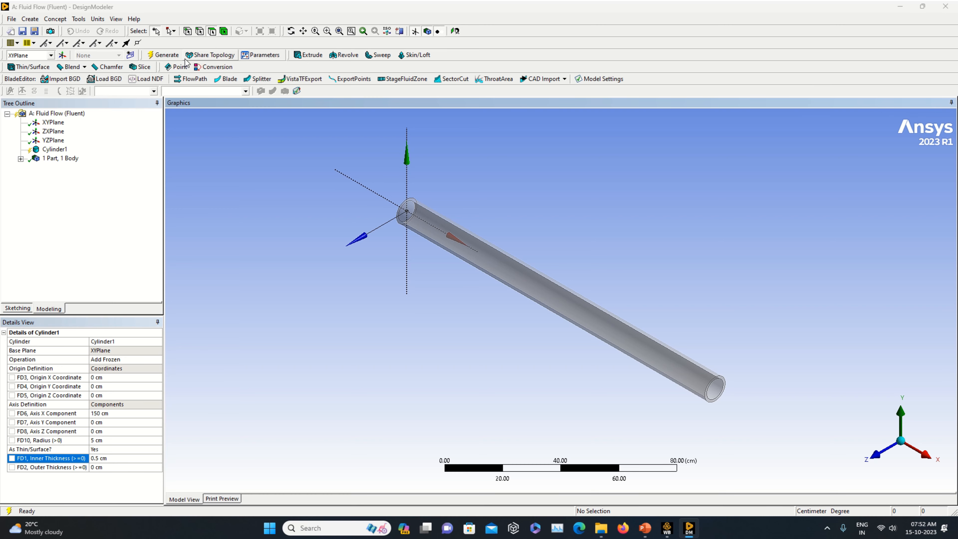
left_click(580, 347)
scroll(579, 347, "up", 3)
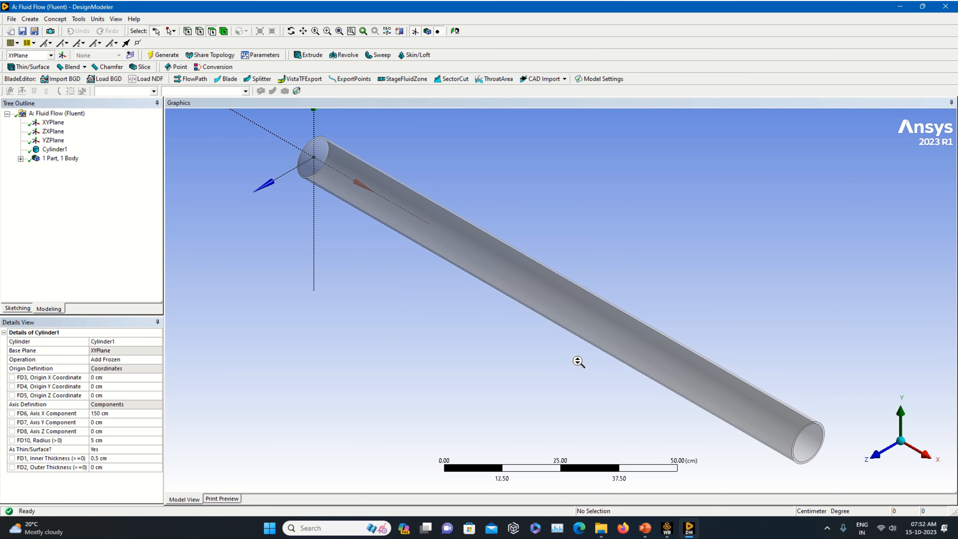
scroll(577, 361, "down", 2)
middle_click_drag(496, 385, 552, 366)
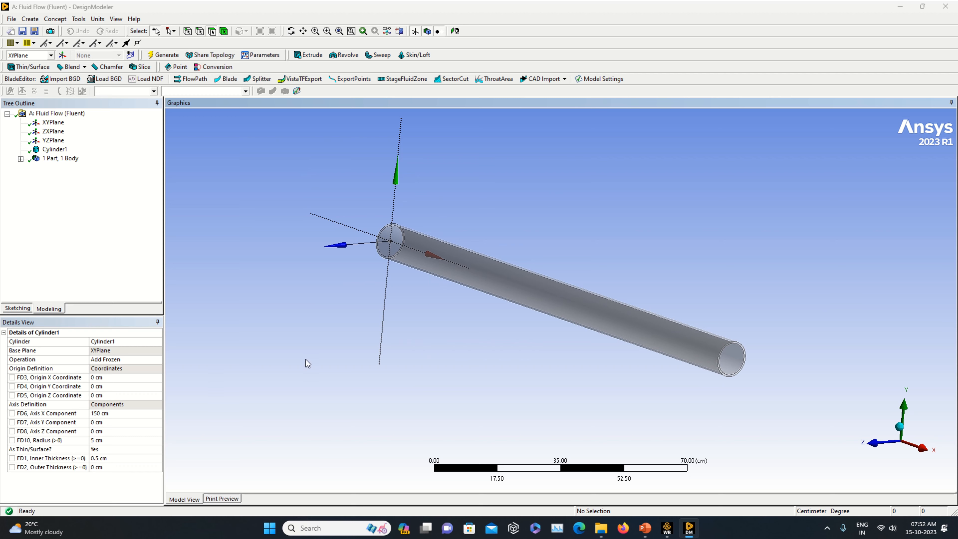
left_click(900, 426)
Fill the pipe's cavity with the Fill tool, using its inner cylindrical face and By Cavity extraction.
left_click(79, 19)
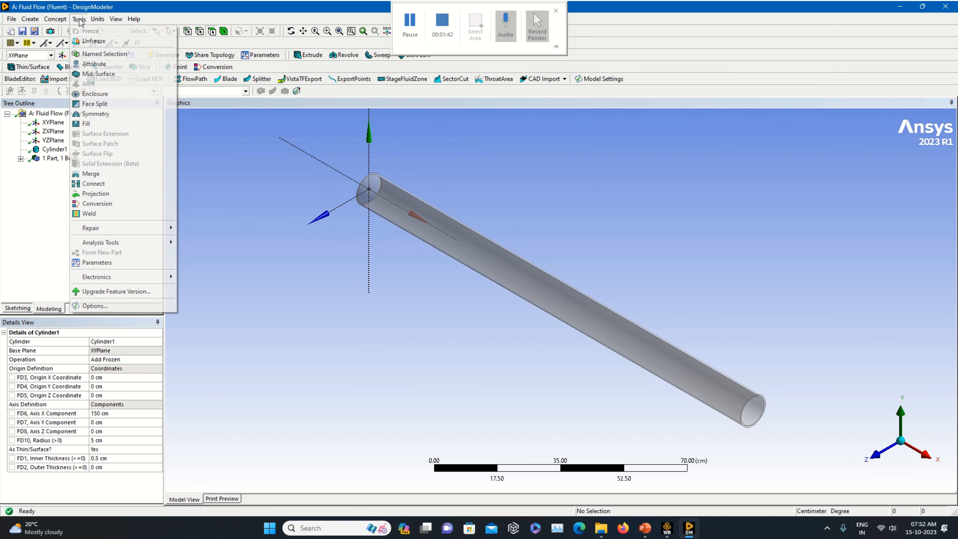
left_click(104, 123)
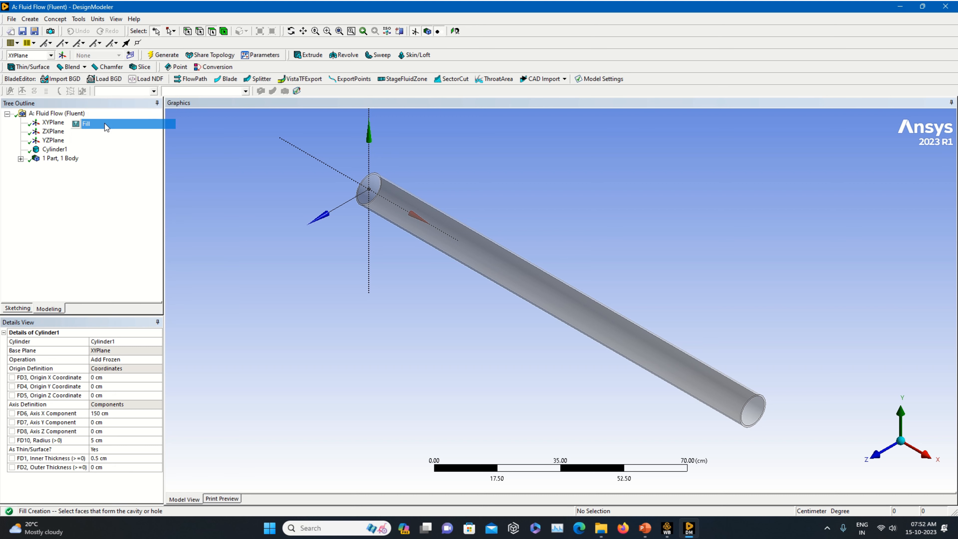
left_click(750, 419)
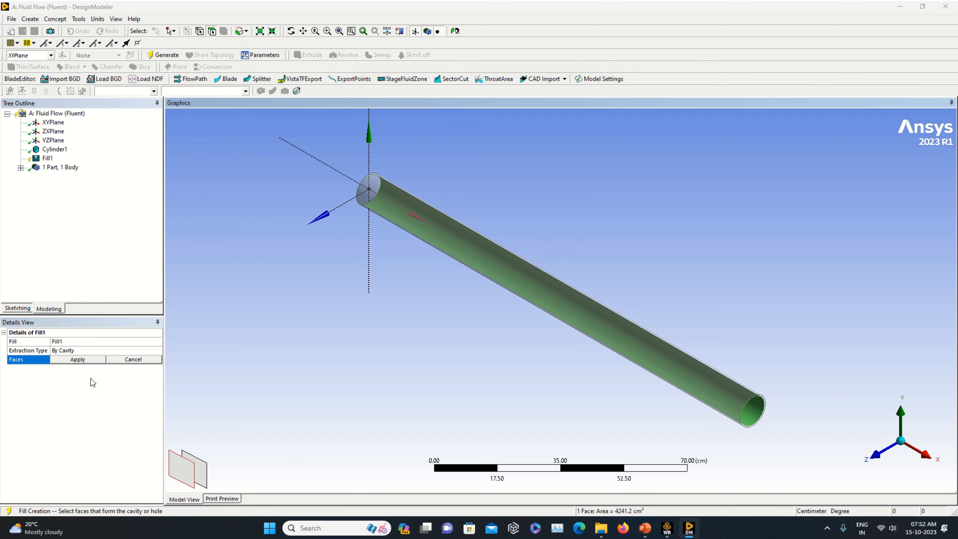
left_click(78, 359)
right_click(88, 378)
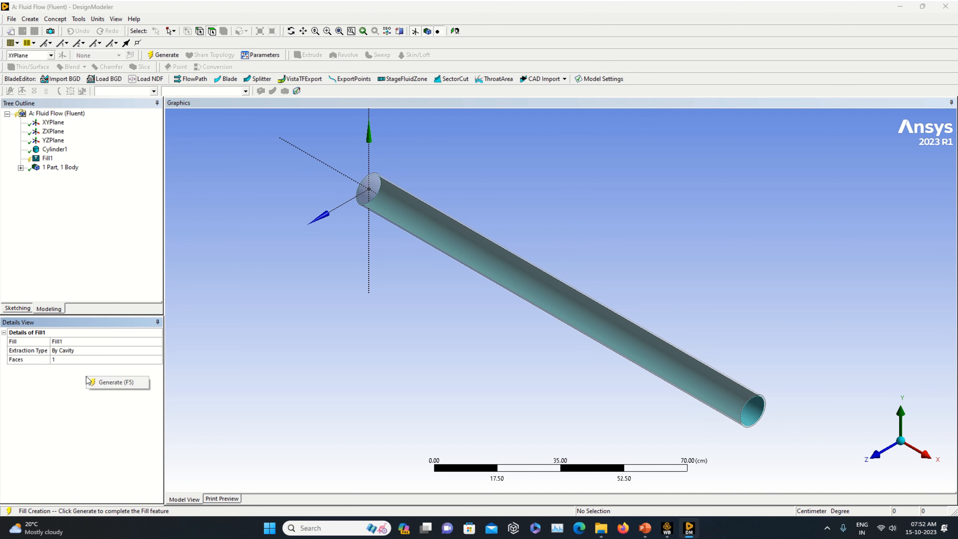
left_click(110, 388)
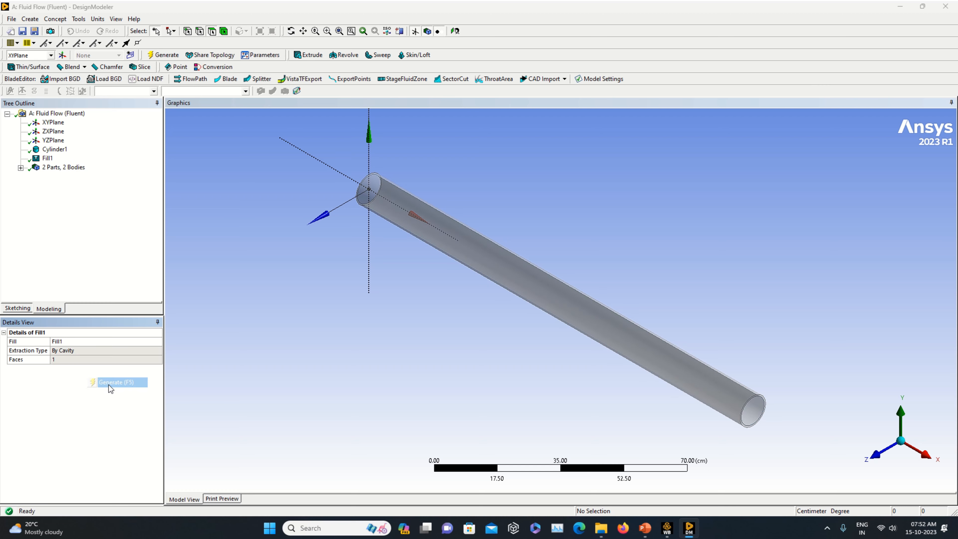
Rename the filled inner body as Fluid.
left_click(20, 167)
left_click(63, 177)
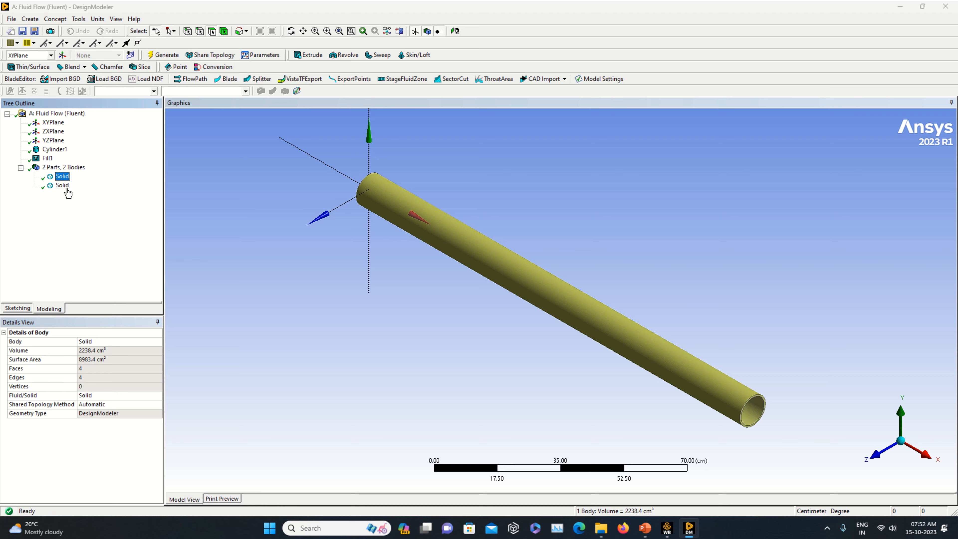
left_click(63, 186)
left_click(65, 187)
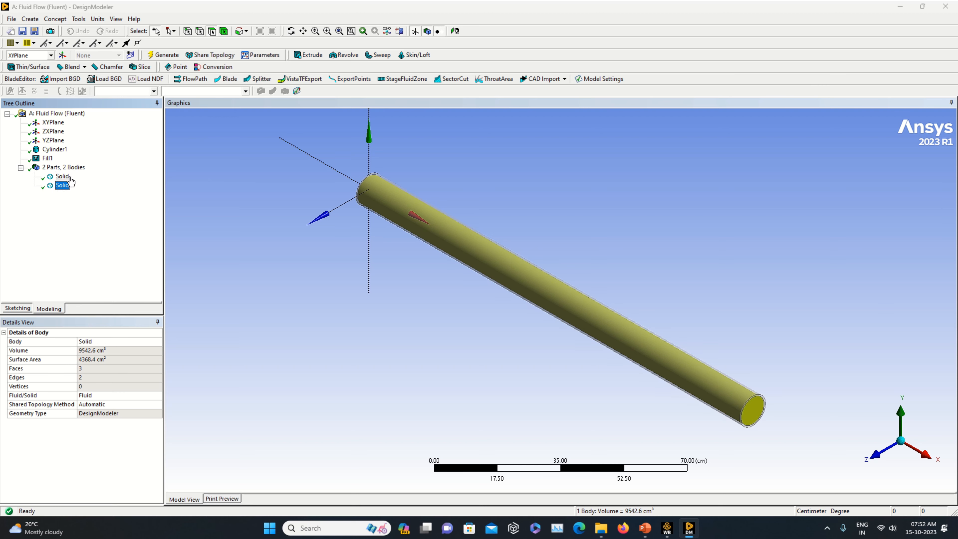
right_click(67, 192)
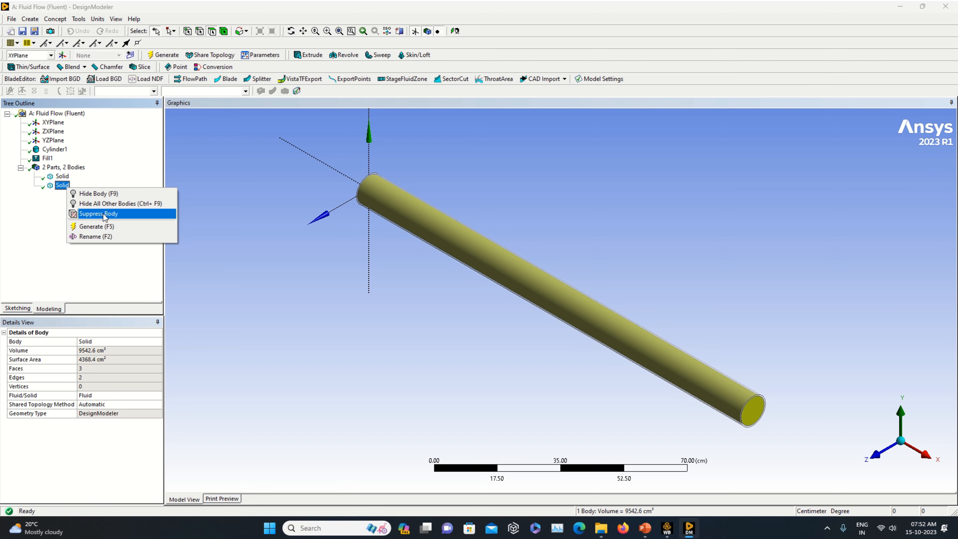
left_click(92, 237)
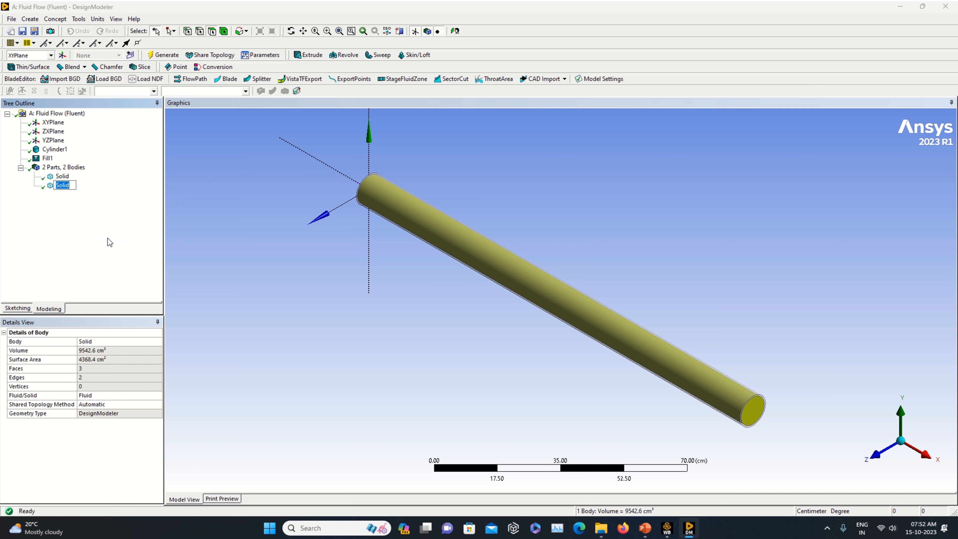
type("Flui")
key("Return")
Rename the hollow outer body as Pipe.
left_click(66, 179)
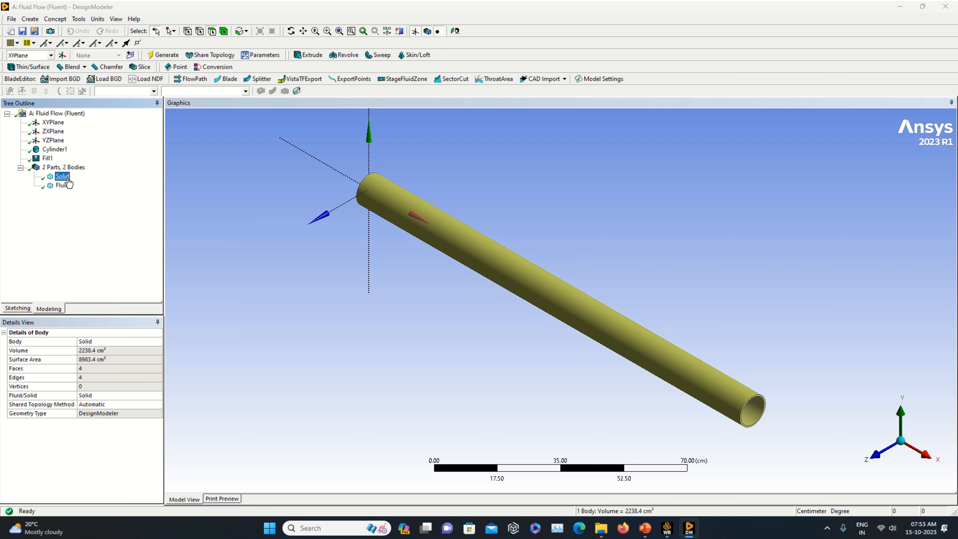
left_click(67, 186)
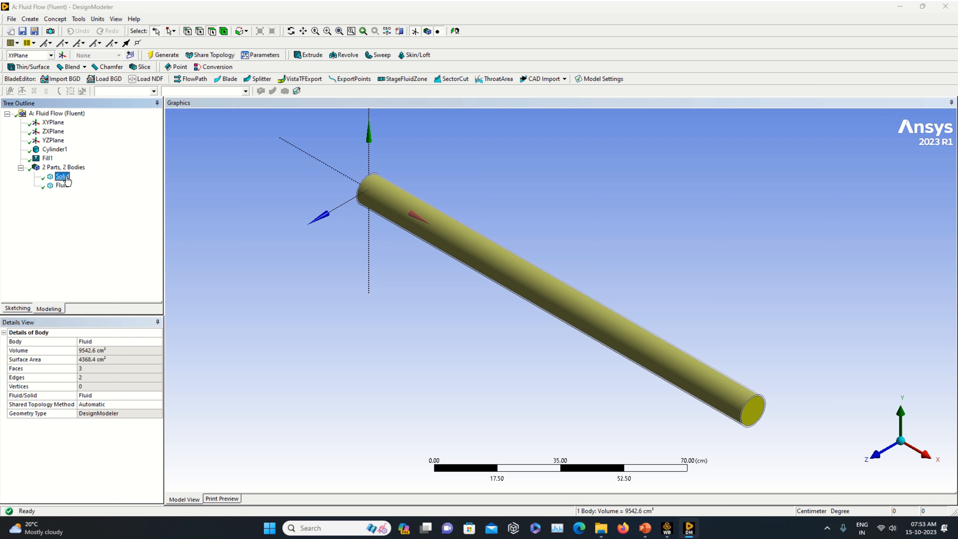
right_click(66, 176)
left_click(109, 226)
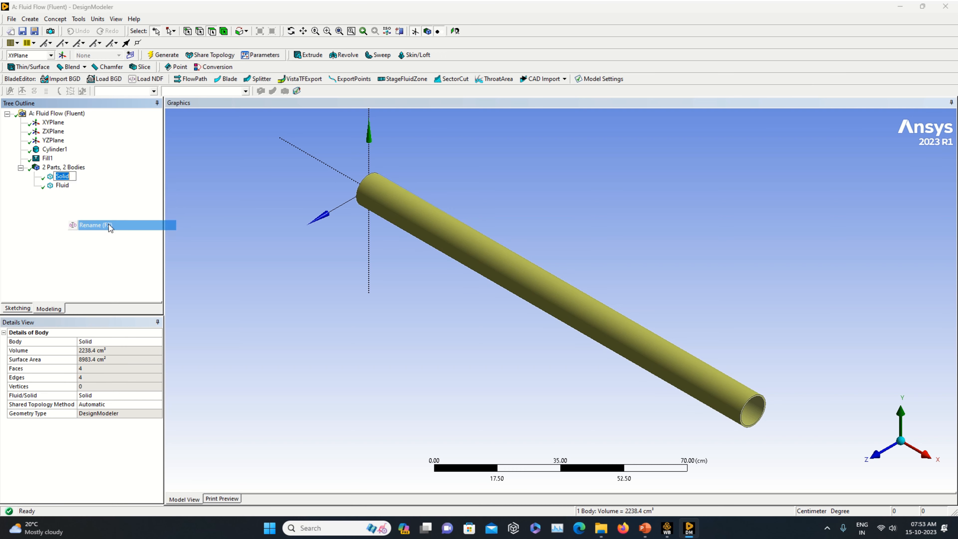
type("Pipe")
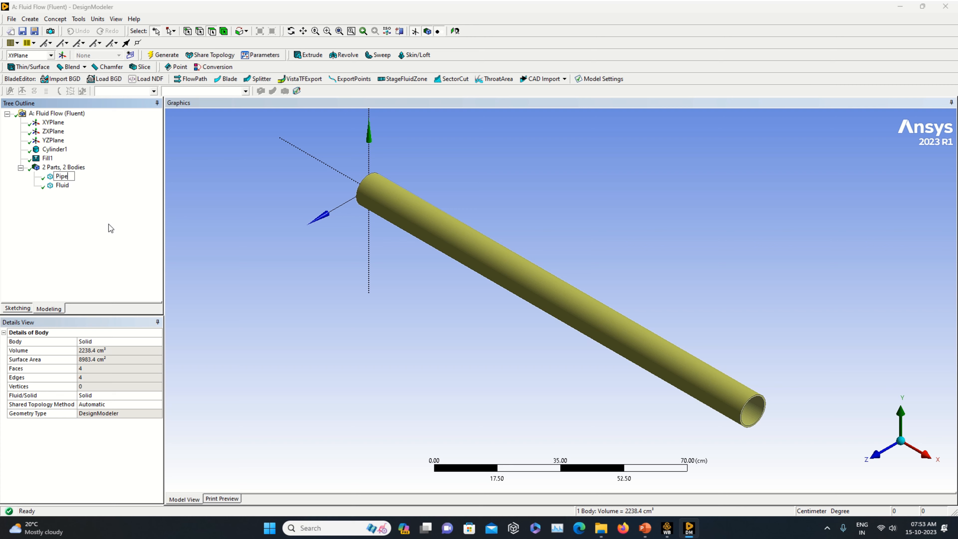
key("Return")
left_click(62, 185)
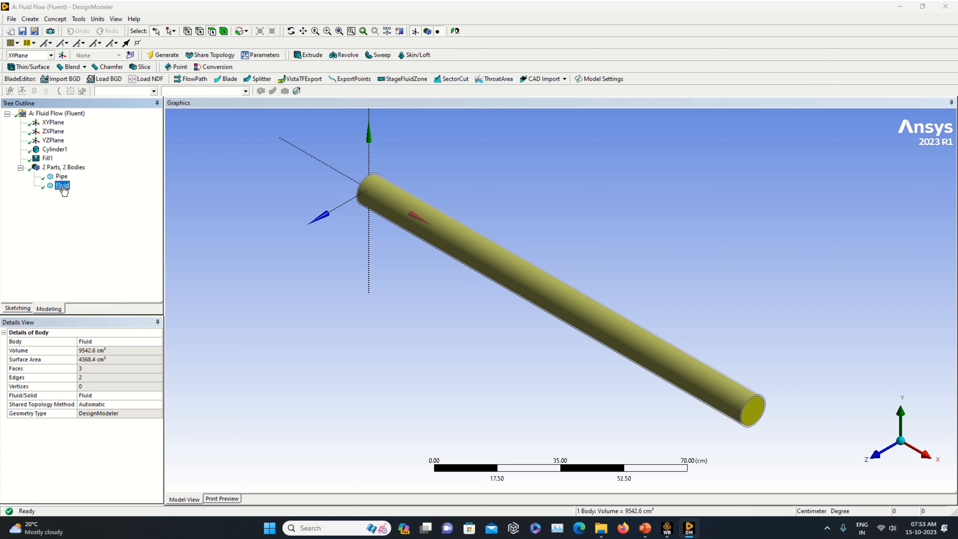
Rename the inner Fluid body as Water.
right_click(63, 188)
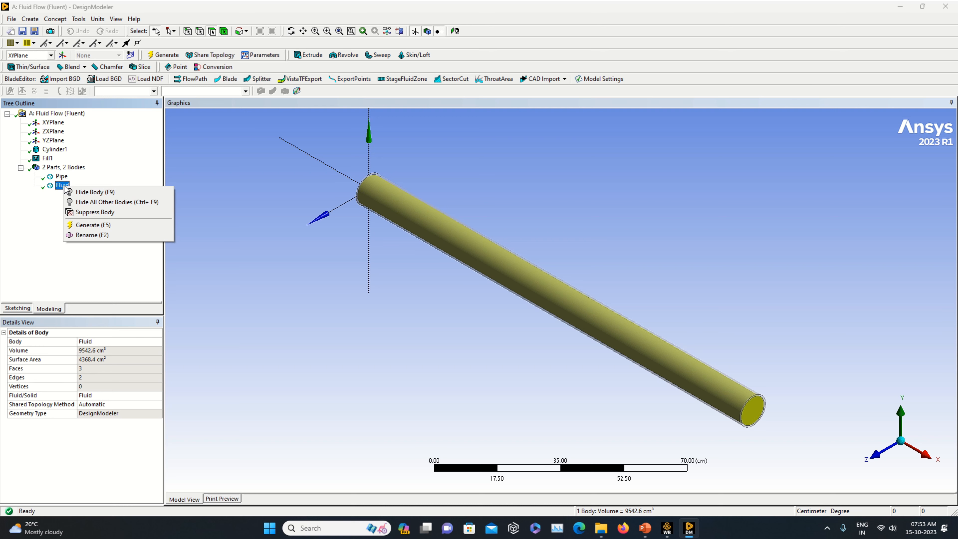
left_click(97, 236)
type("W")
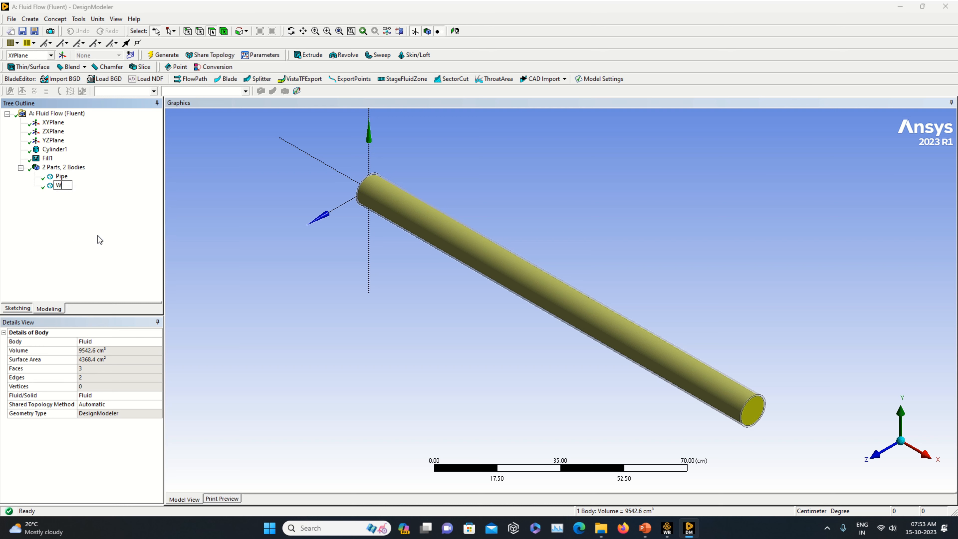
type("ater")
key("Return")
Switch to Workbench and open the Mesh cell of the Fluid Flow (Fluent) system for editing.
left_click(667, 528)
right_click(223, 130)
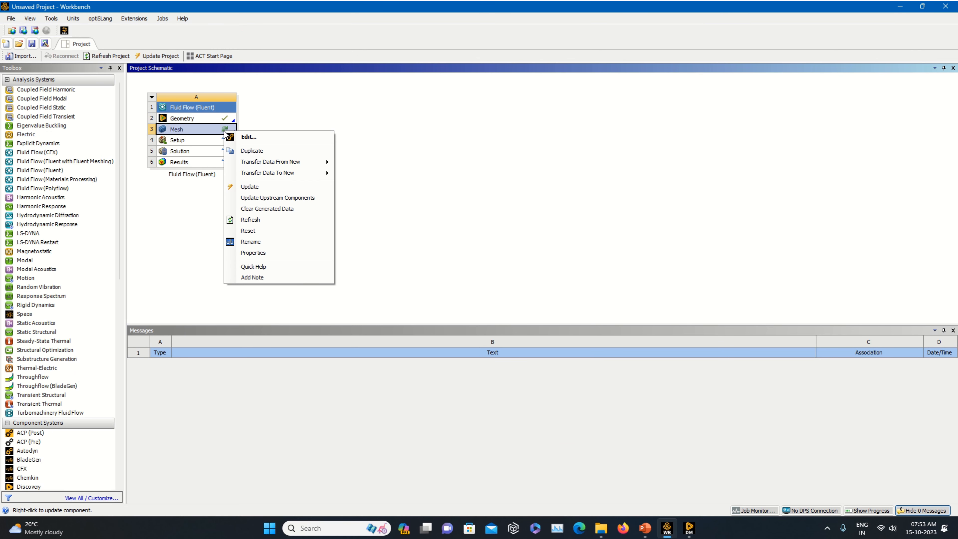
left_click(246, 137)
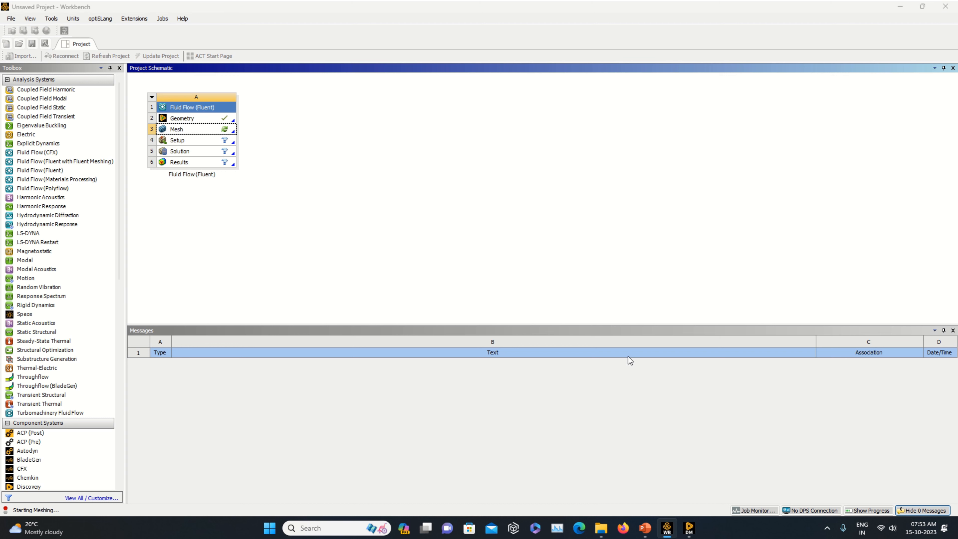
Return to DesignModeler and check the Fluid/Solid property of the Pipe and Water bodies.
left_click(695, 530)
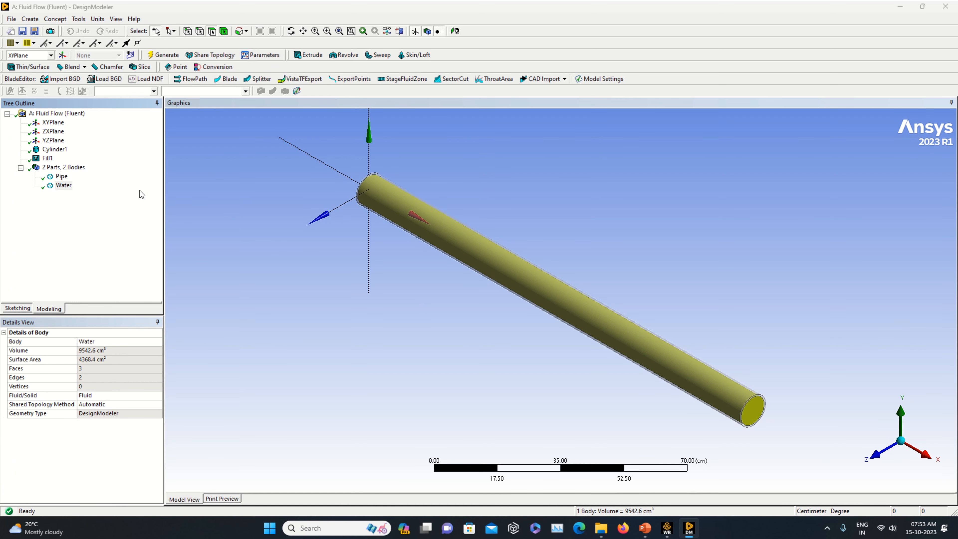
left_click(61, 176)
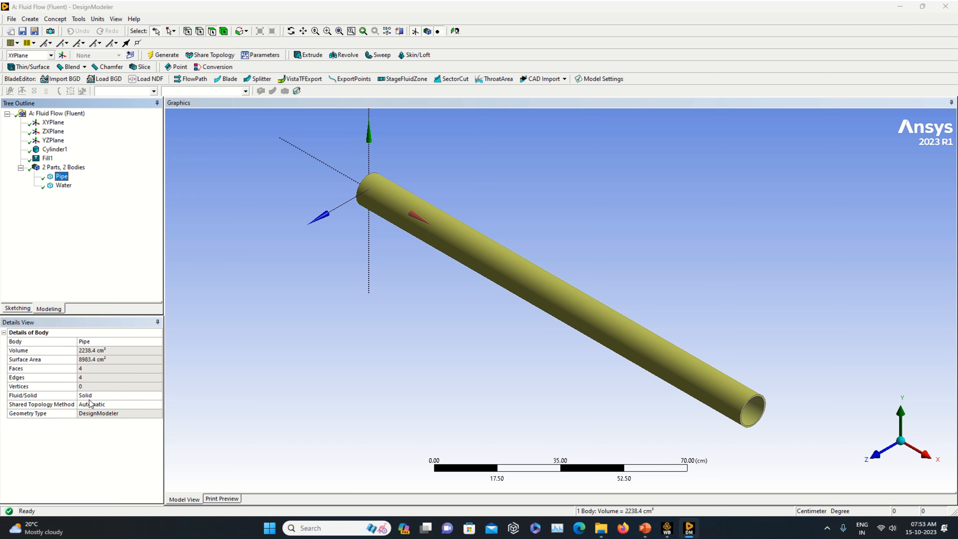
left_click(63, 185)
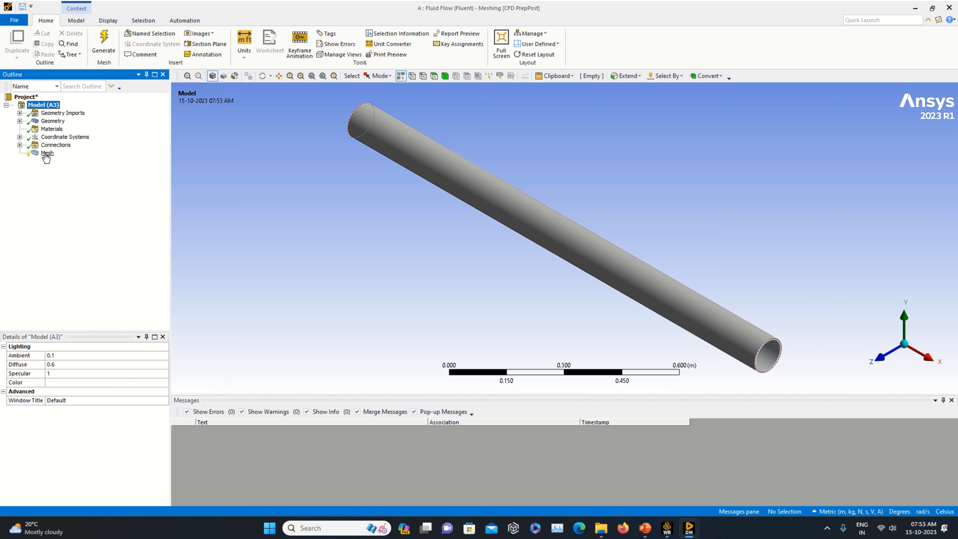
Generate the mesh in Meshing with the default element size.
left_click(46, 155)
right_click(46, 155)
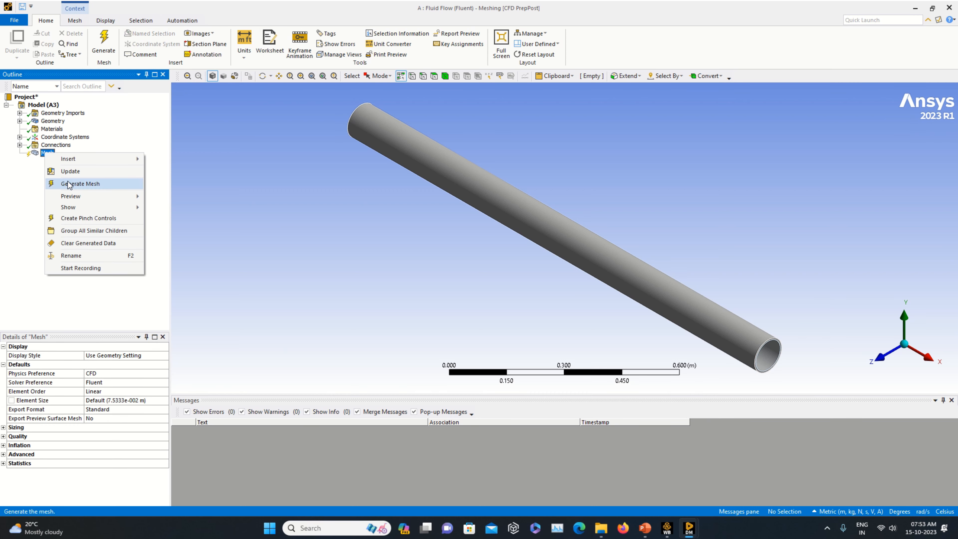
left_click(68, 184)
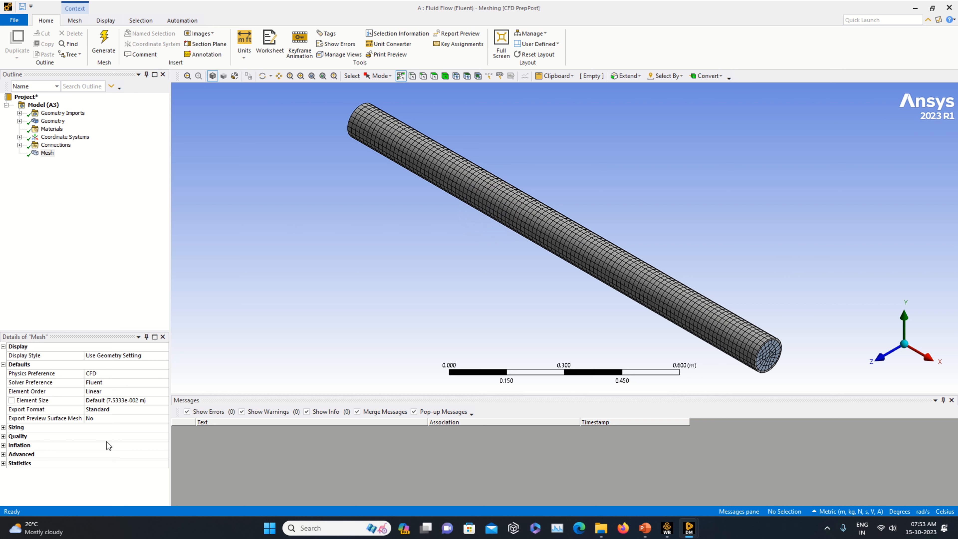
Set the mesh element size to 0.01 m and regenerate the mesh.
left_click(130, 400)
type("0")
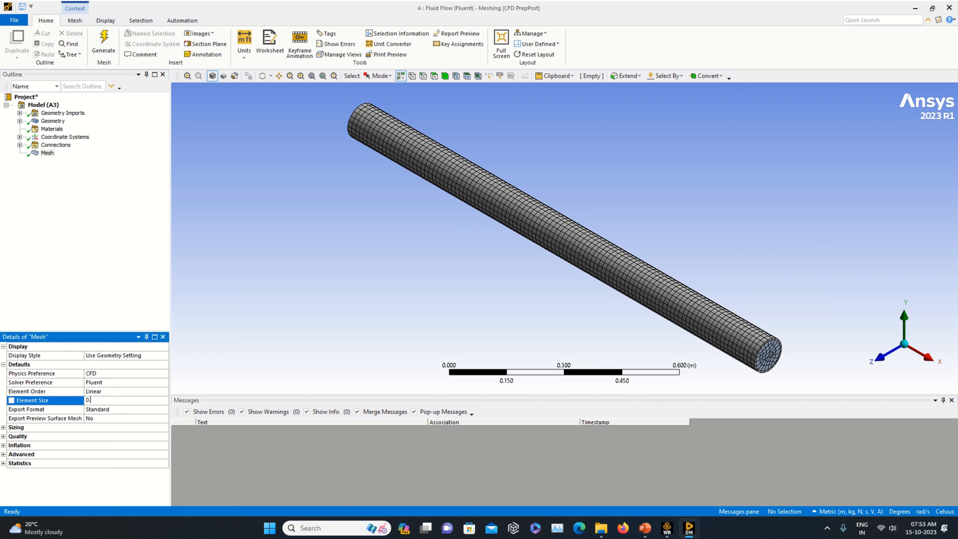
type(".01")
left_click(214, 363)
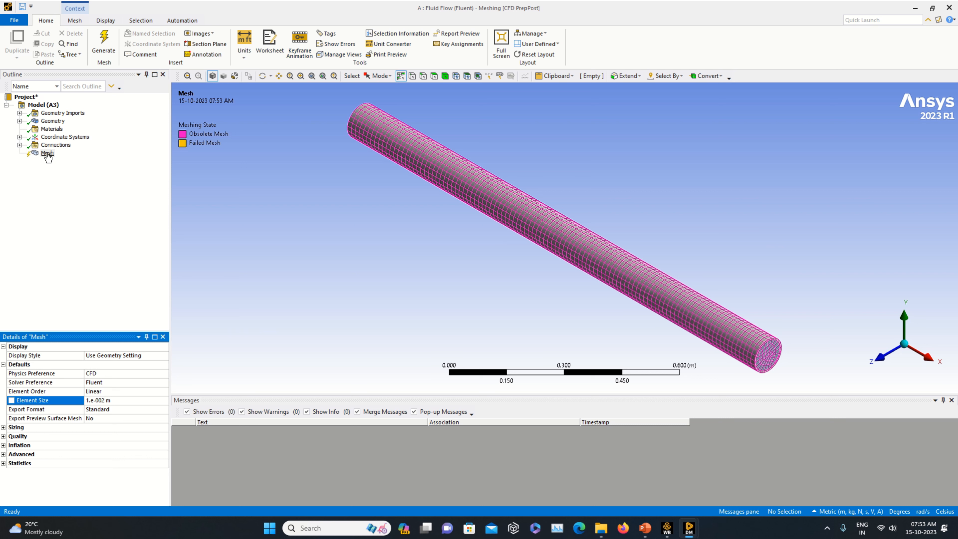
right_click(47, 153)
left_click(70, 183)
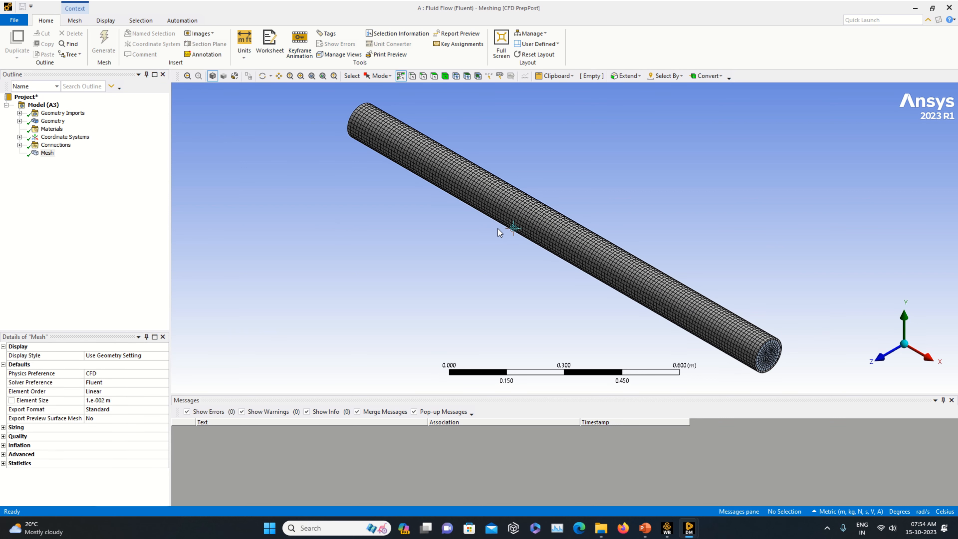
Set the mesh element size to 0.001 m and regenerate the mesh.
left_click(115, 400)
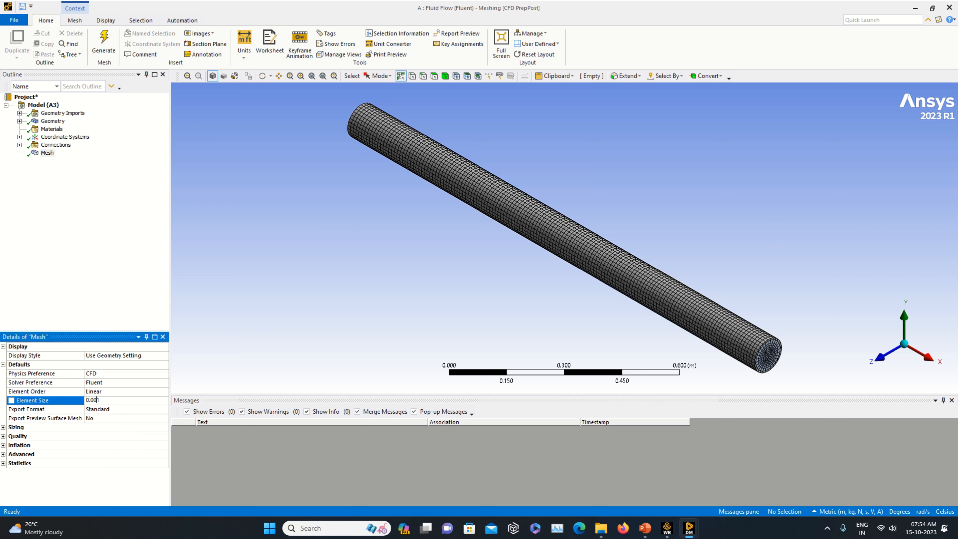
right_click(43, 153)
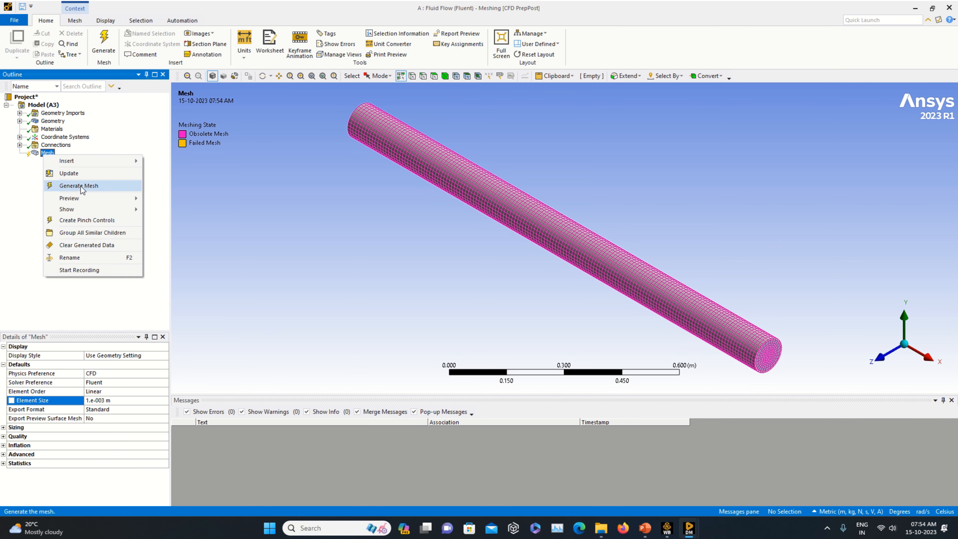
left_click(70, 184)
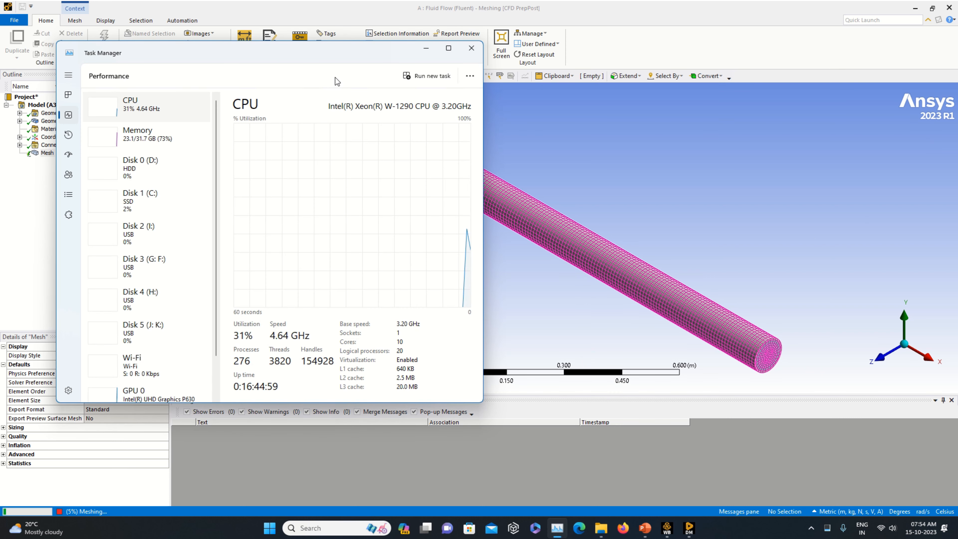
Check the CPU and memory load in Task Manager while the mesh is generating, and put the window away.
left_click(426, 49)
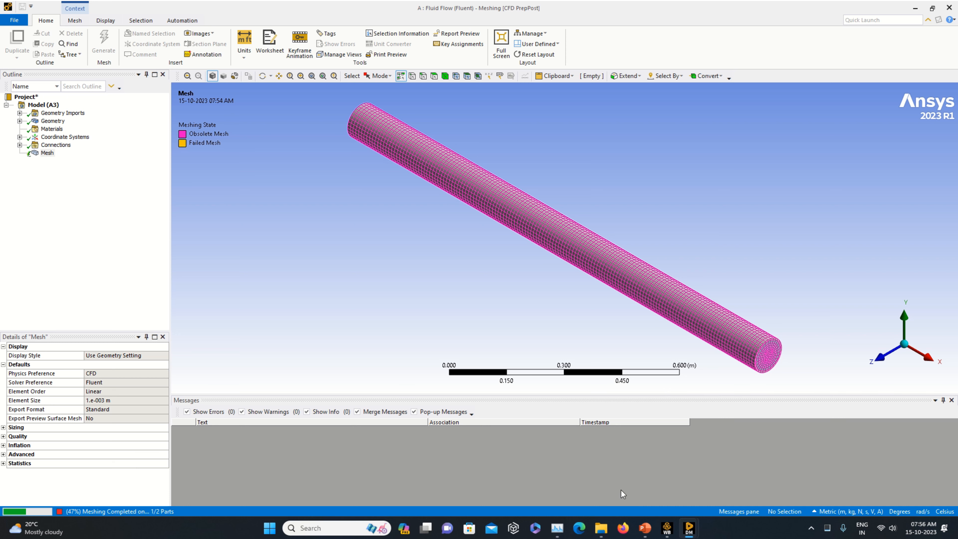
left_click(559, 529)
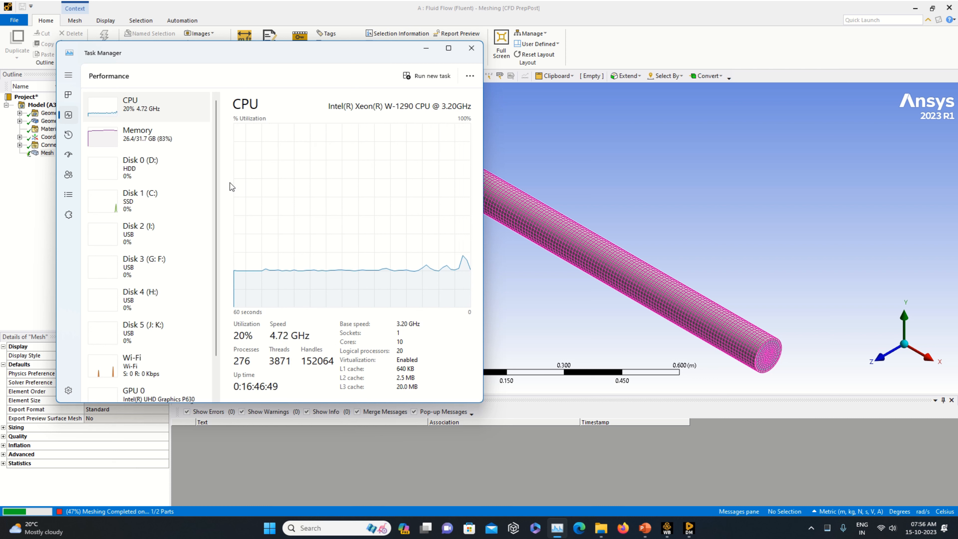
left_click(428, 47)
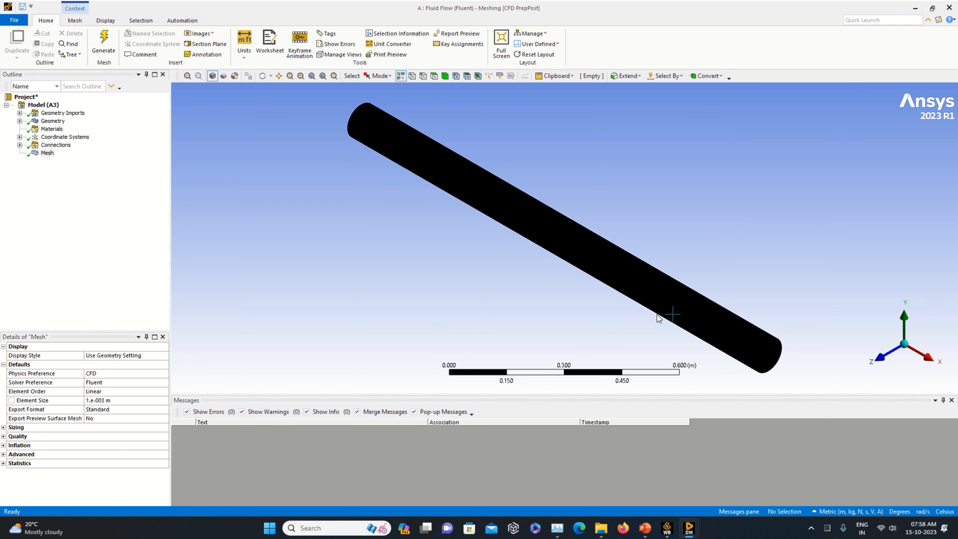
Examine the fine mesh on the pipe surface up close and show the mesh's node and element statistics.
scroll(664, 316, "up", 10)
scroll(665, 316, "down", 8)
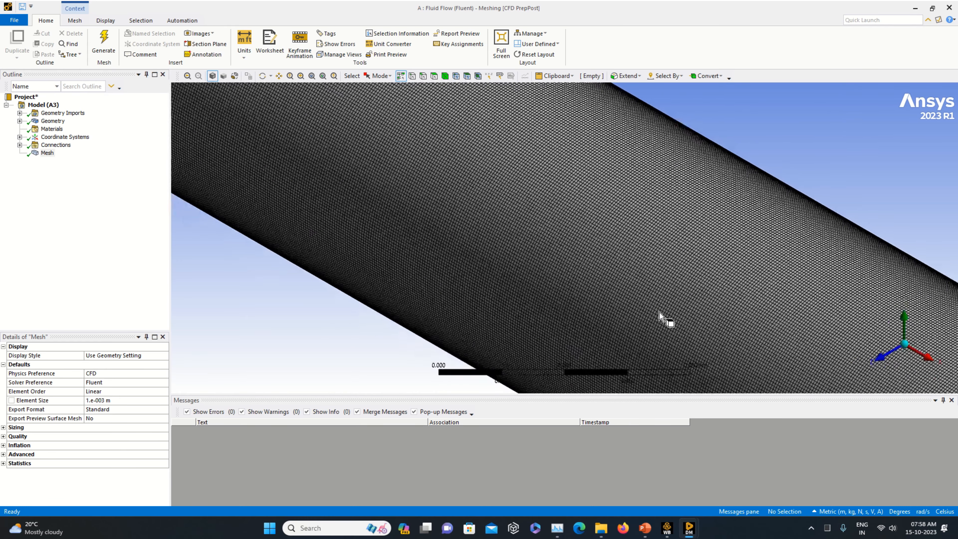
left_click(3, 464)
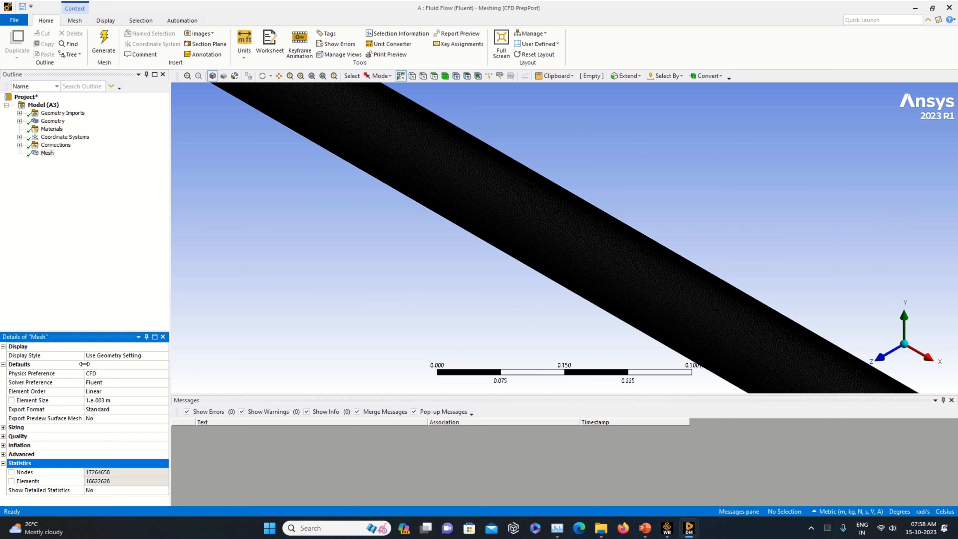
Set the mesh element size to 0.005 m and regenerate the mesh.
left_click(125, 400)
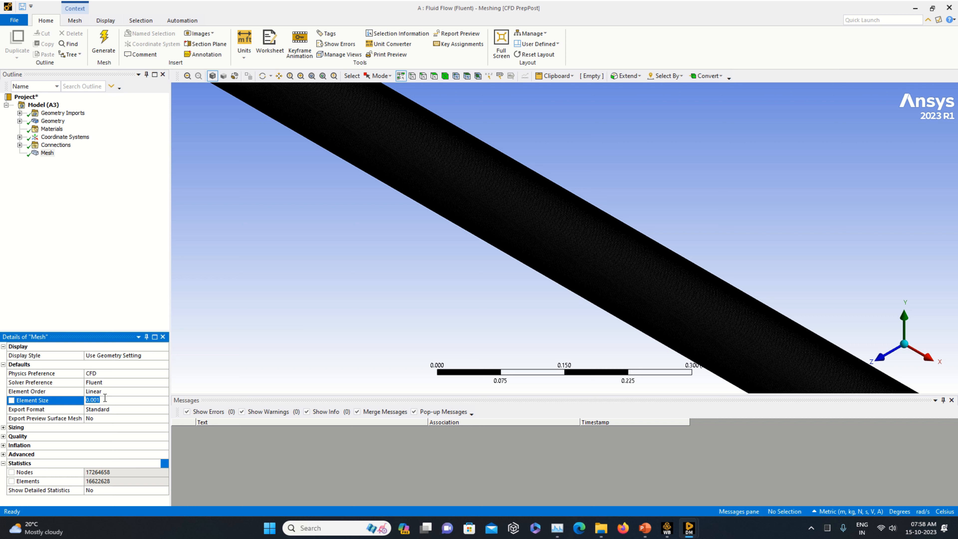
left_click(120, 402)
type("5")
key("Return")
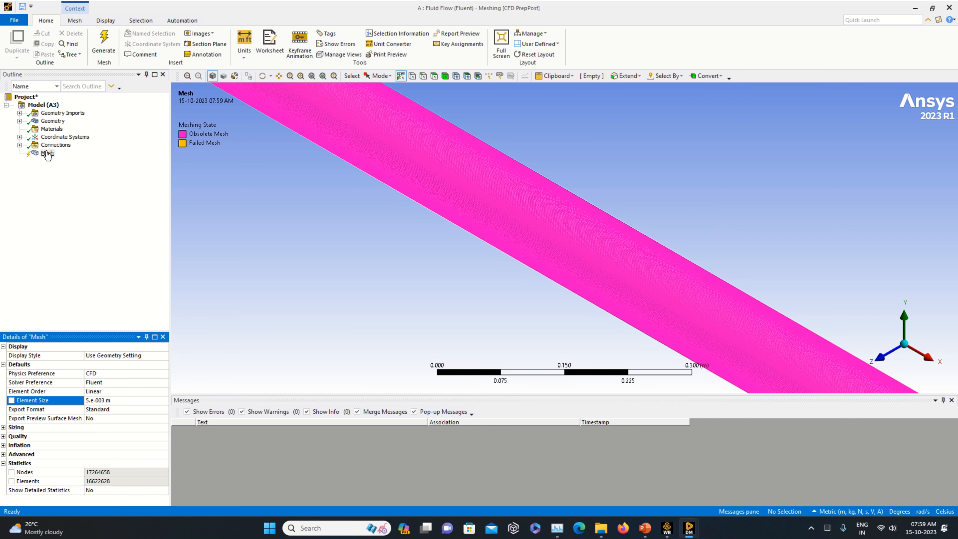
right_click(46, 154)
left_click(75, 182)
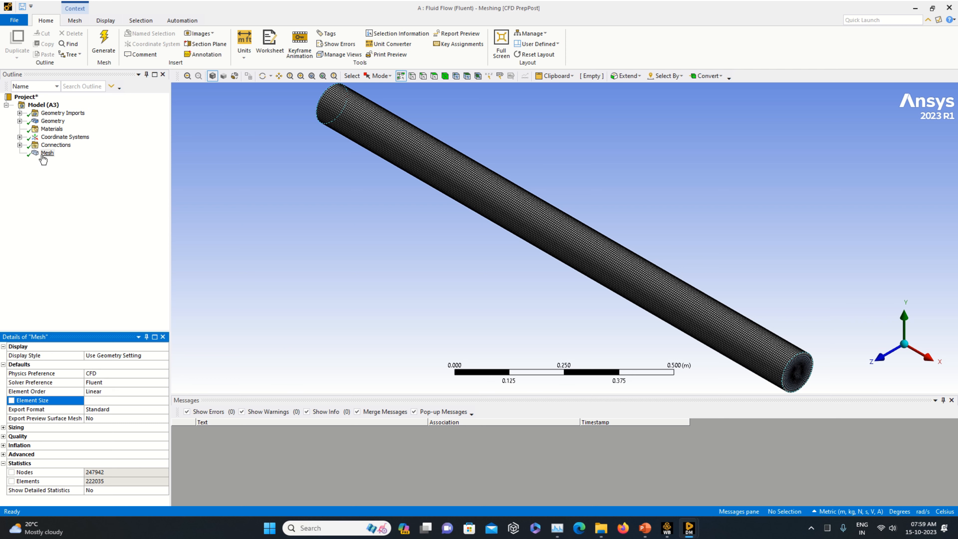
Regenerate the mesh with an element size of 0.003 m and examine the result on the pipe.
right_click(45, 153)
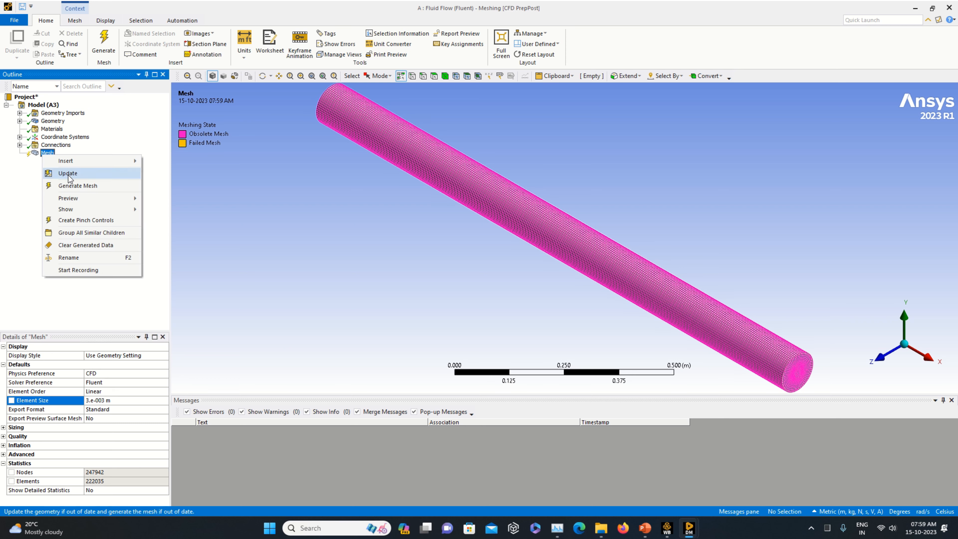
left_click(78, 186)
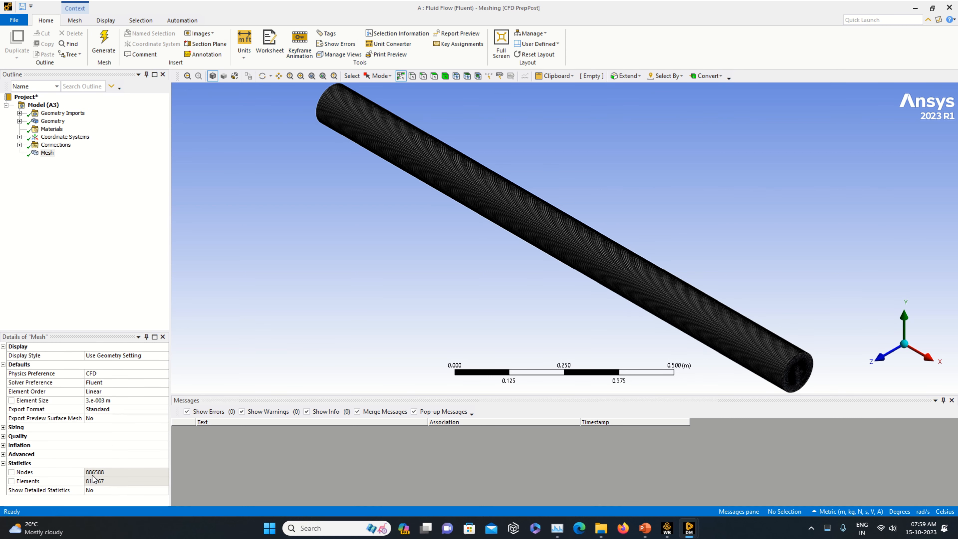
scroll(728, 353, "up", 2)
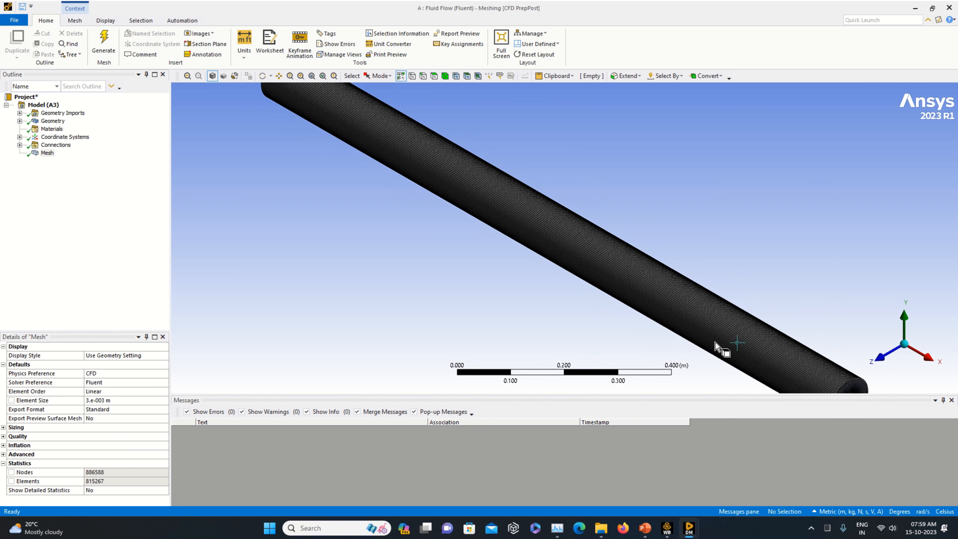
left_click(105, 401)
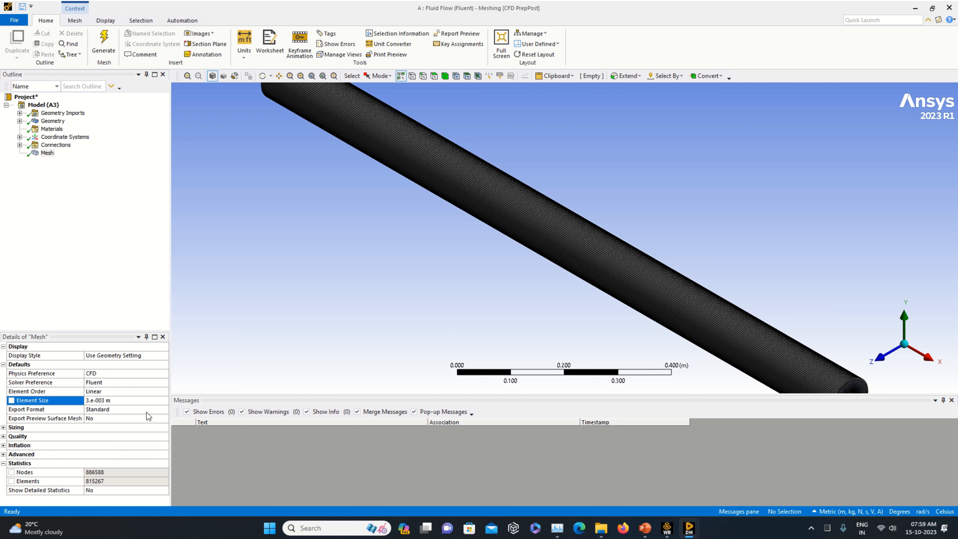
left_click(138, 400)
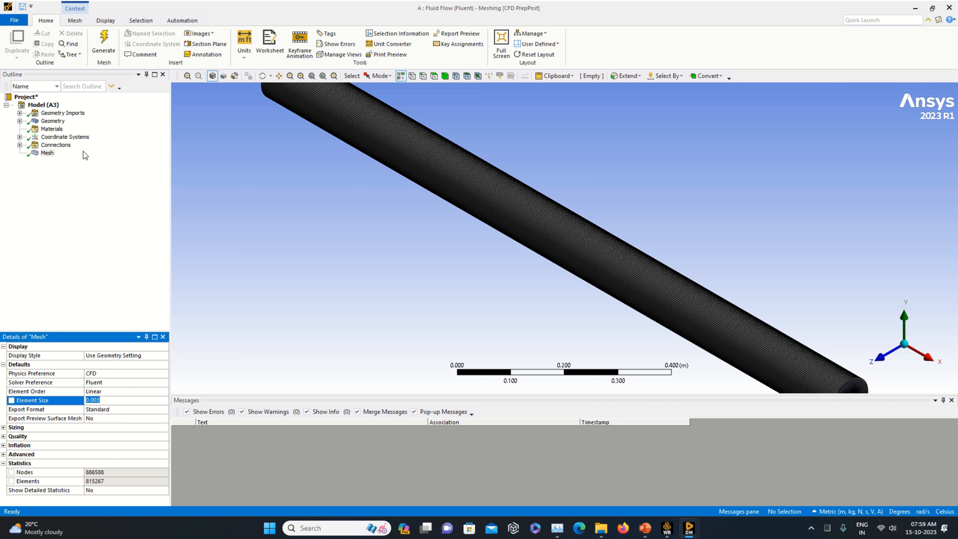
scroll(219, 223, "down", 2)
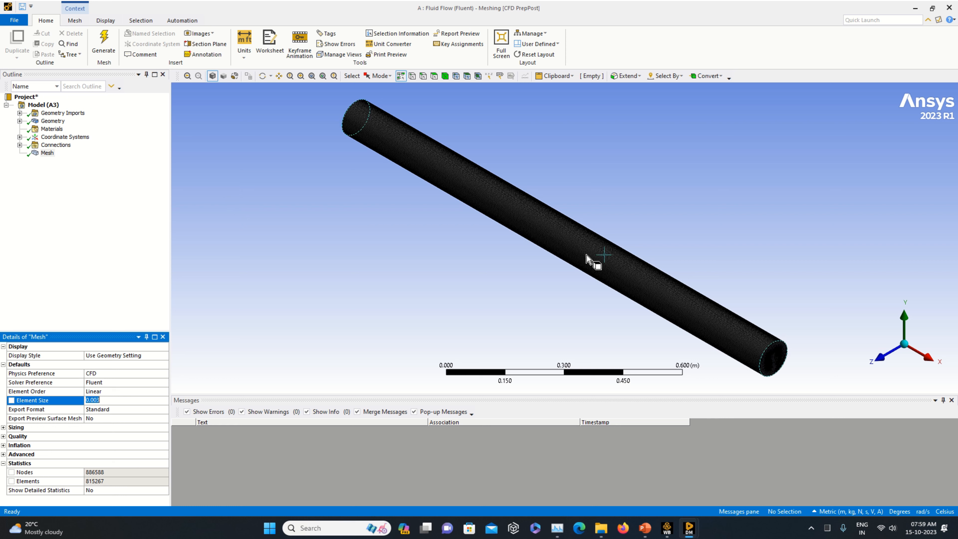
Create a named selection called inlet from the pipe's outer cylindrical face and both annular end faces, and list it in the outline.
left_click(434, 76)
left_click(479, 205)
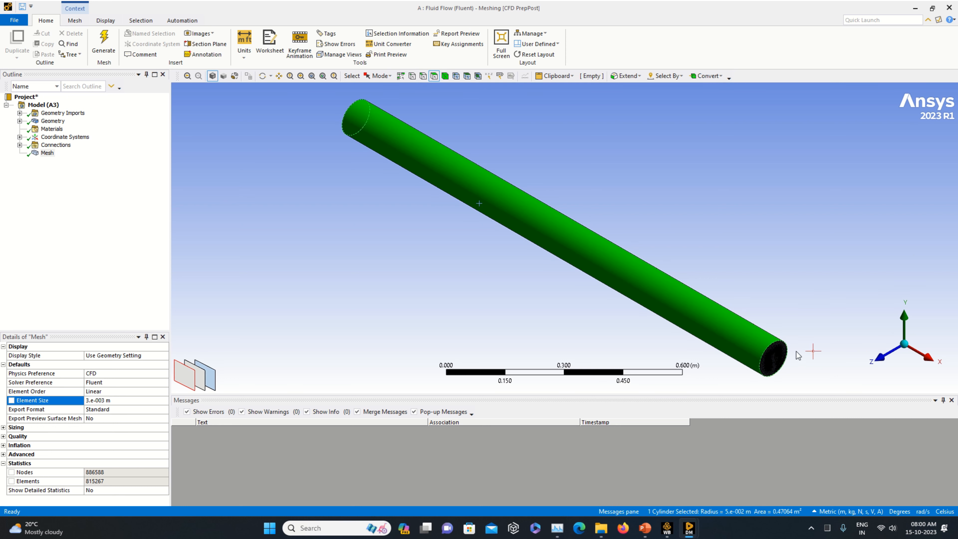
left_click(787, 348, "ctrl")
middle_click_drag(543, 346, 808, 342)
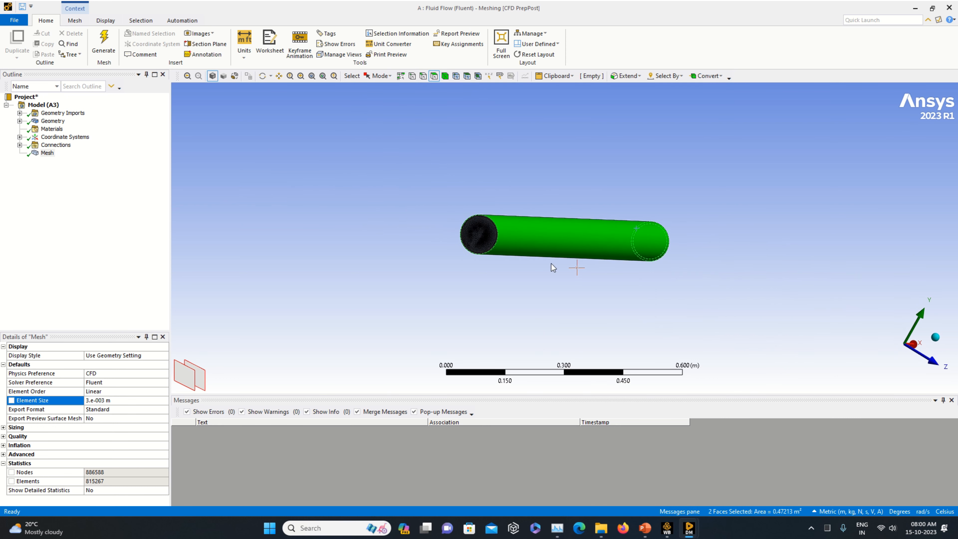
left_click(499, 239, "ctrl")
right_click(528, 223)
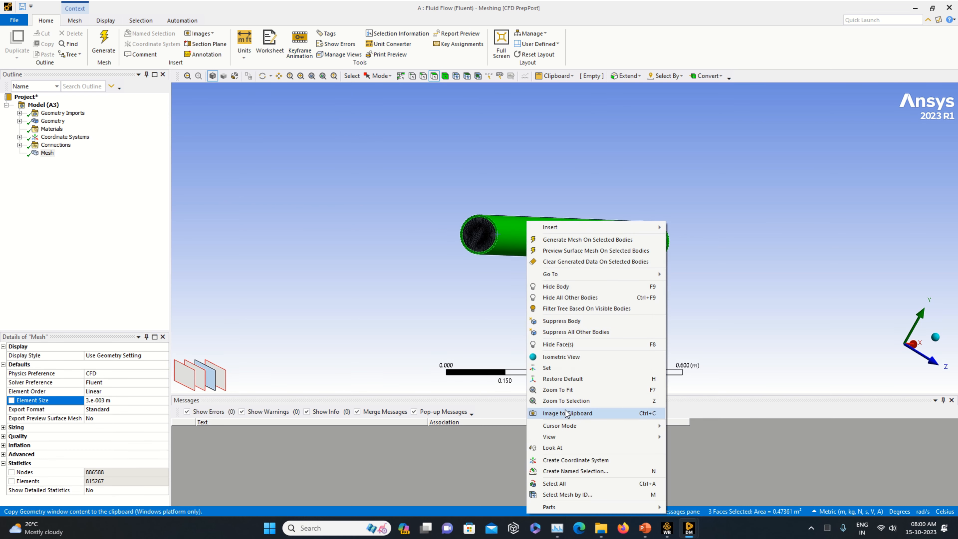
left_click(581, 472)
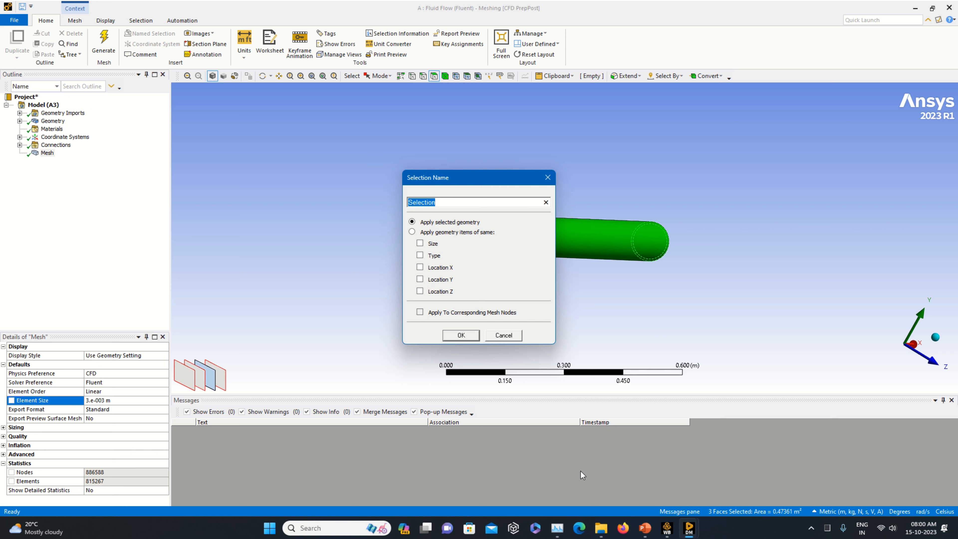
key("BackSpace")
type("inlet")
key("Return")
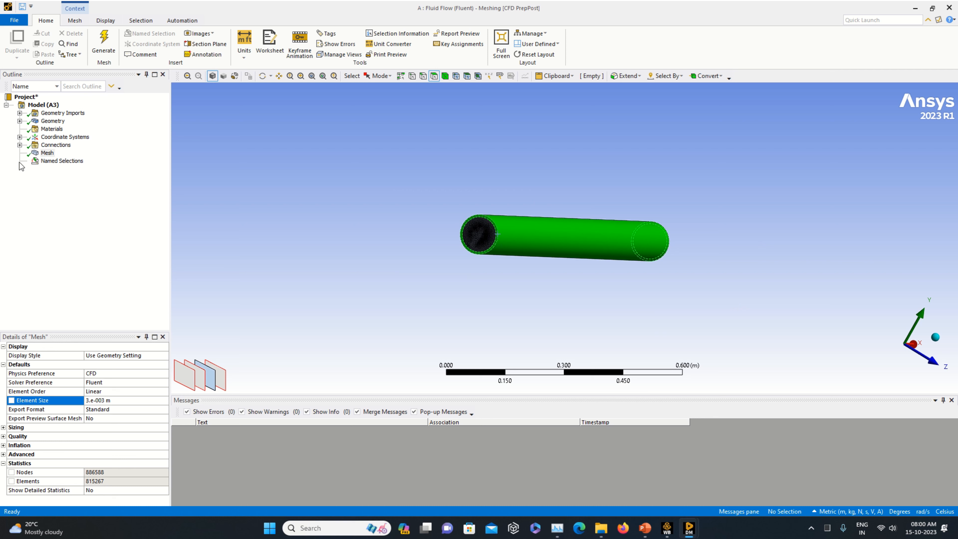
left_click(49, 161)
left_click(20, 160)
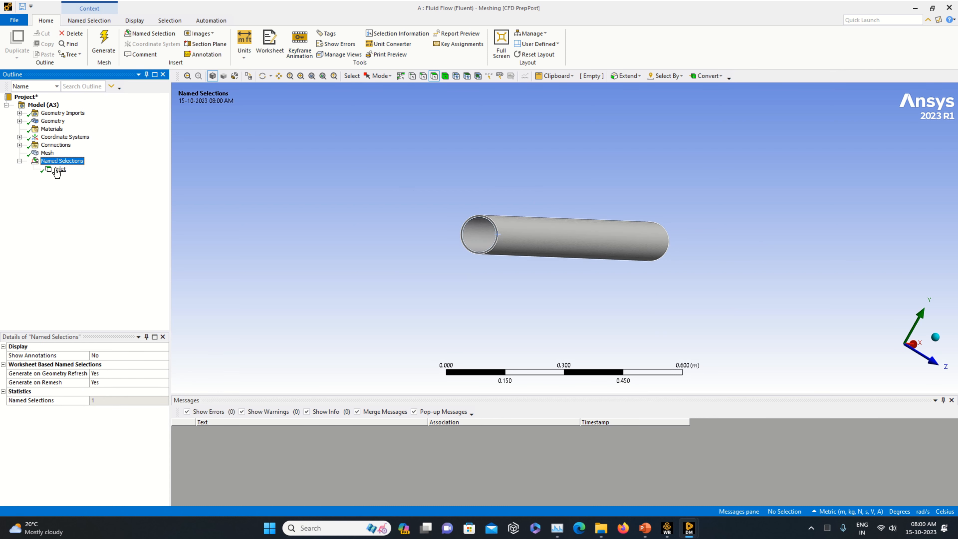
Rename the existing inlet named selection as Pipe Wall.
right_click(57, 172)
left_click(103, 323)
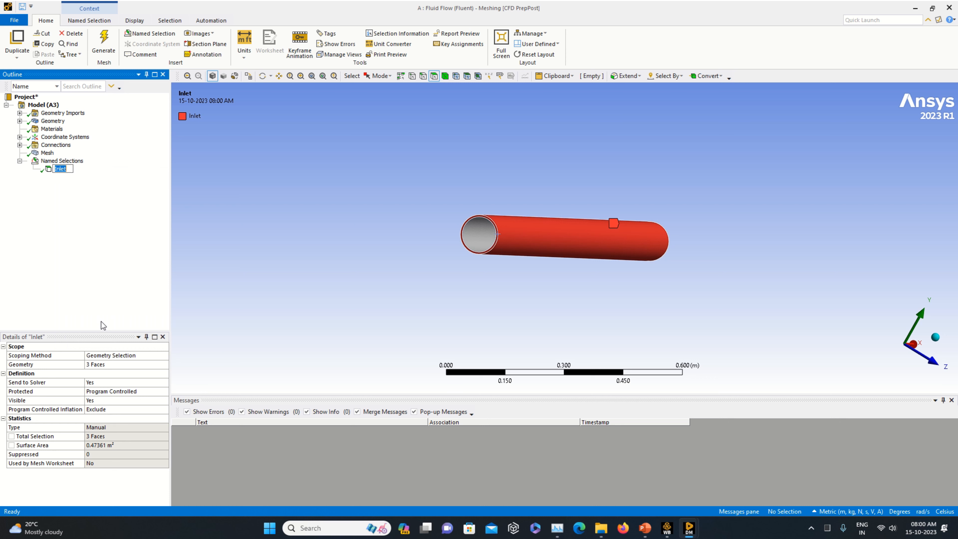
type("Pipe wall")
key("Return")
Create a named selection called Inlet from the circular water face at the pipe's near end.
left_click(489, 231)
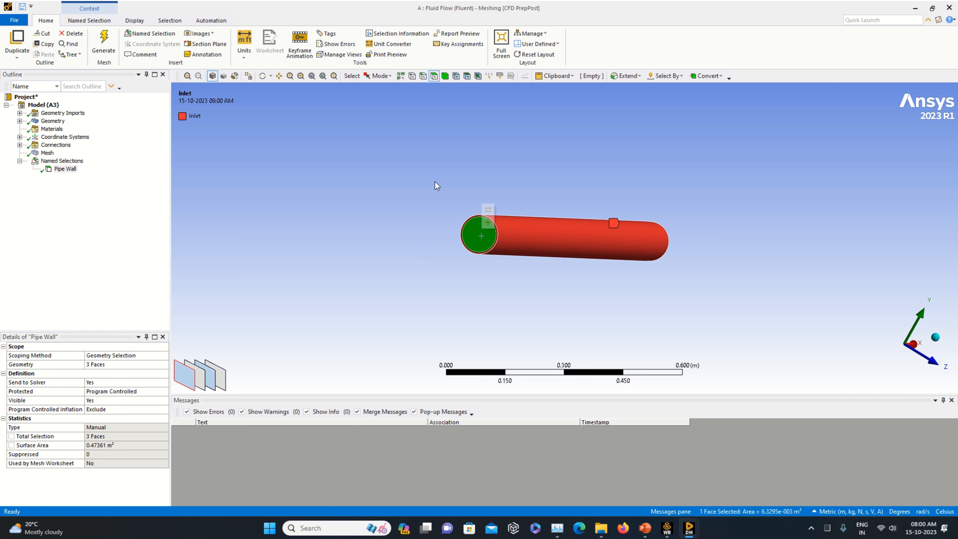
left_click(48, 153)
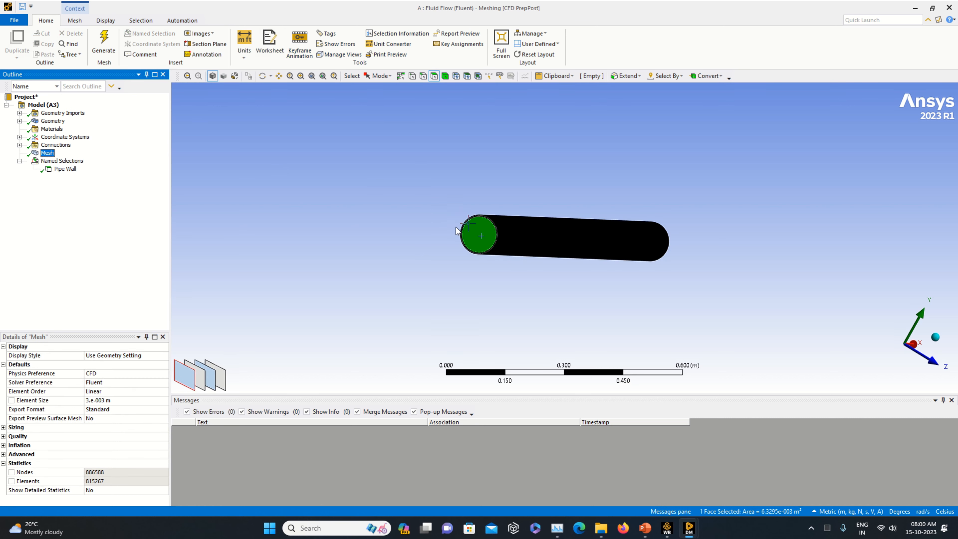
right_click(478, 223)
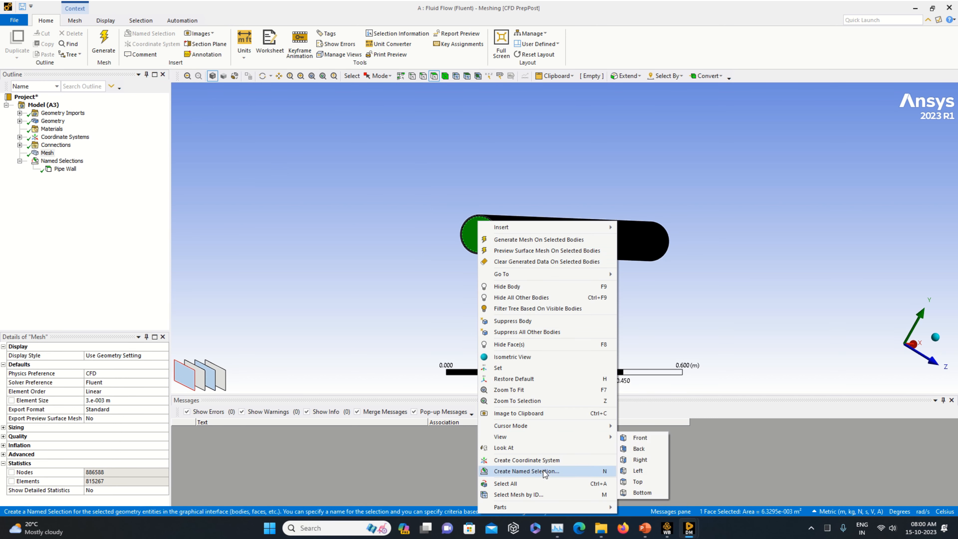
left_click(537, 472)
key("BackSpace")
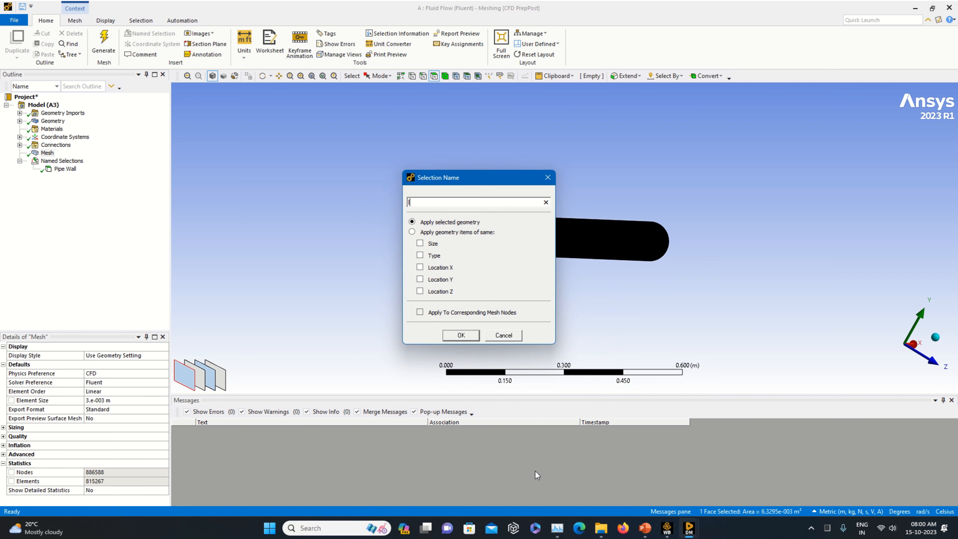
type("Inlwt")
key("BackSpace")
key("BackSpace")
type("et")
key("Return")
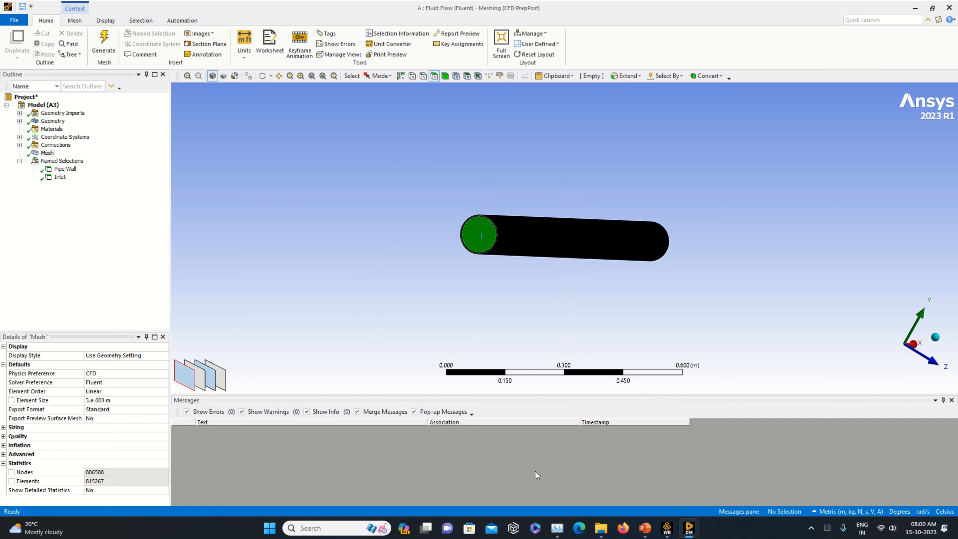
Create a named selection called Outlet from the circular water face at the pipe's opposite end.
middle_click_drag(730, 256, 414, 298)
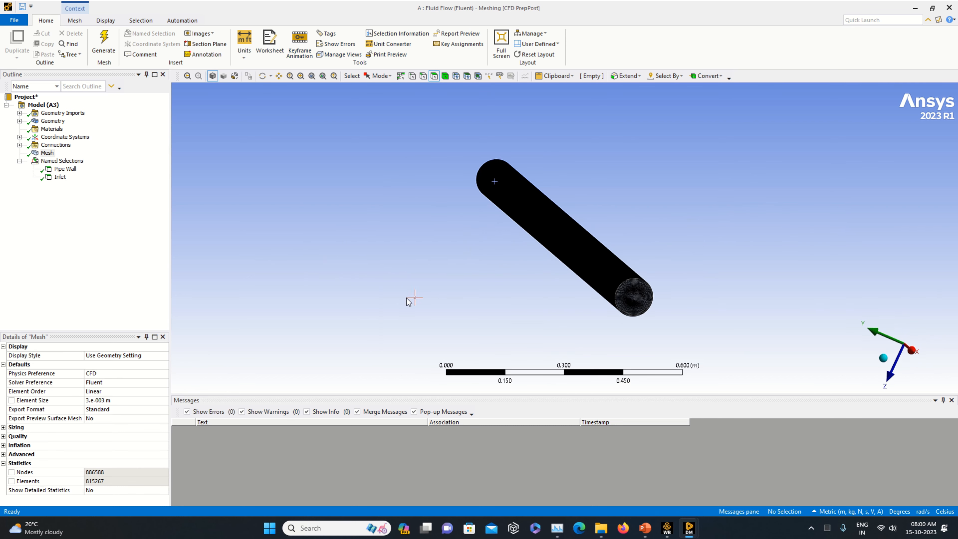
left_click(642, 297)
right_click(643, 298)
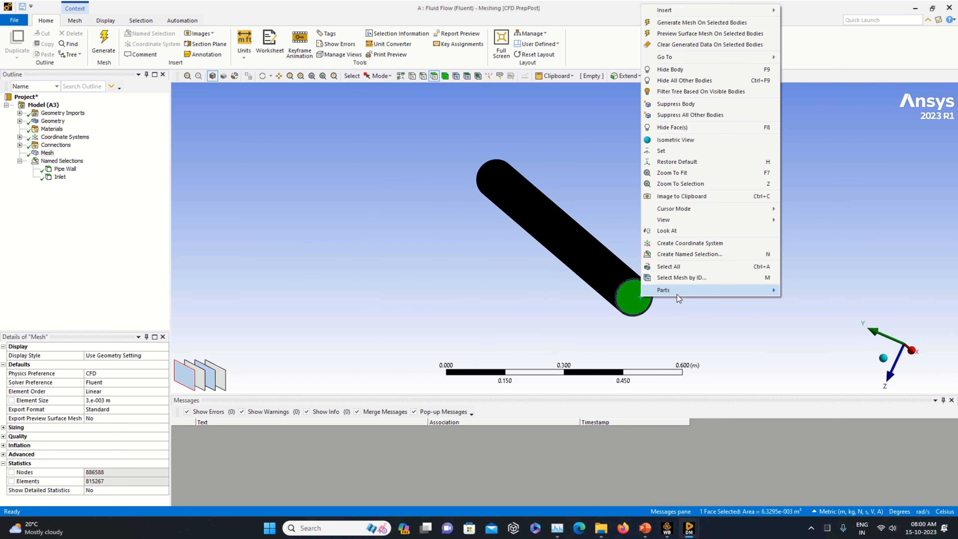
left_click(689, 256)
type("Outlet")
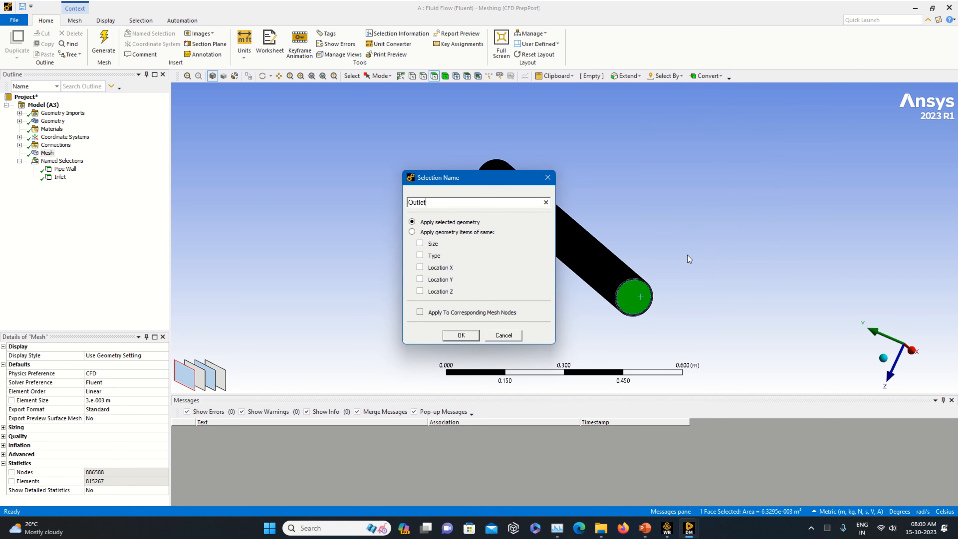
key("Return")
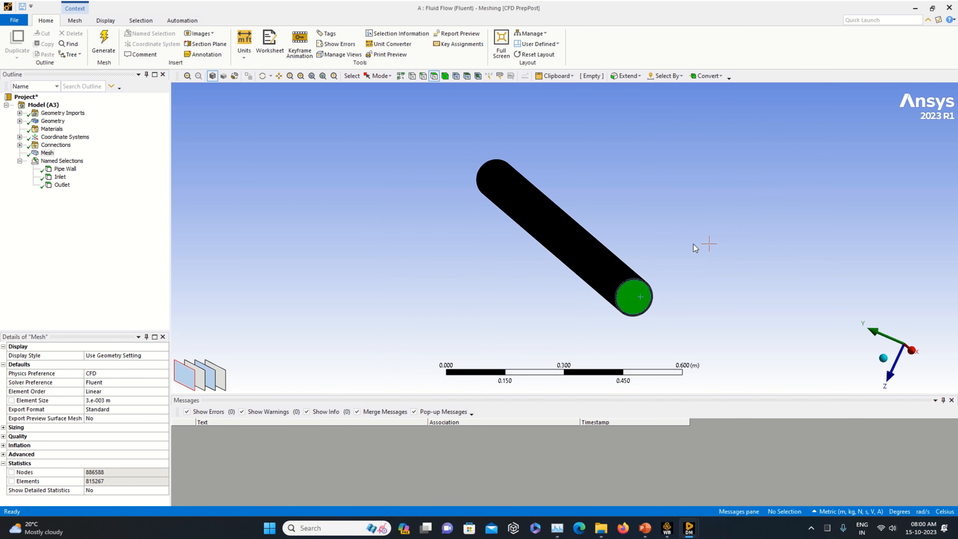
Update the mesh and review the Pipe Wall, Inlet and Outlet named selections on the model.
right_click(47, 153)
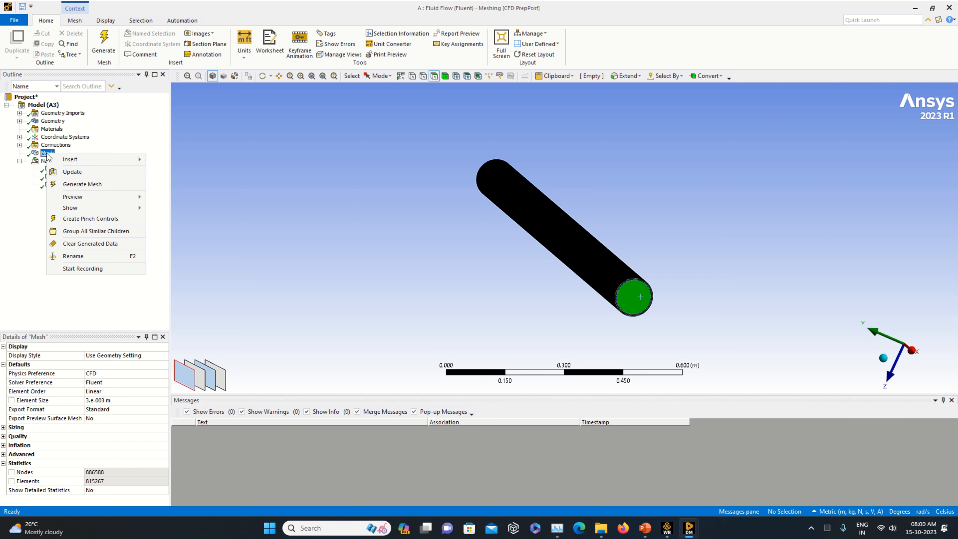
left_click(70, 172)
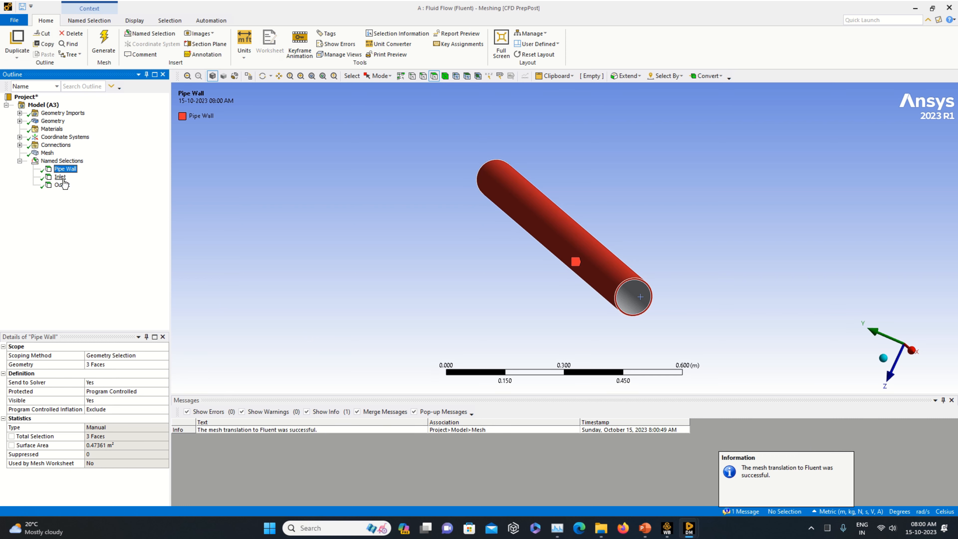
left_click(60, 177)
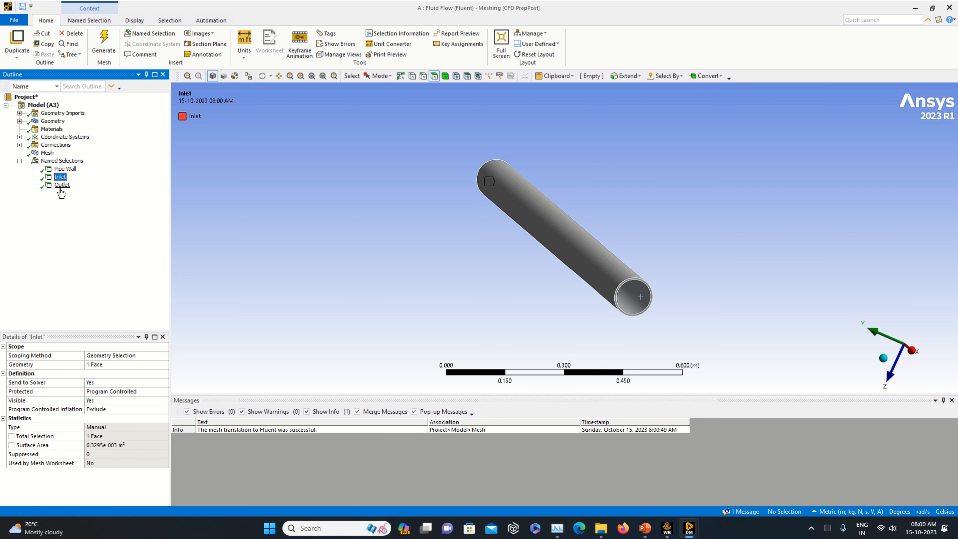
left_click(62, 185)
left_click(883, 362)
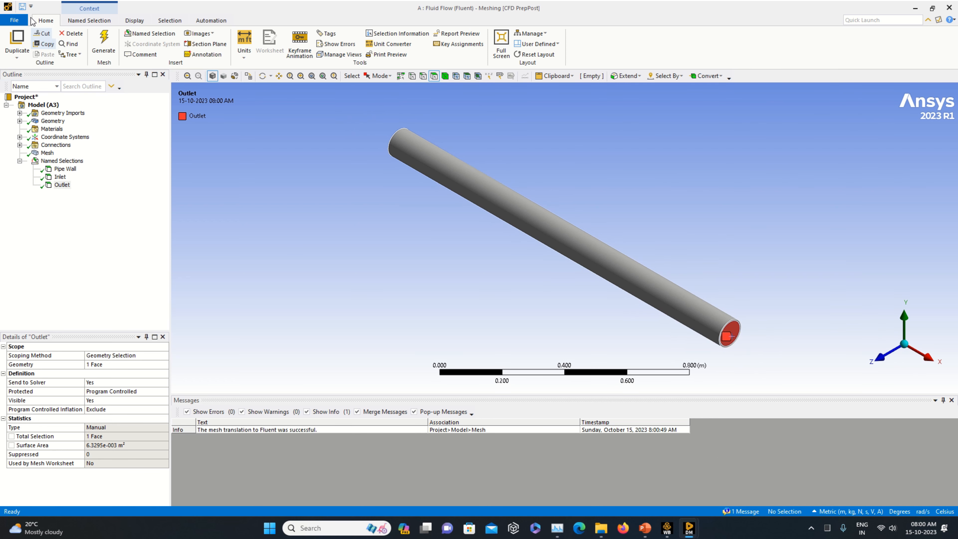
Close the Meshing application and switch to the Workbench project schematic.
left_click(24, 22)
left_click(46, 344)
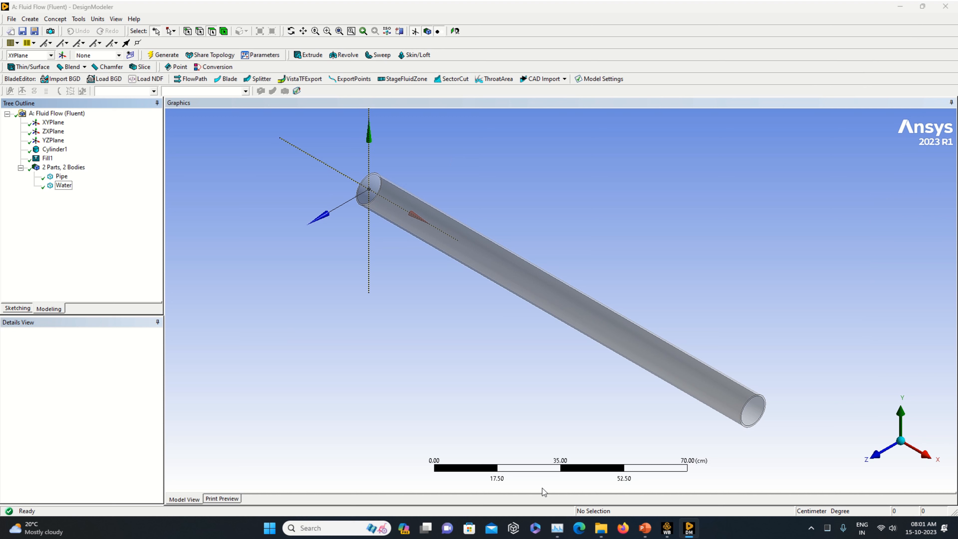
left_click(667, 528)
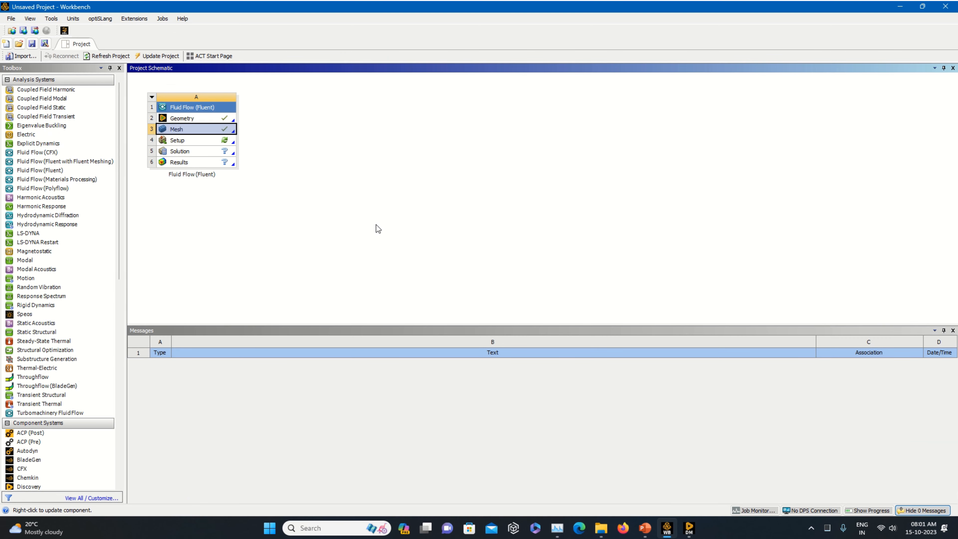
Launch Fluent from the analysis system's Setup cell in double precision with 10 solver processes.
right_click(229, 144)
left_click(259, 146)
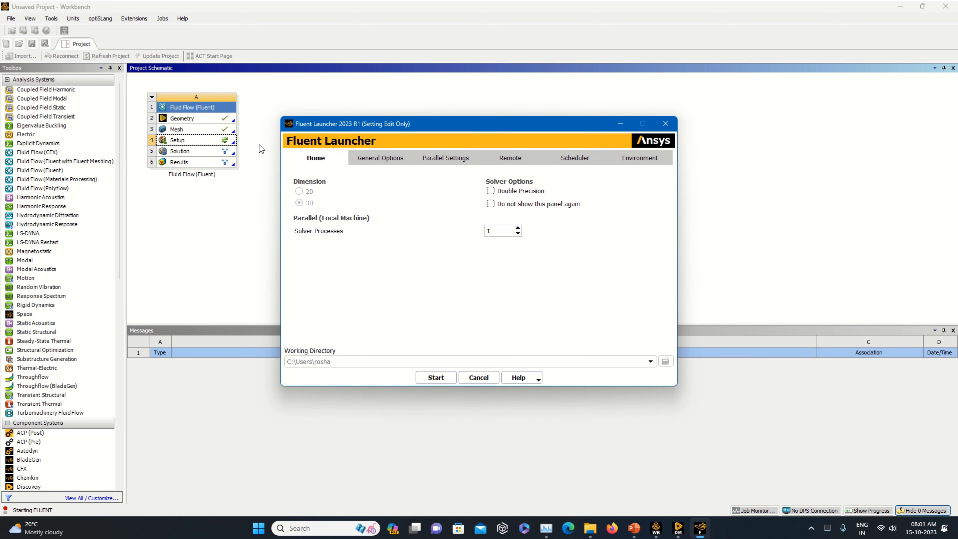
left_click(504, 230)
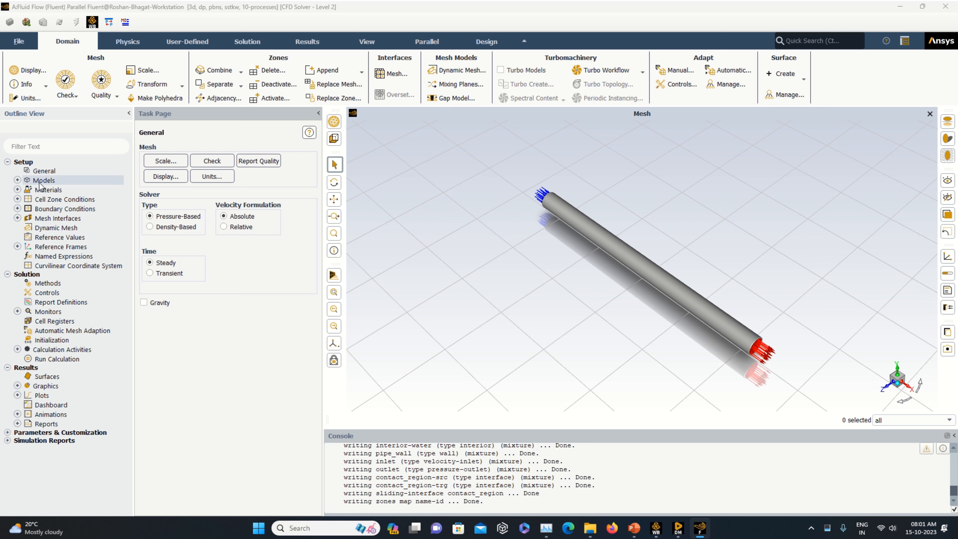
Enable gravity with a Y acceleration of -9.81 m/s² and set the solver time to Transient.
left_click(145, 305)
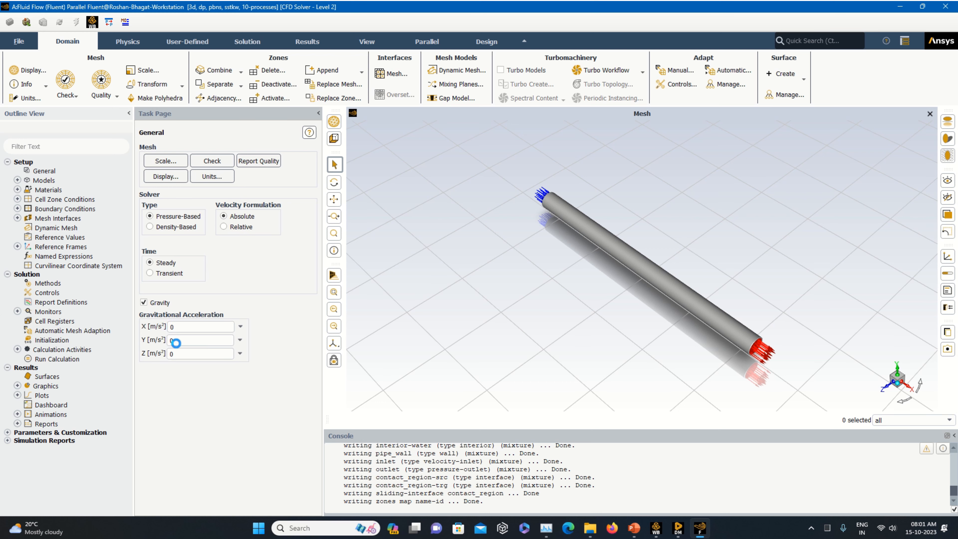
double_click(174, 340)
left_click(174, 273)
scroll(615, 278, "down", 5)
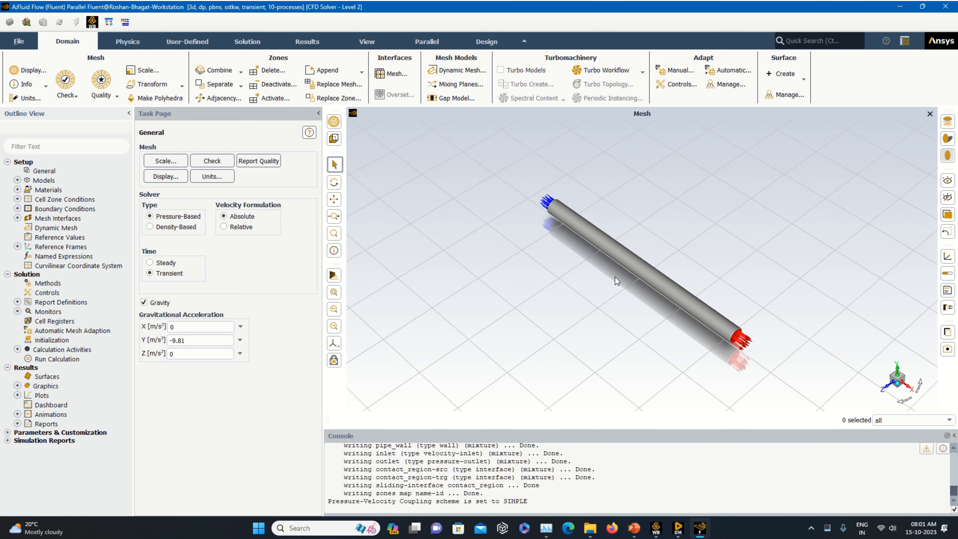
scroll(619, 279, "up", 8)
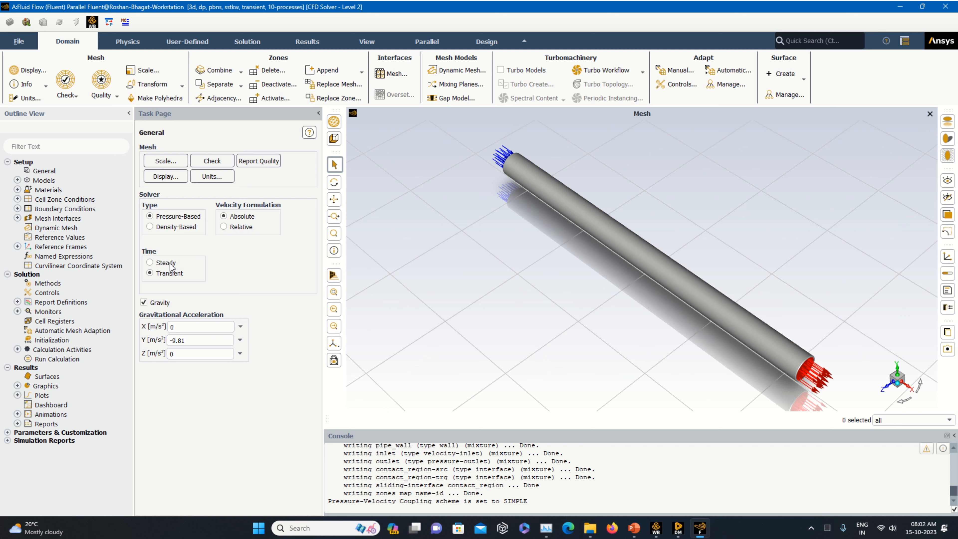
Enable the energy equation among the physics models.
left_click(17, 180)
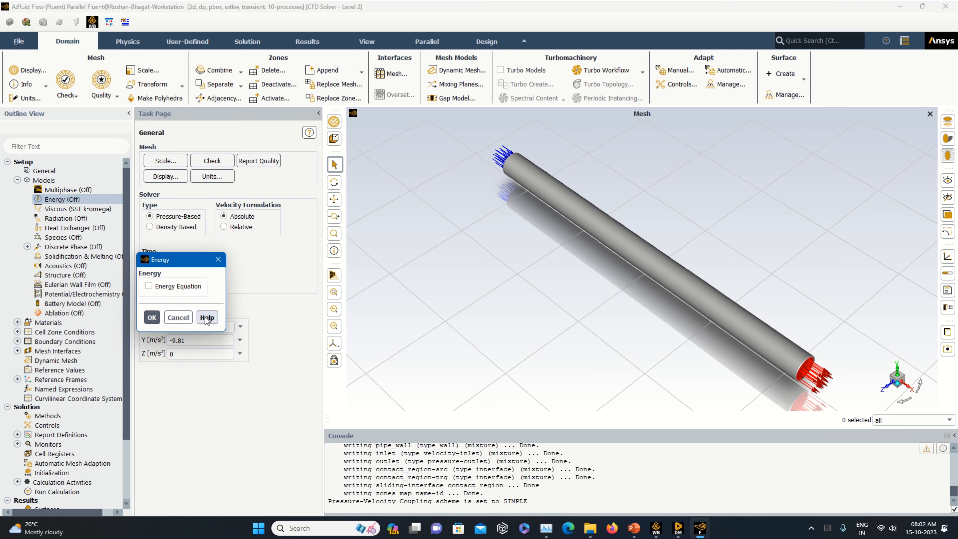
left_click(177, 286)
left_click(153, 318)
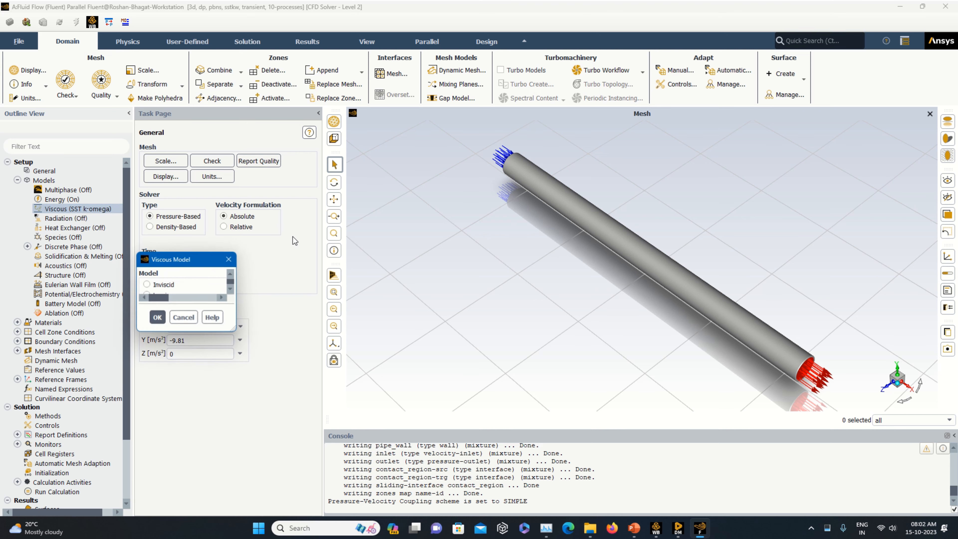
Set the viscous model to standard k-epsilon with Enhanced Wall Treatment, Thermal Effects and Curvature Correction.
left_click(378, 136)
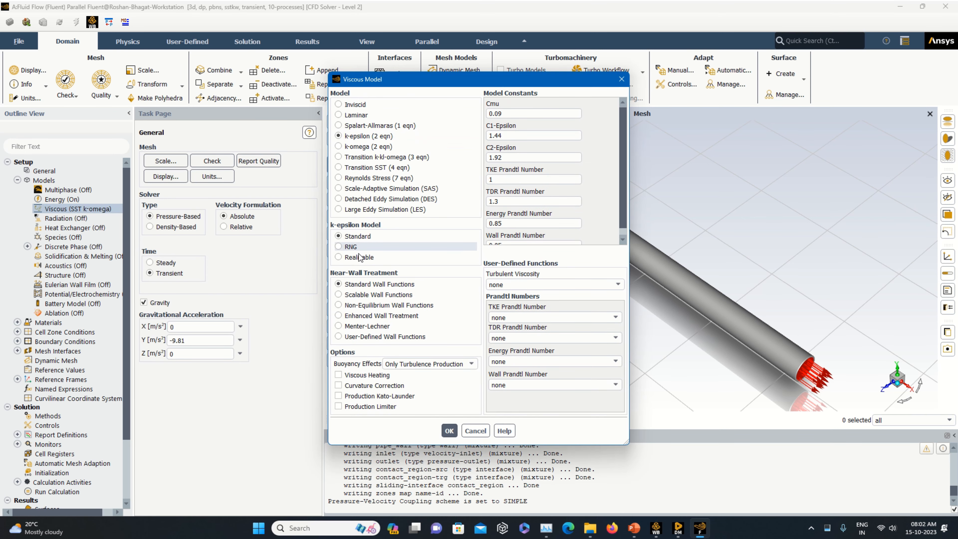
left_click(339, 317)
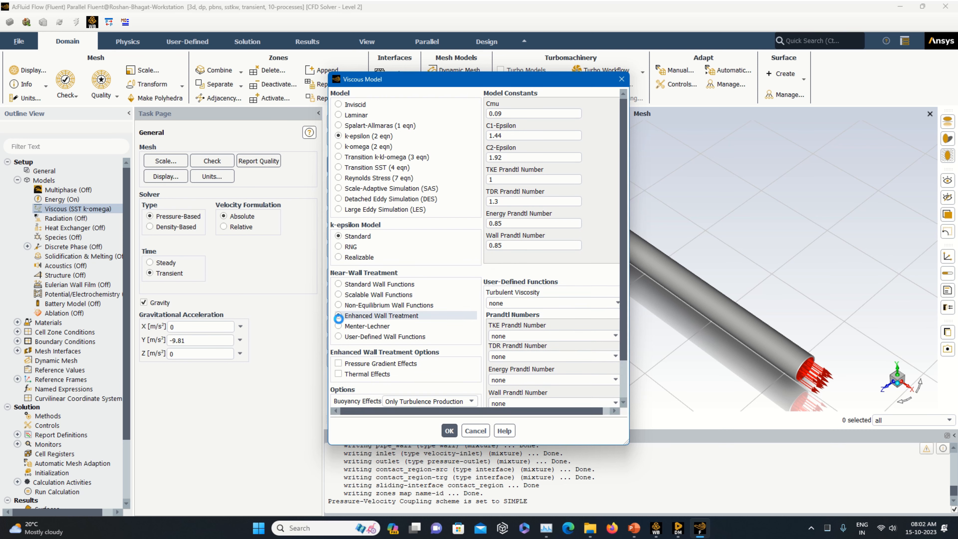
left_click(338, 375)
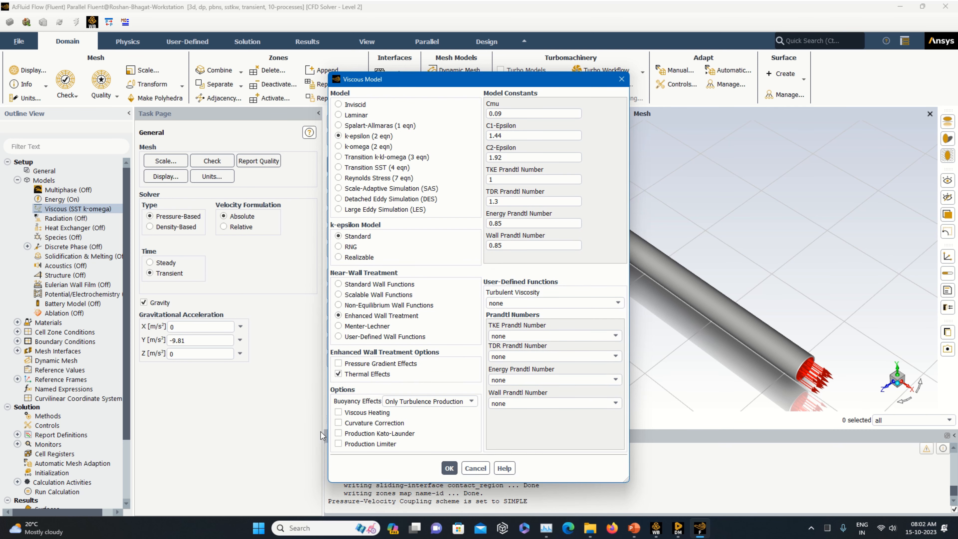
left_click(338, 422)
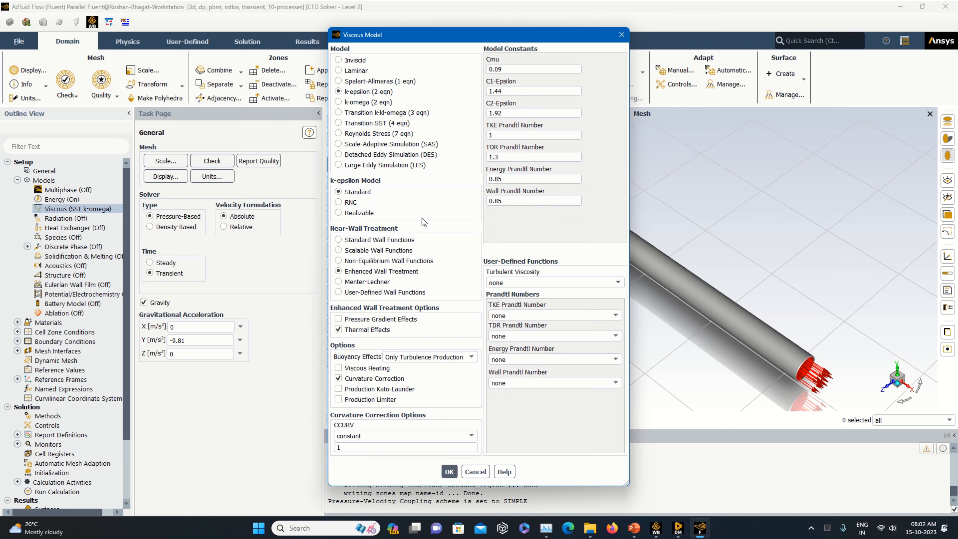
left_click(450, 473)
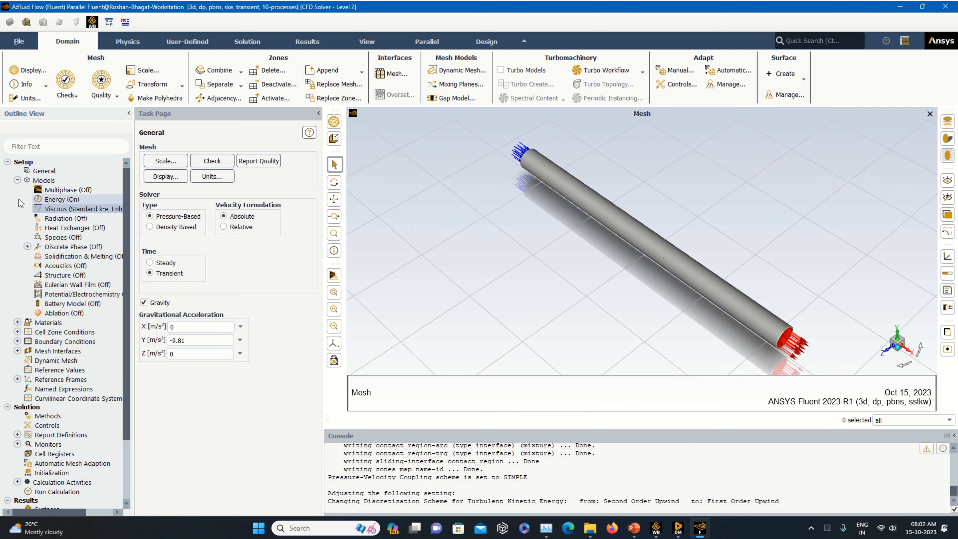
Copy water-liquid (h2o<l>) from the Fluent database into the case's fluid materials.
left_click(18, 180)
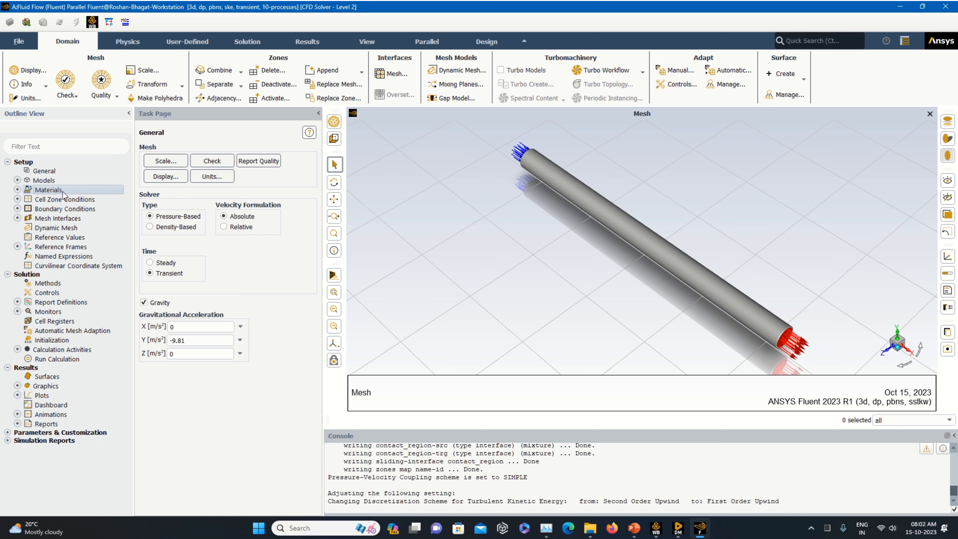
double_click(48, 189)
left_click(165, 490)
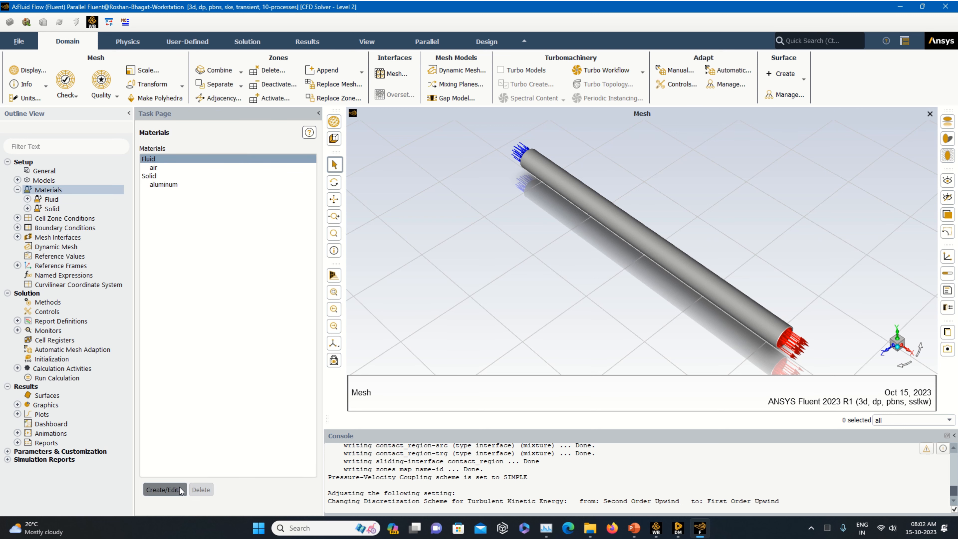
left_click(648, 182)
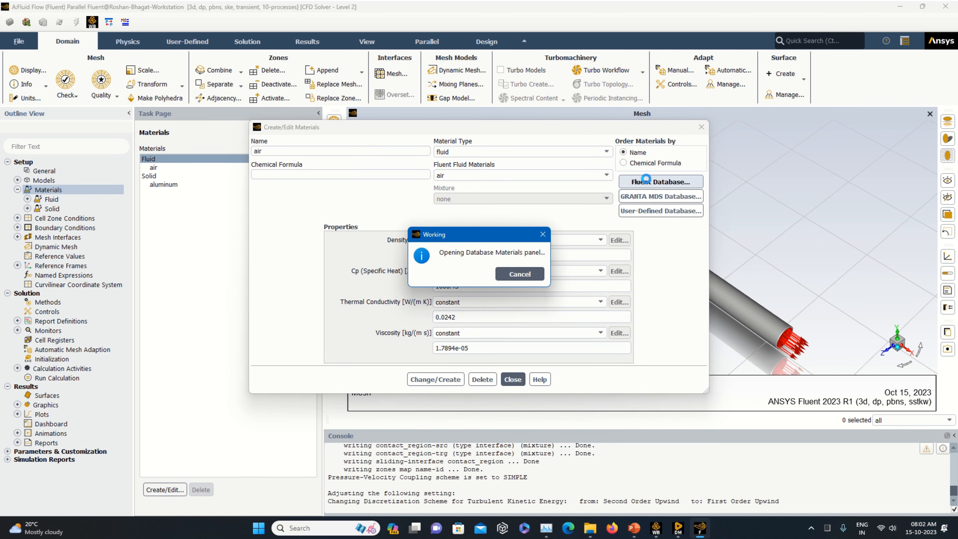
left_click_drag(310, 307, 314, 334)
left_click(172, 318)
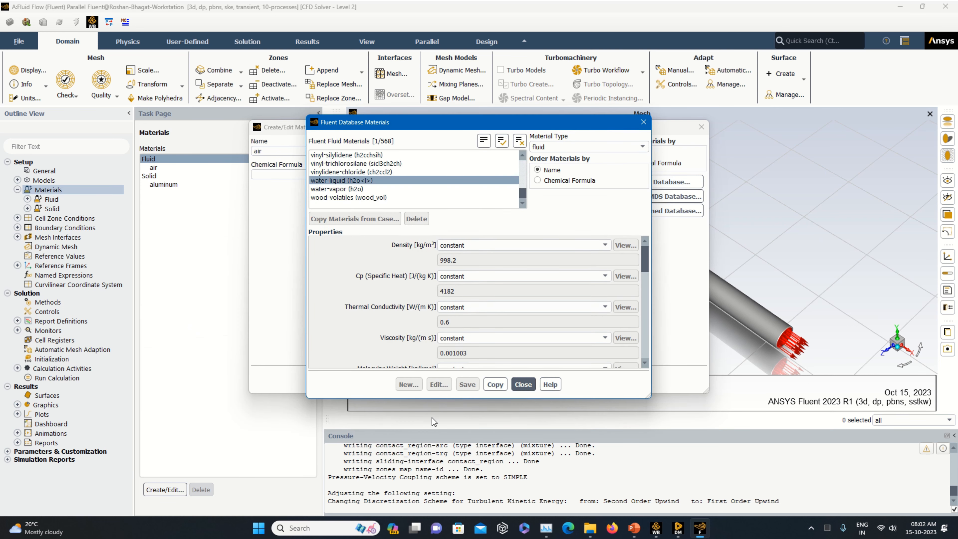
left_click(494, 382)
left_click(520, 382)
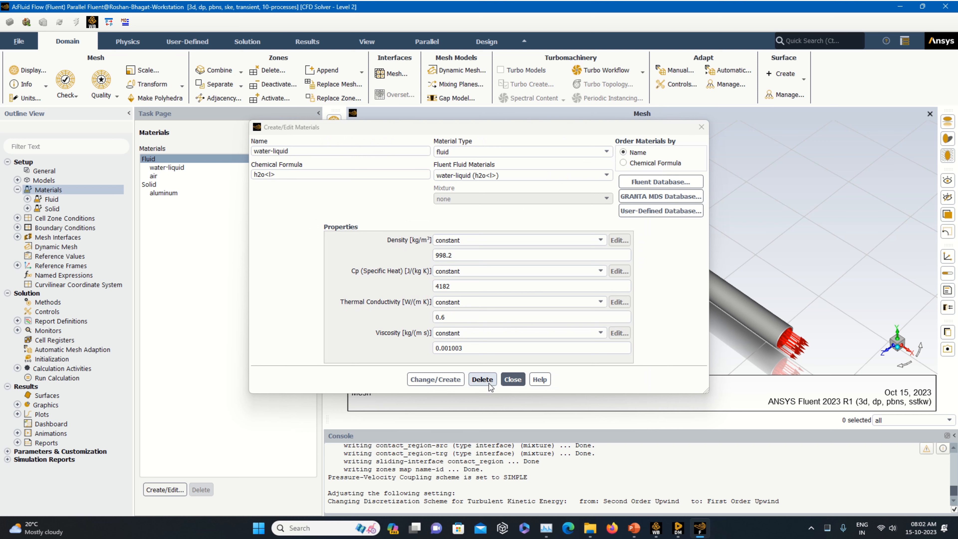
left_click(487, 378)
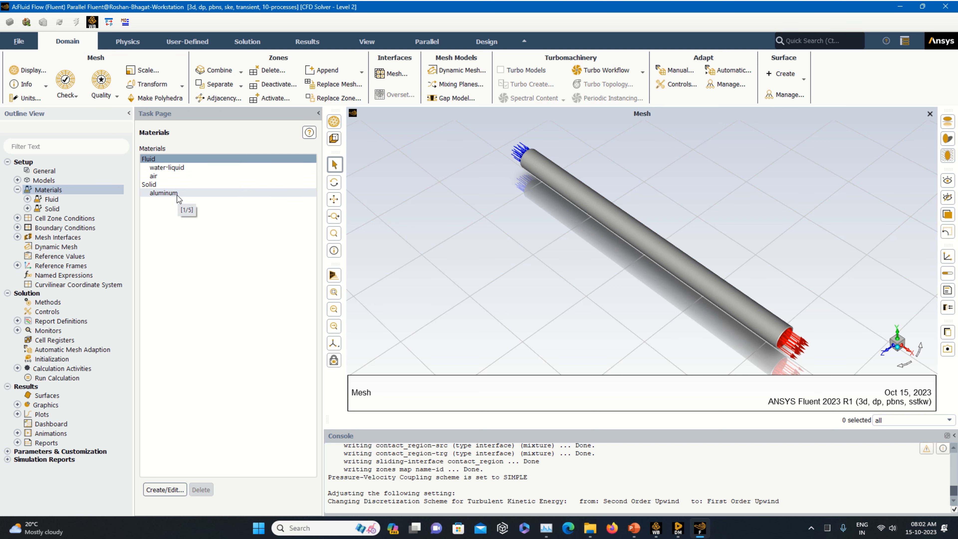
Browse the solid materials in the Fluent database without copying any, and close the material dialogs.
left_click(165, 490)
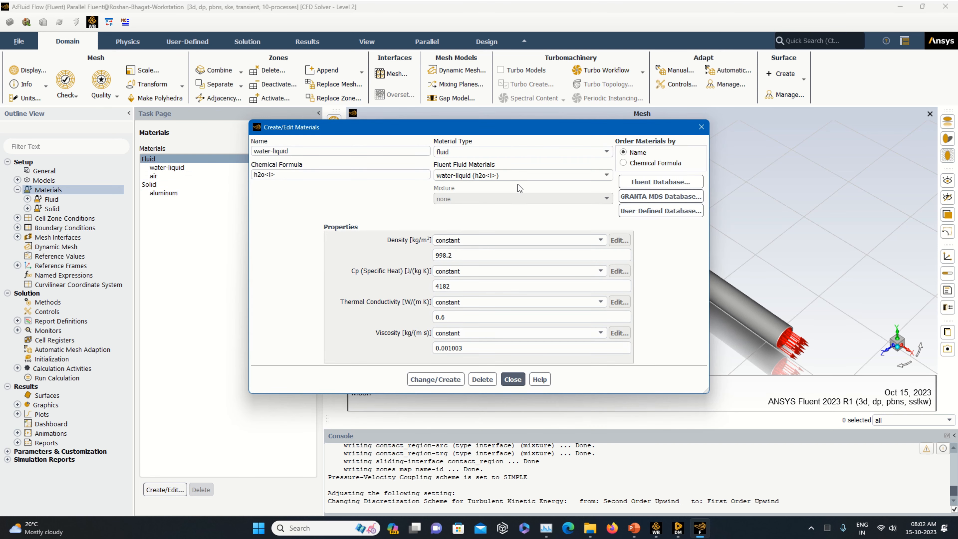
left_click(637, 181)
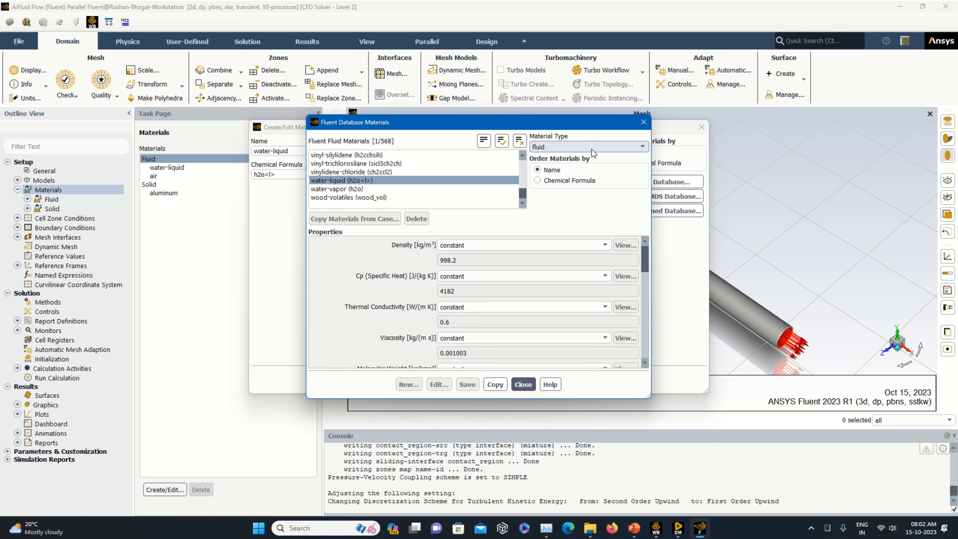
left_click(577, 147)
left_click(576, 165)
scroll(524, 166, "up", 2)
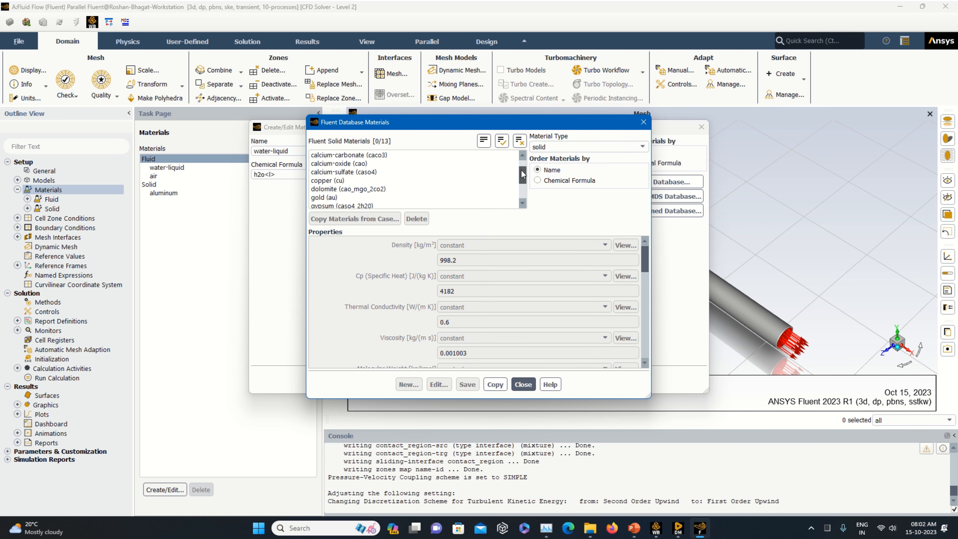
left_click_drag(524, 166, 524, 189)
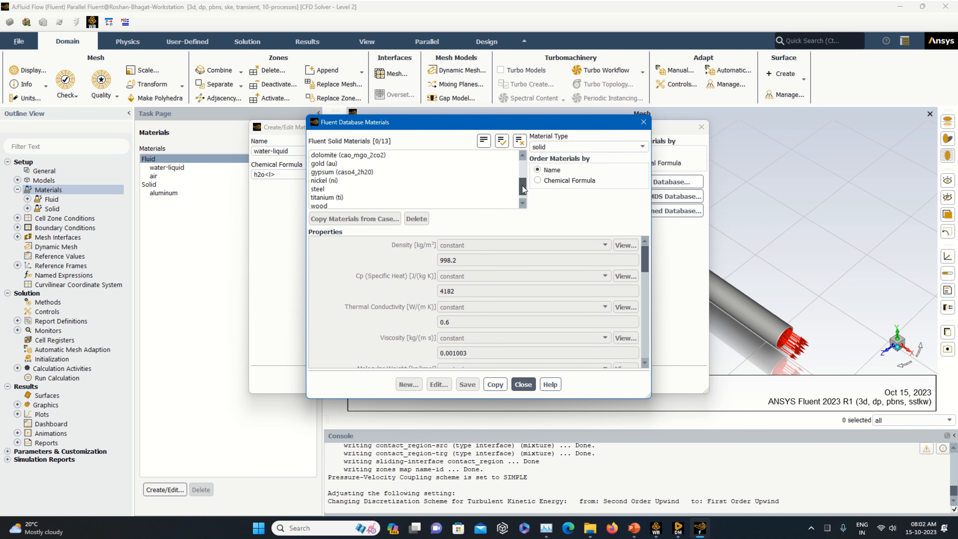
left_click(523, 384)
left_click(700, 130)
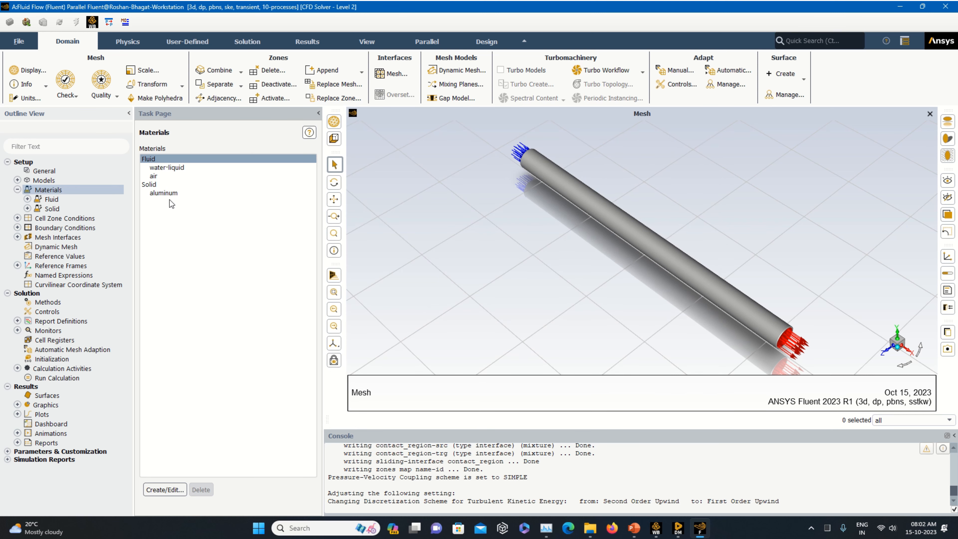
Set the inlet boundary's velocity magnitude to 0.5 m/s, normal to the boundary.
left_click(18, 189)
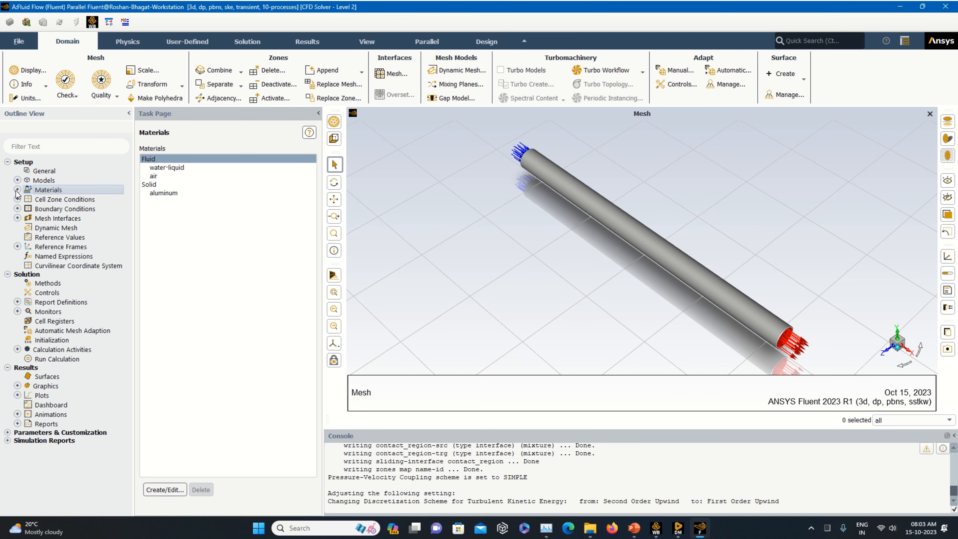
double_click(69, 209)
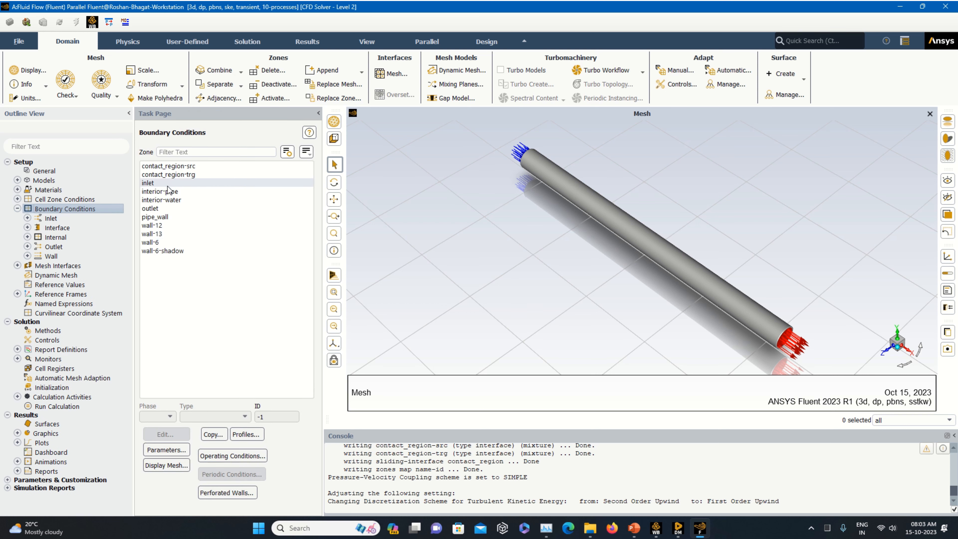
left_click(168, 184)
left_click(166, 434)
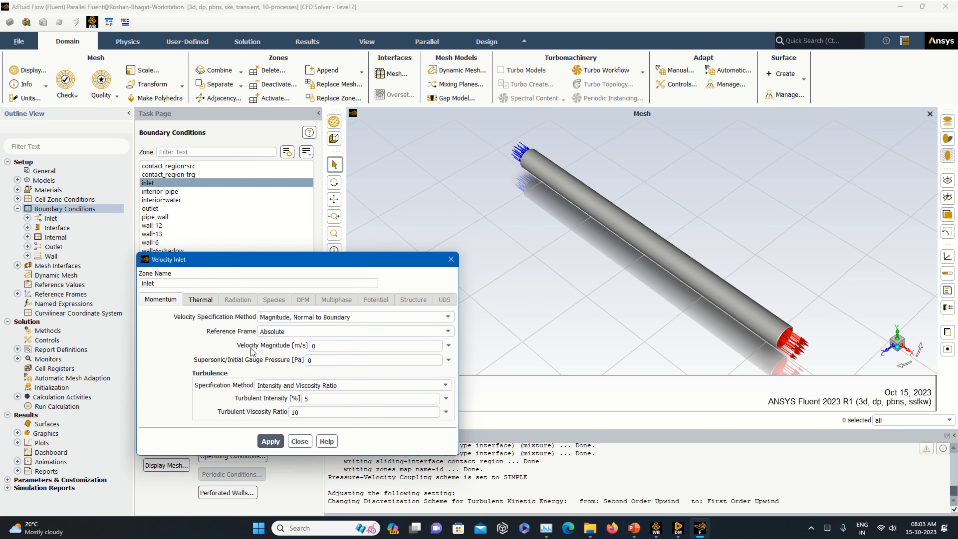
double_click(311, 346)
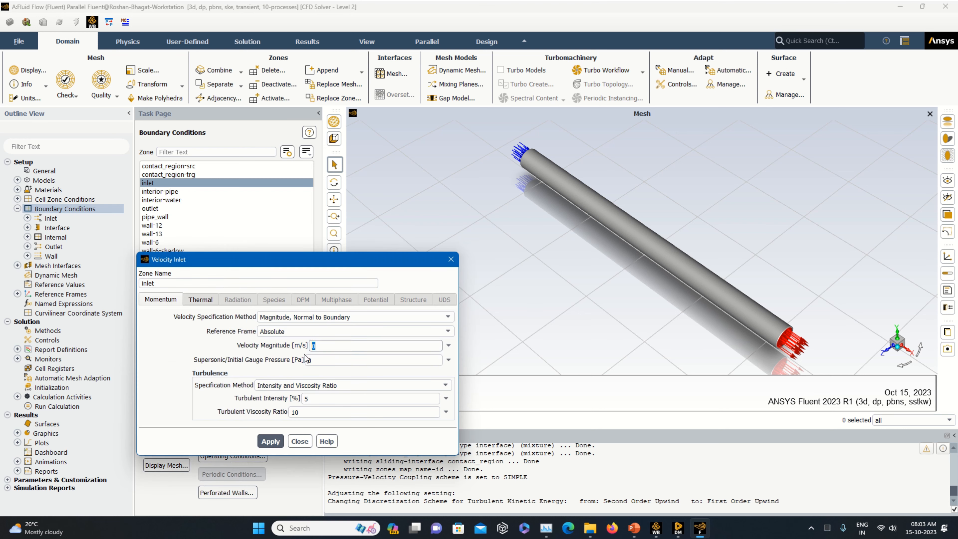
left_click(276, 440)
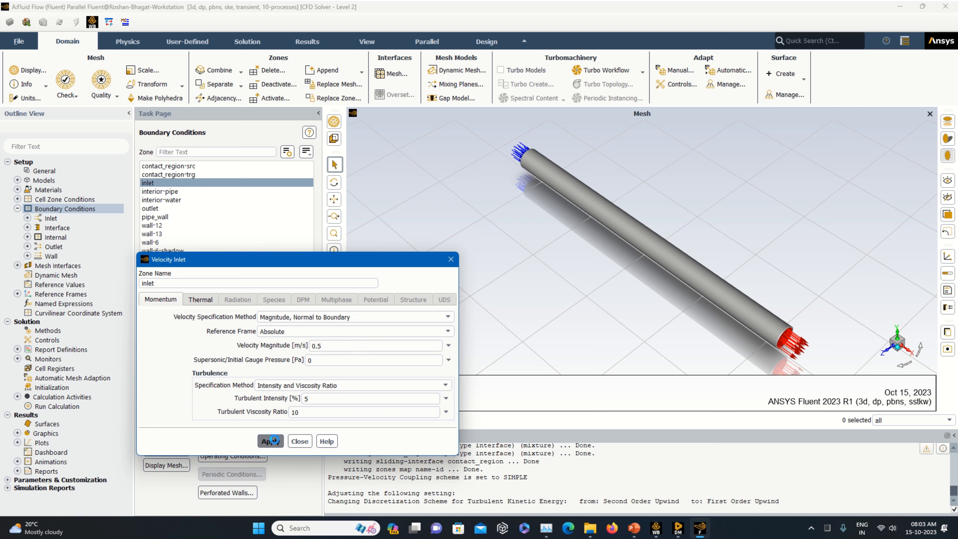
left_click(300, 441)
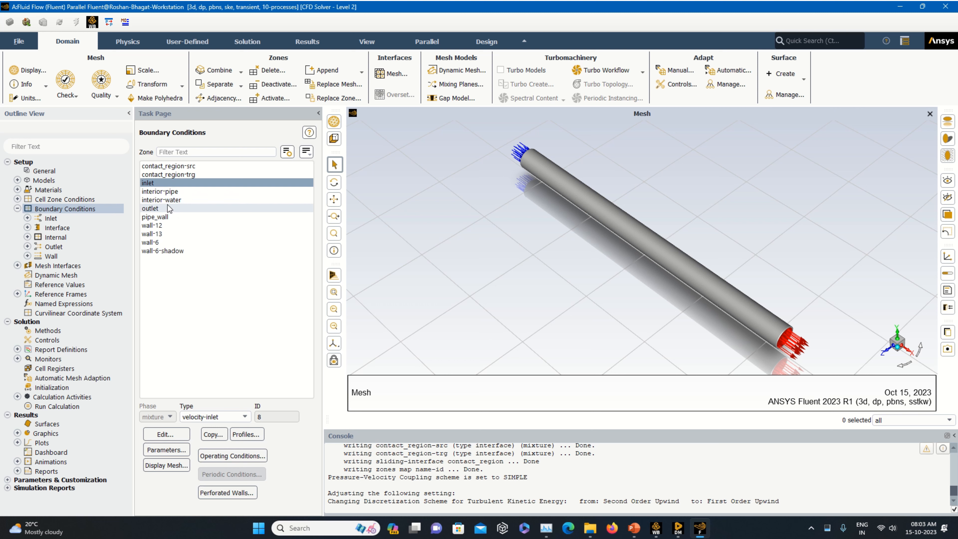
Give the pipe_wall boundary a Temperature thermal condition of 323 K.
left_click(162, 217)
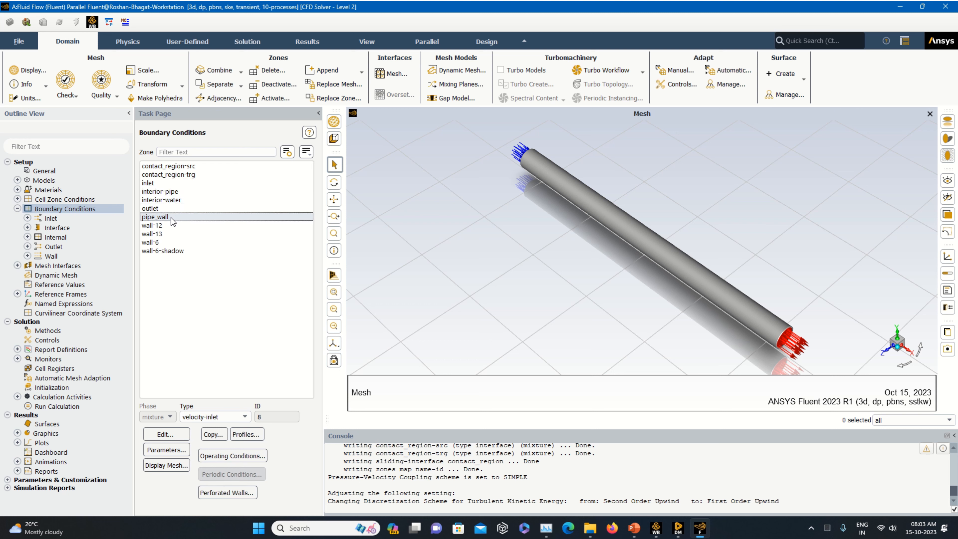
left_click(167, 435)
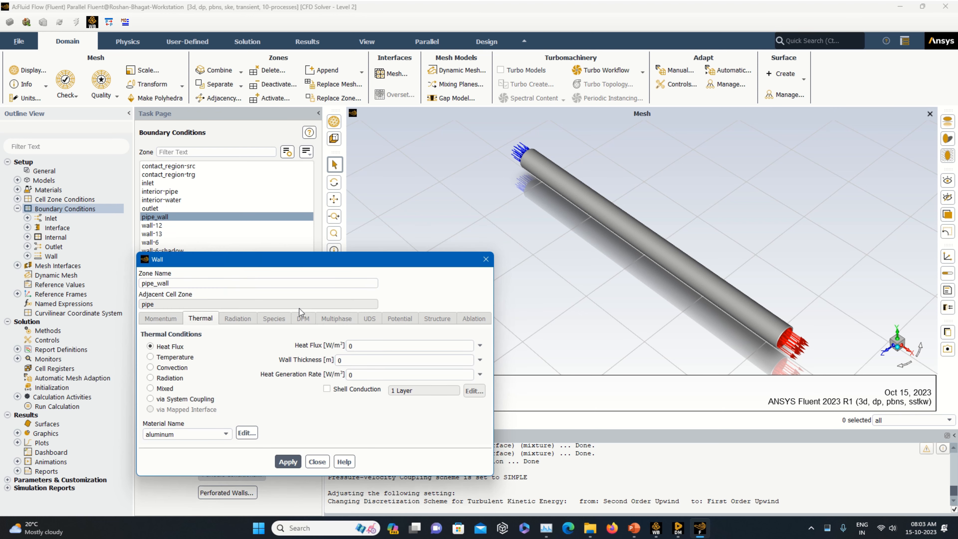
left_click(169, 358)
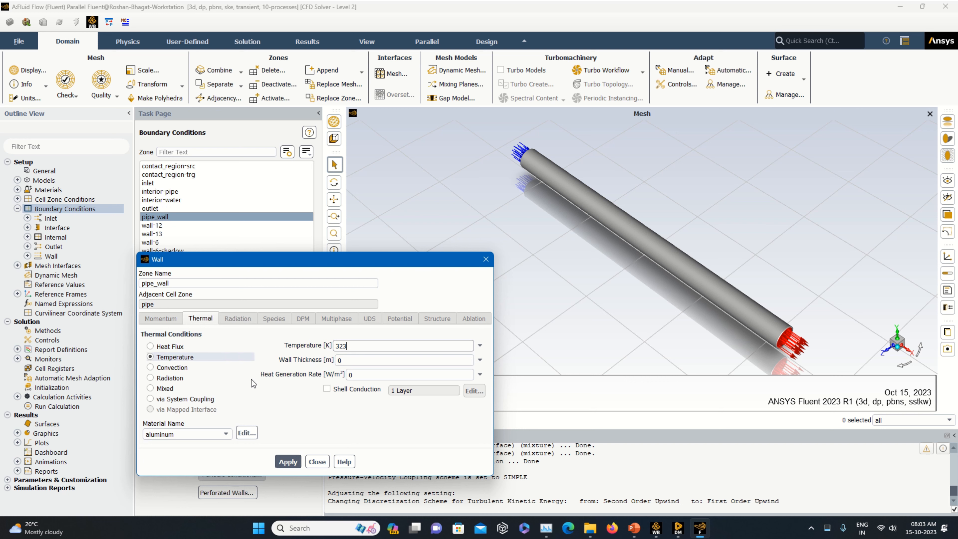
left_click(296, 461)
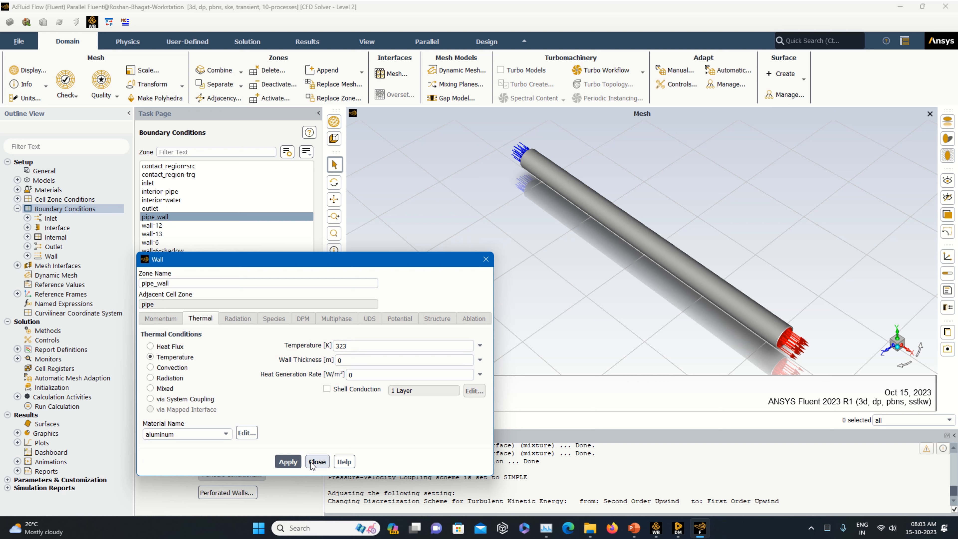
left_click(317, 462)
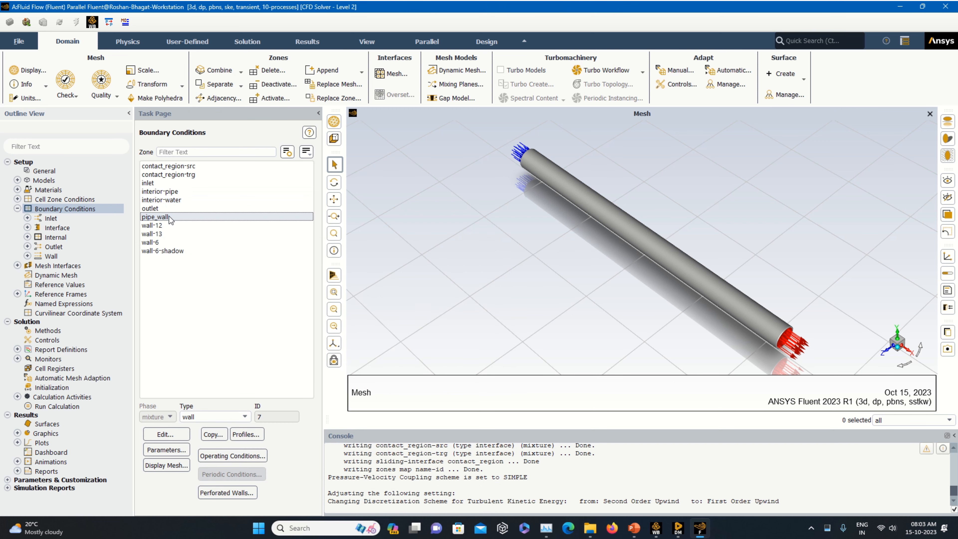
Select aluminum as the material of the pipe_wall boundary and apply the wall settings.
double_click(170, 217)
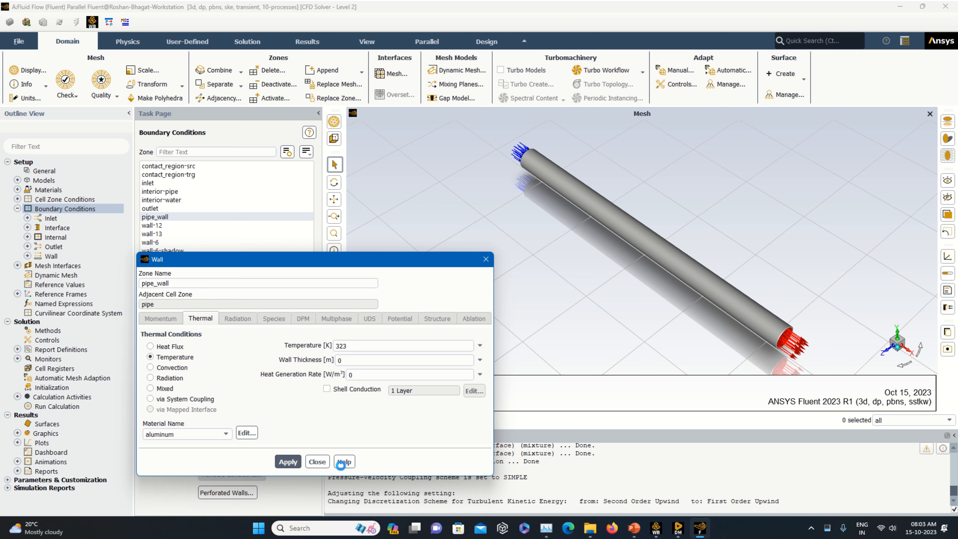
left_click(194, 436)
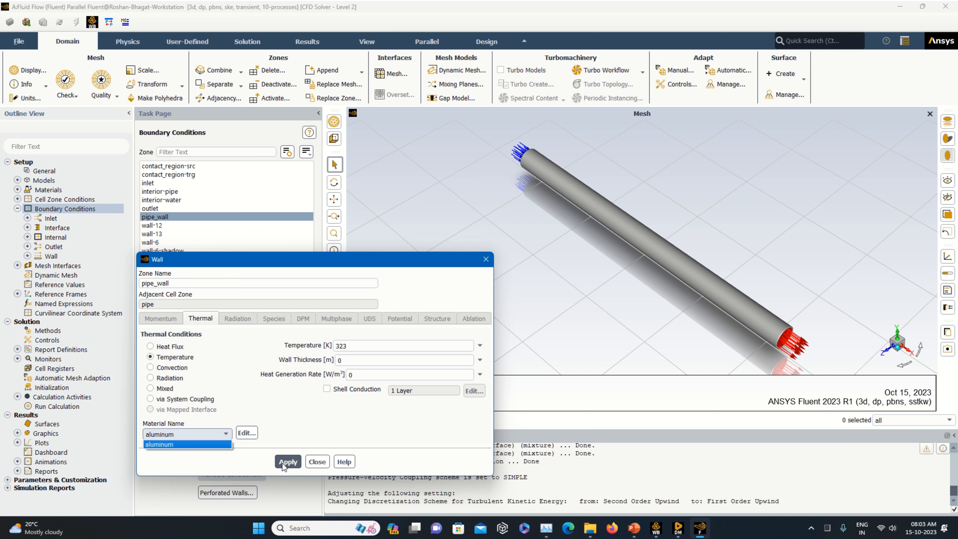
left_click(244, 418)
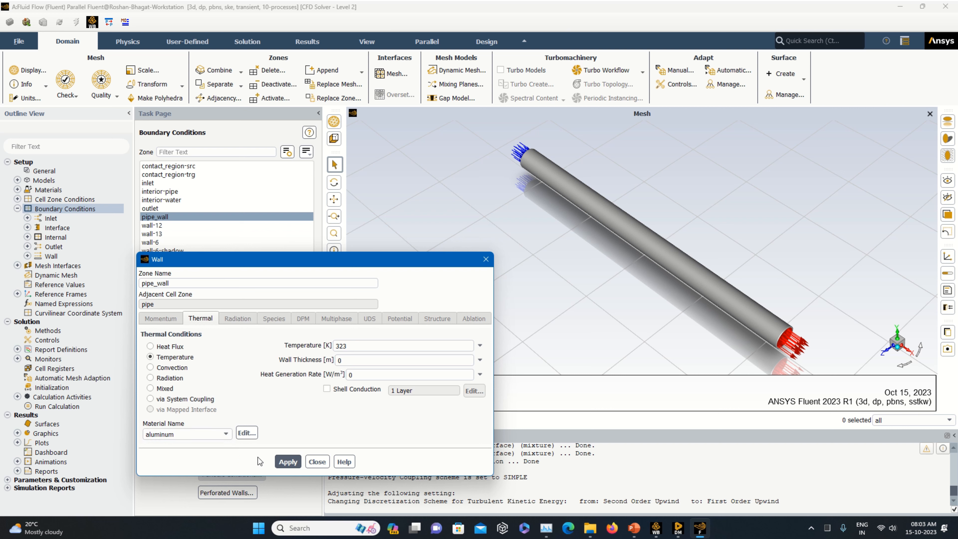
left_click(203, 438)
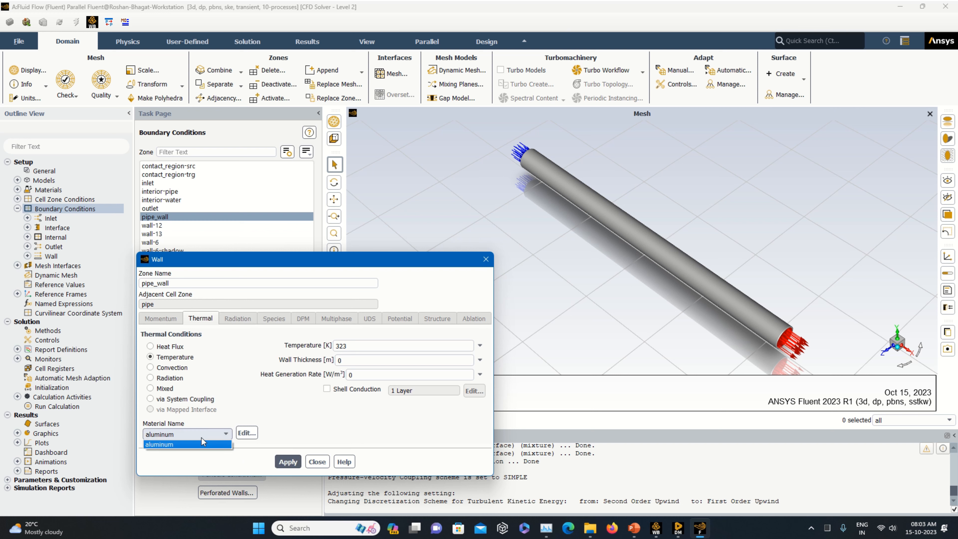
left_click(202, 446)
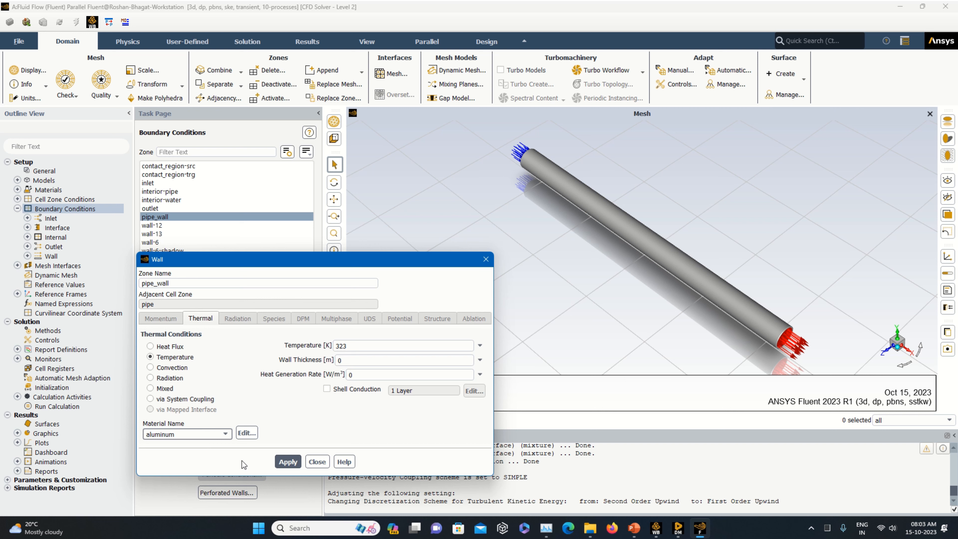
left_click(292, 462)
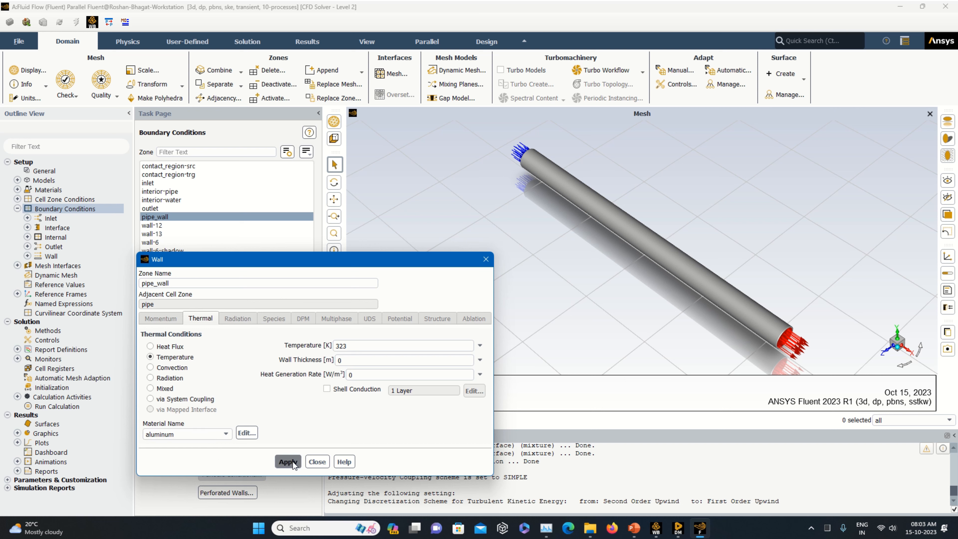
left_click(486, 259)
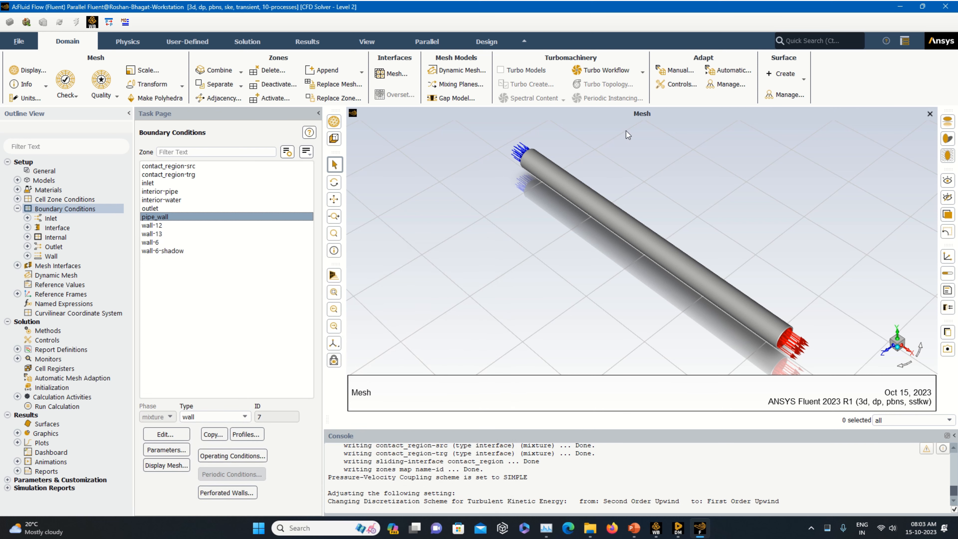
Compute the reference values from the inlet and set the reference zone to water.
left_click(17, 208)
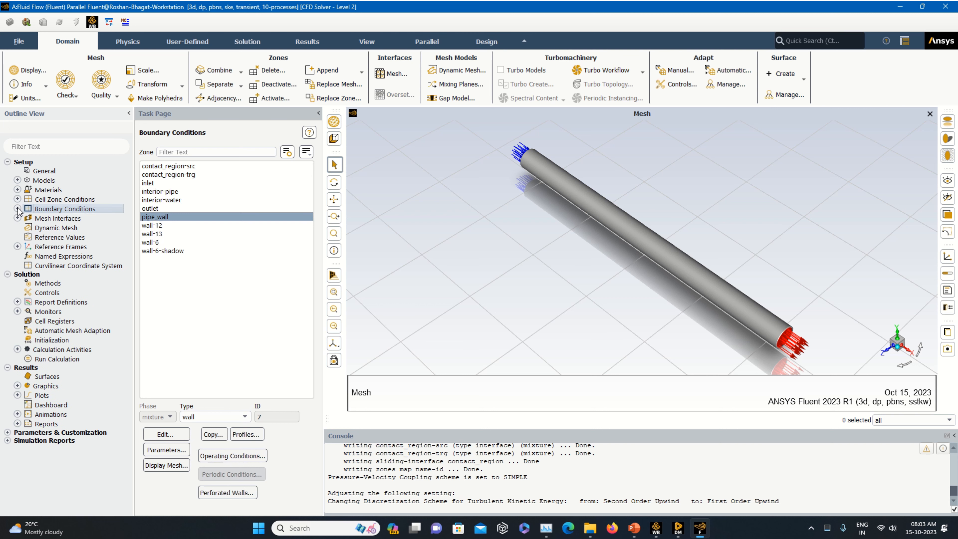
left_click(60, 237)
left_click(311, 157)
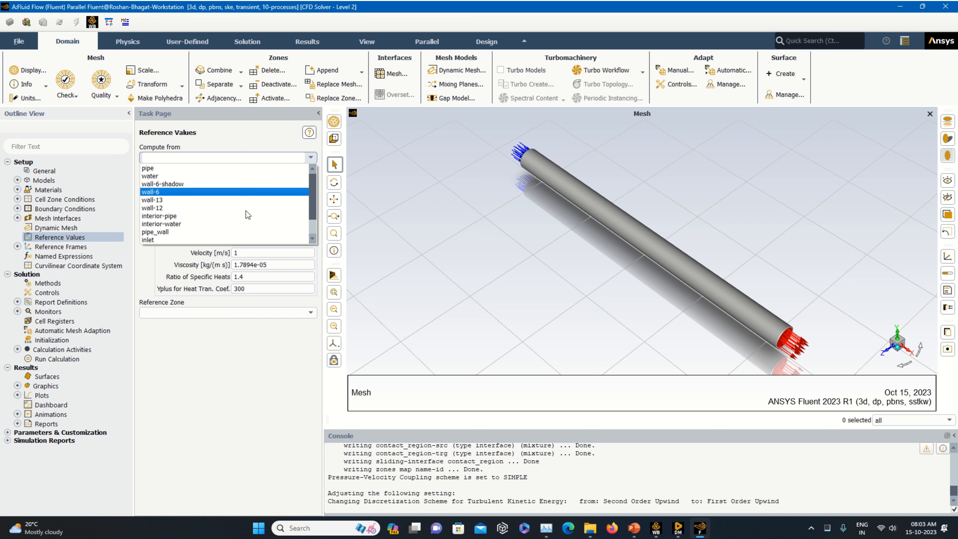
left_click(233, 236)
left_click(311, 312)
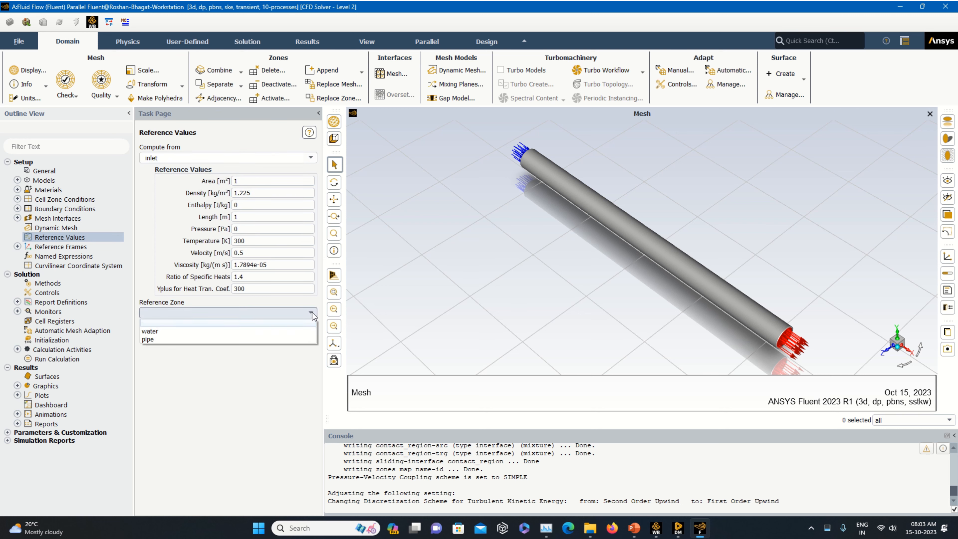
left_click(266, 332)
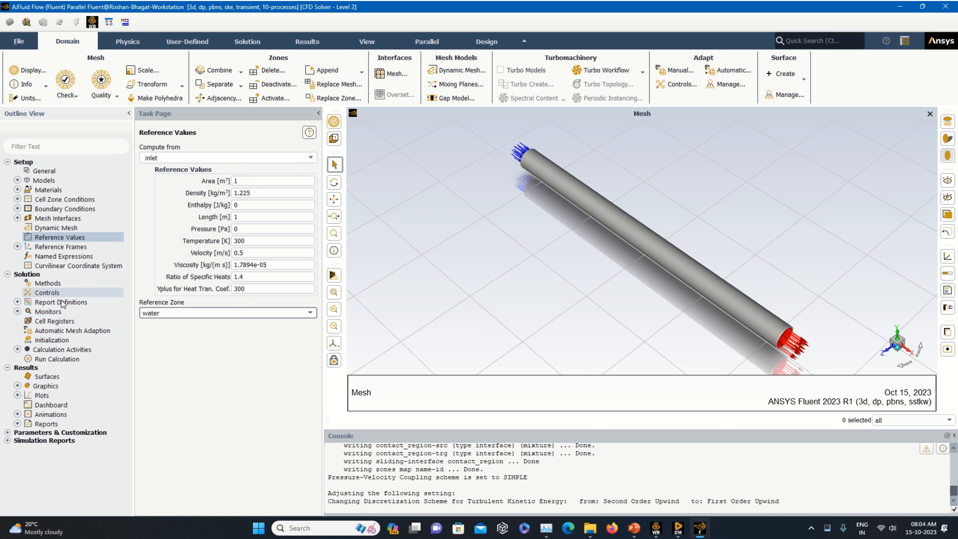
Initialize the solution with Standard Initialization, computing the initial values from the inlet.
left_click(51, 339)
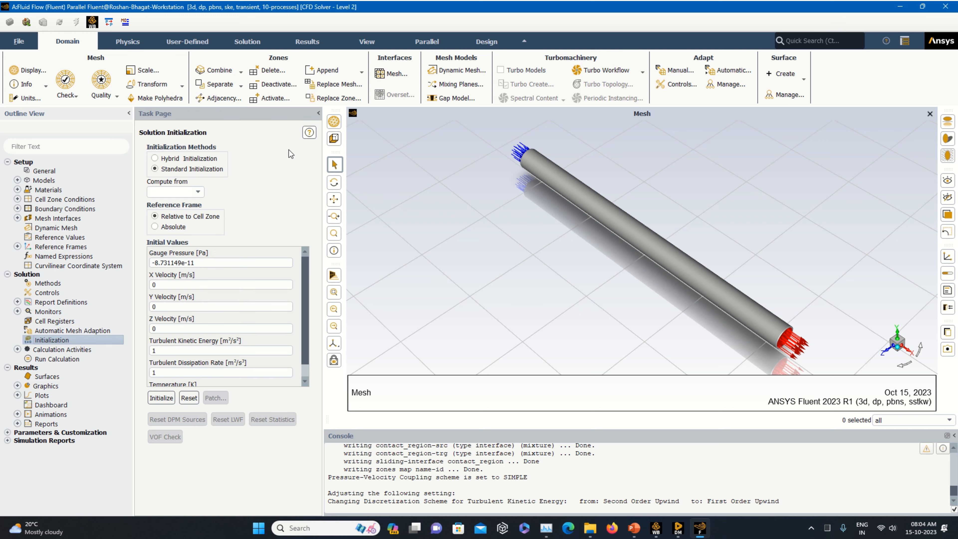
left_click(199, 192)
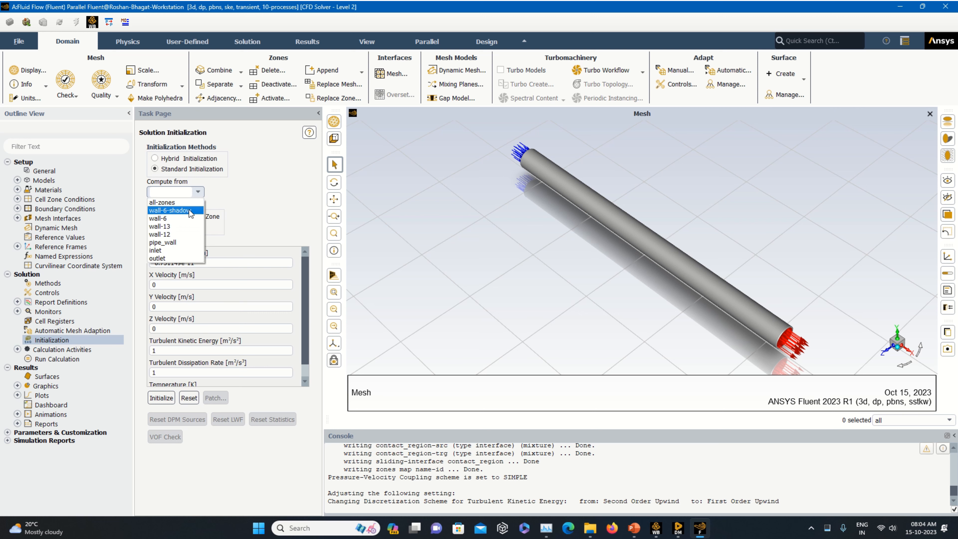
left_click(178, 250)
left_click(161, 397)
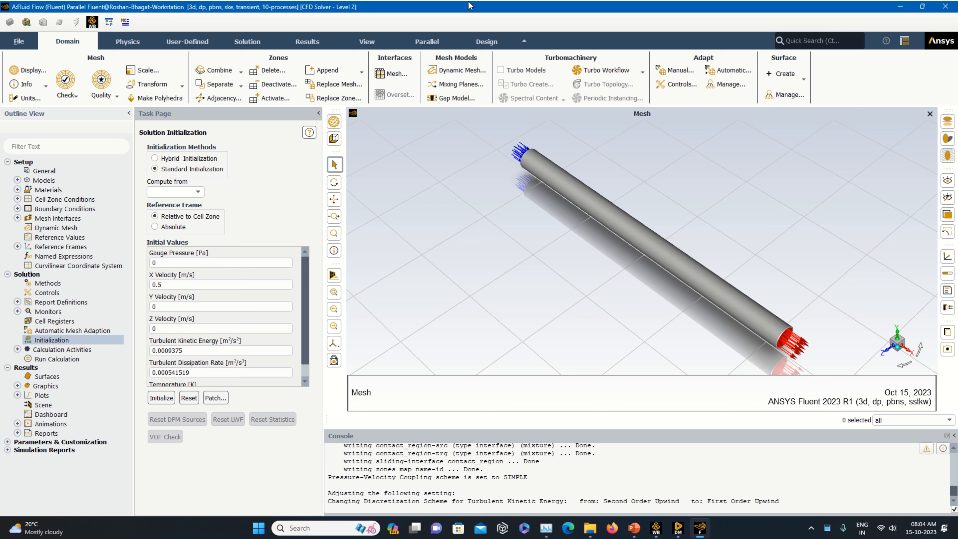
Set the calculation to autosave every 20 time steps.
double_click(70, 352)
left_click_drag(171, 159, 134, 154)
type("20")
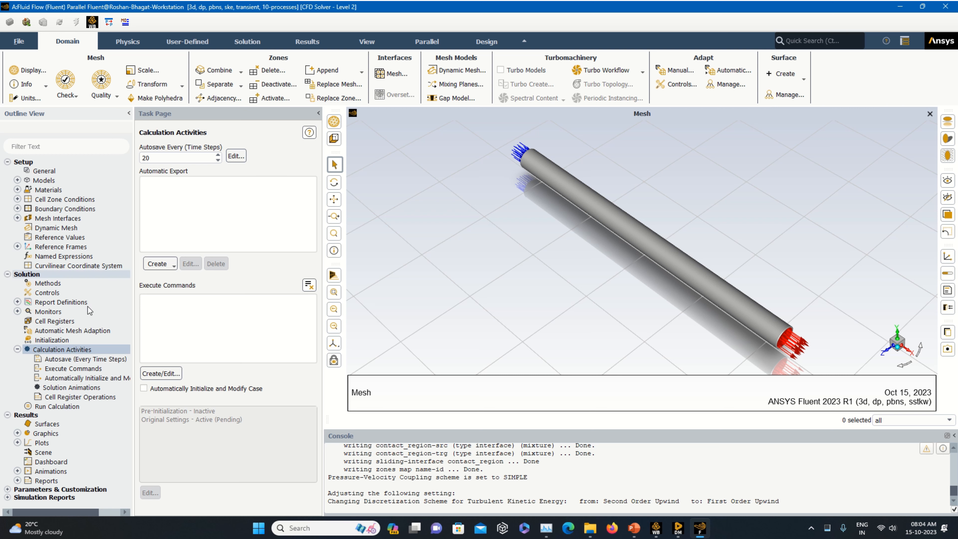
Start a new solution animation definition and create a contour object for it, showing Total Temperature on all surfaces.
left_click(72, 389)
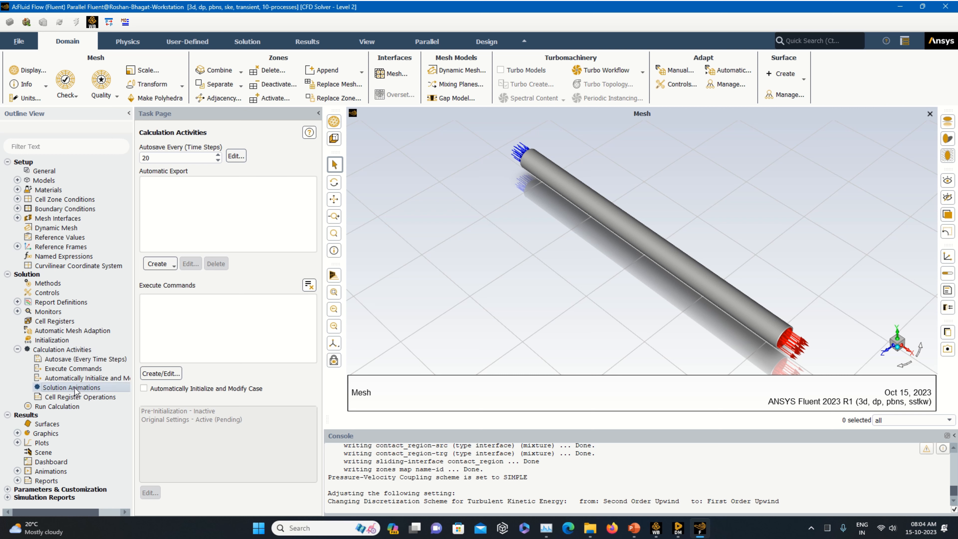
double_click(75, 388)
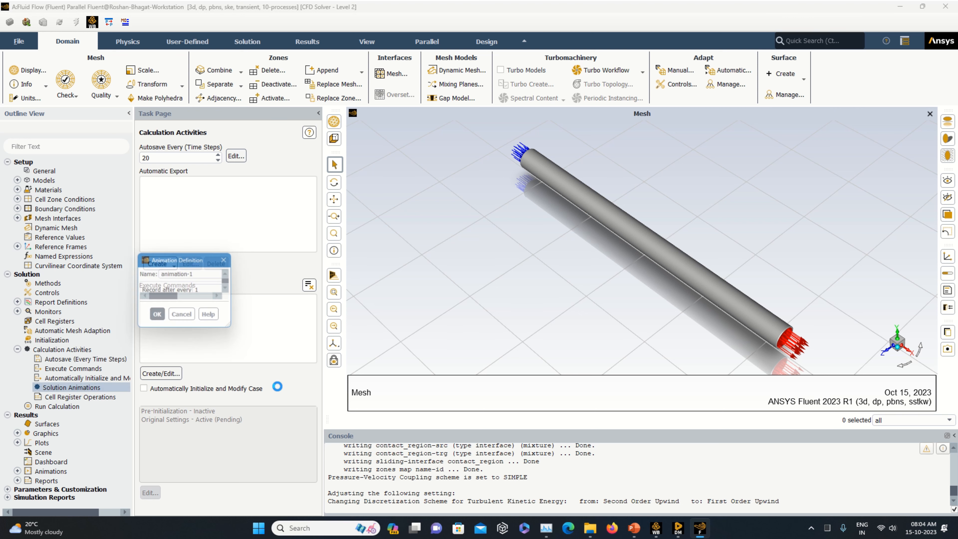
left_click(404, 347)
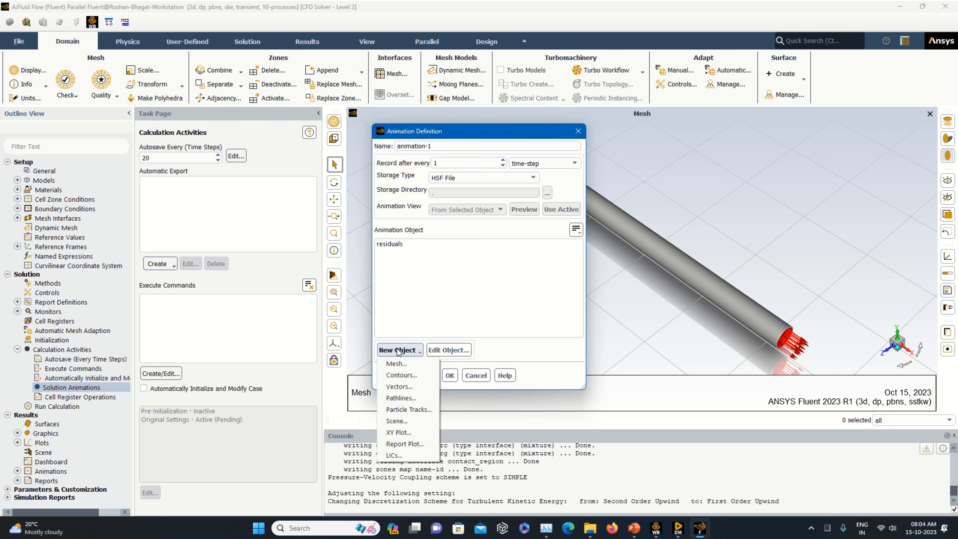
left_click(409, 377)
left_click(297, 305)
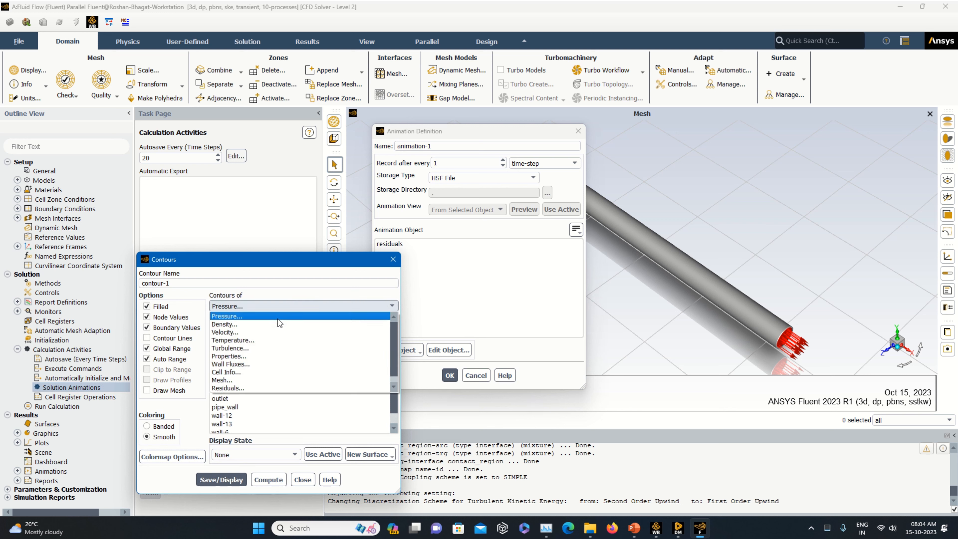
left_click(269, 340)
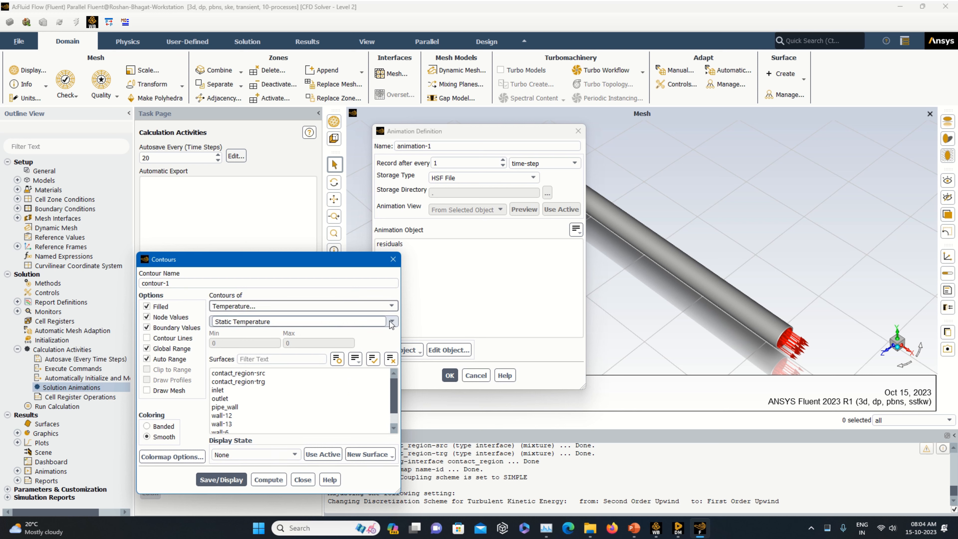
left_click(342, 323)
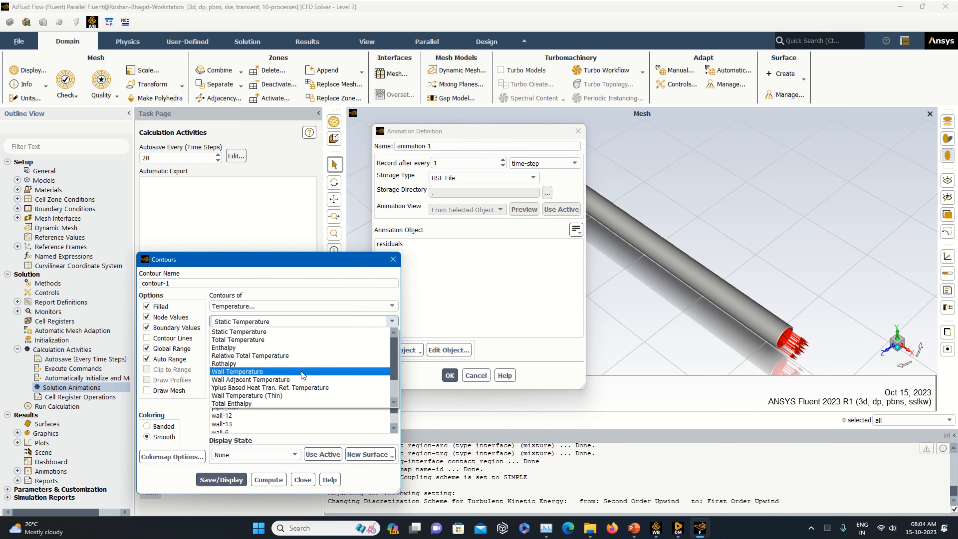
left_click(304, 339)
left_click(373, 358)
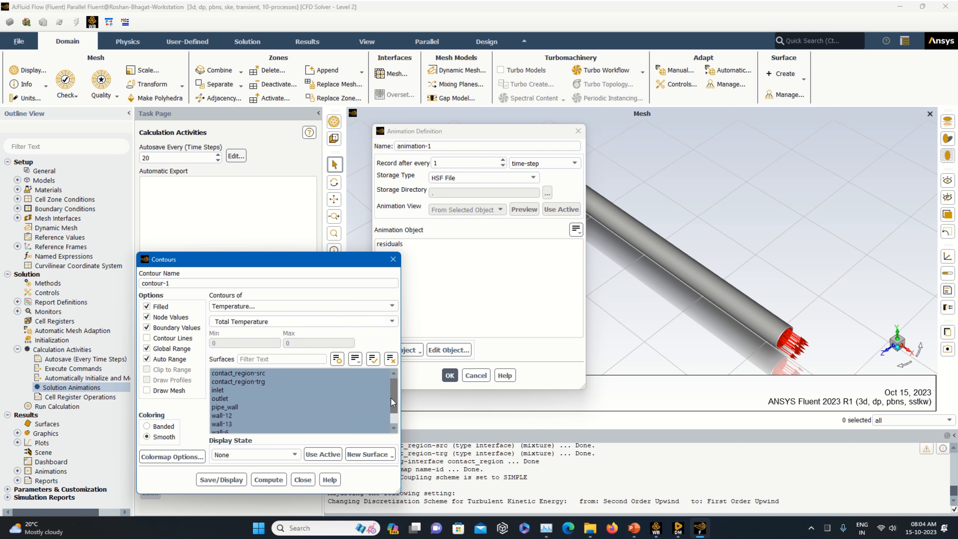
left_click(222, 480)
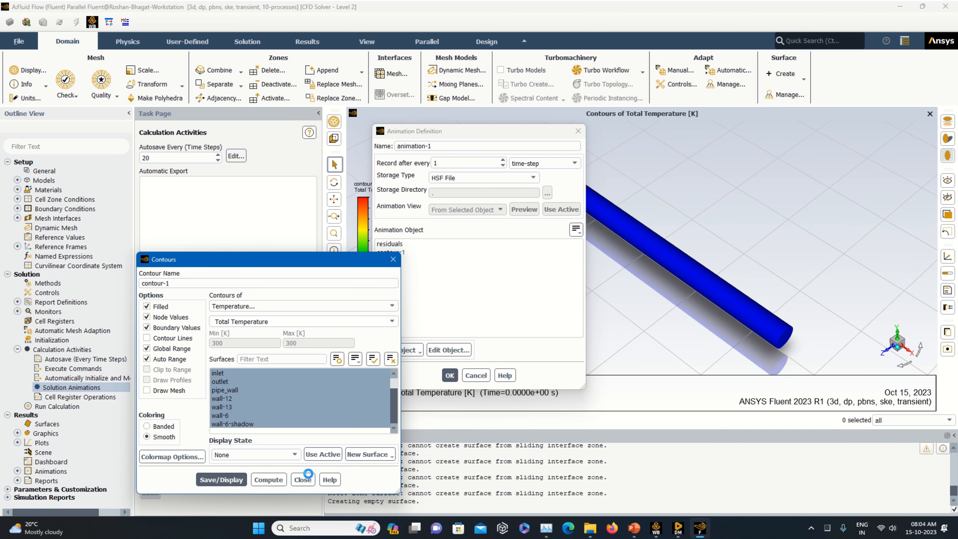
Set the number format of the temperature contour's colormap to float and apply it.
left_click_drag(362, 261, 300, 259)
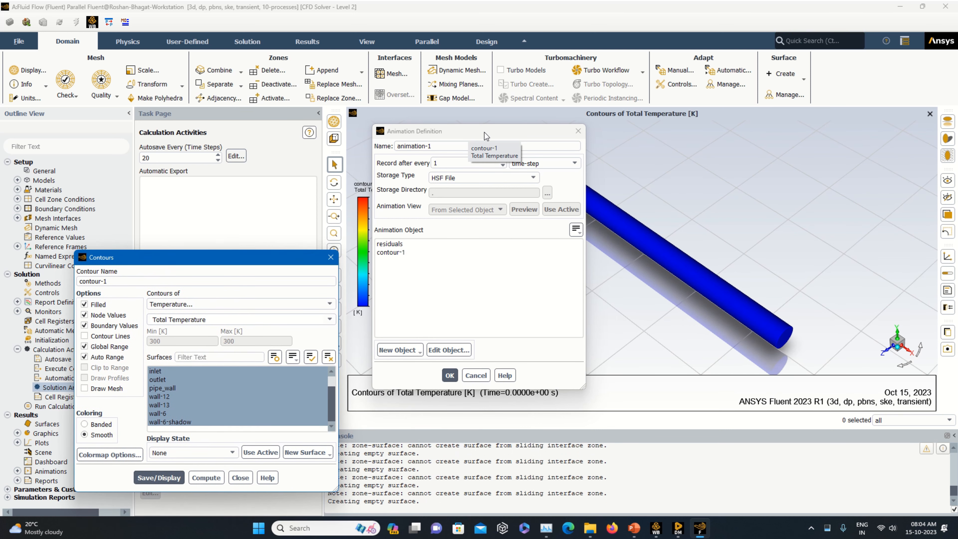
left_click_drag(484, 132, 584, 123)
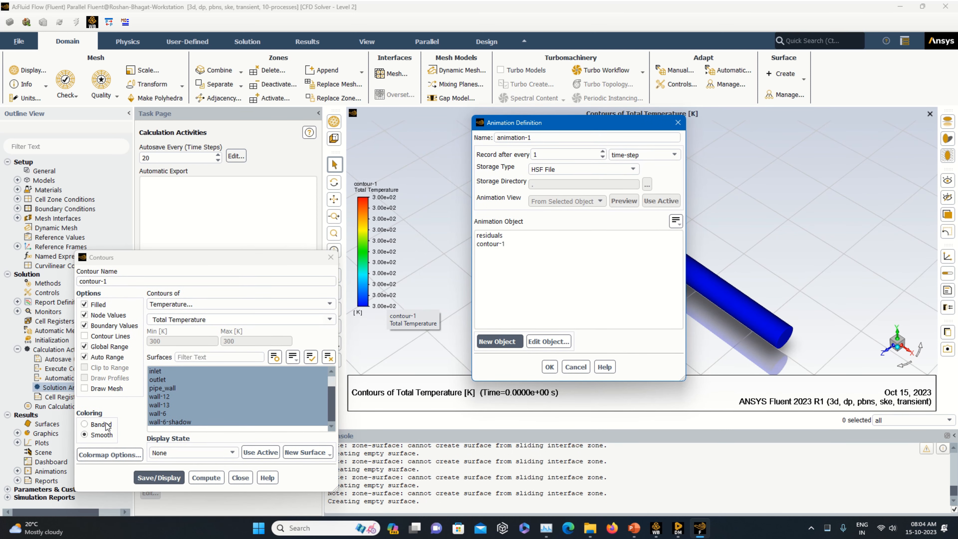
left_click(120, 457)
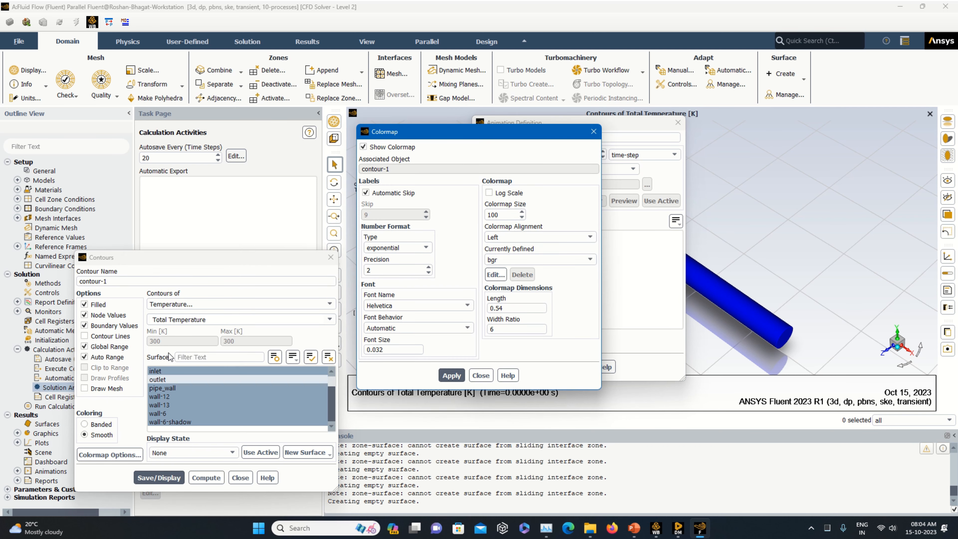
left_click(393, 246)
left_click(391, 264)
left_click(452, 375)
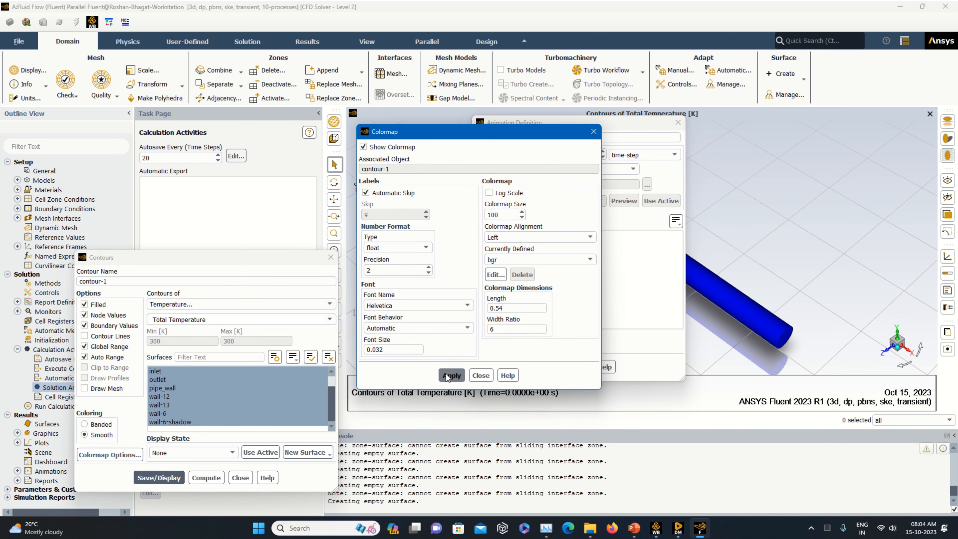
left_click(480, 376)
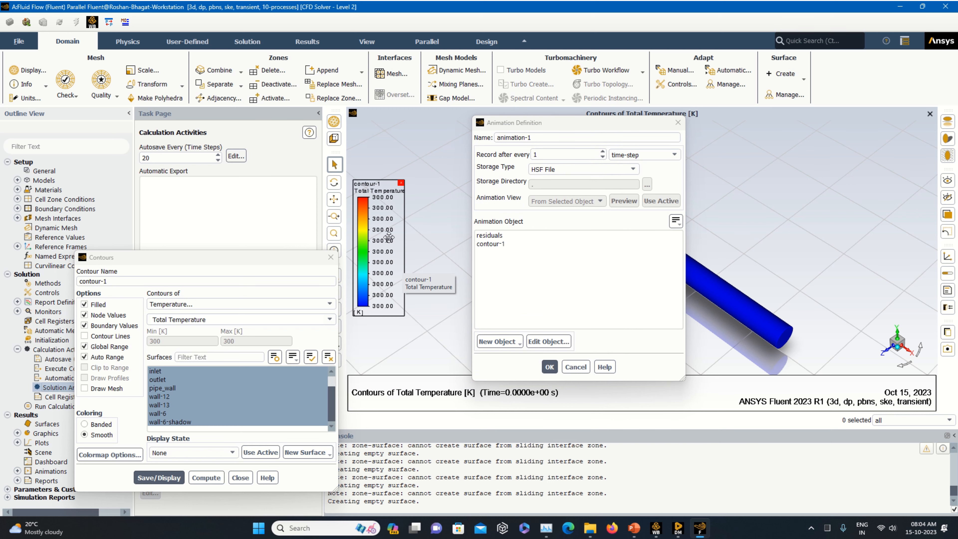
Choose contour-1 as the animation object, confirm the animation definition, and save and display the contour.
left_click(489, 244)
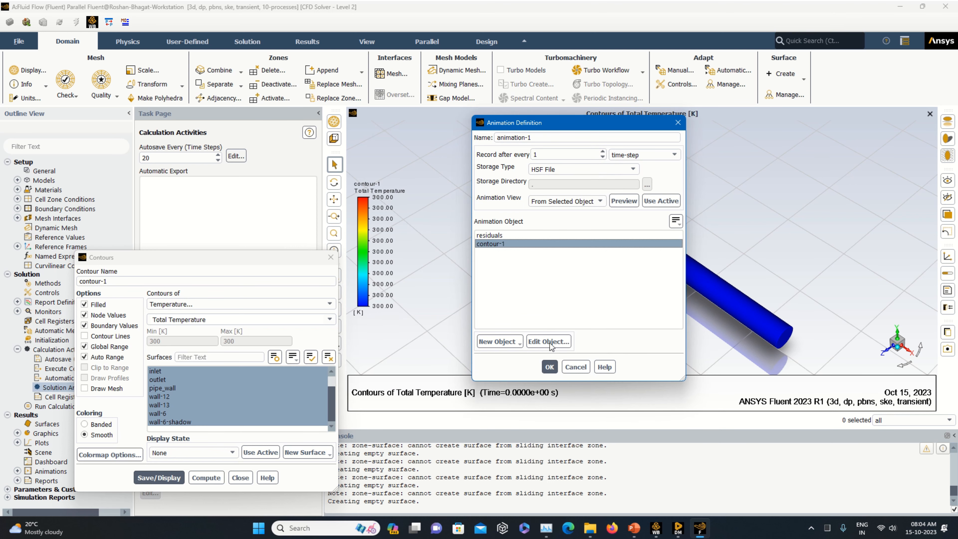
left_click(551, 368)
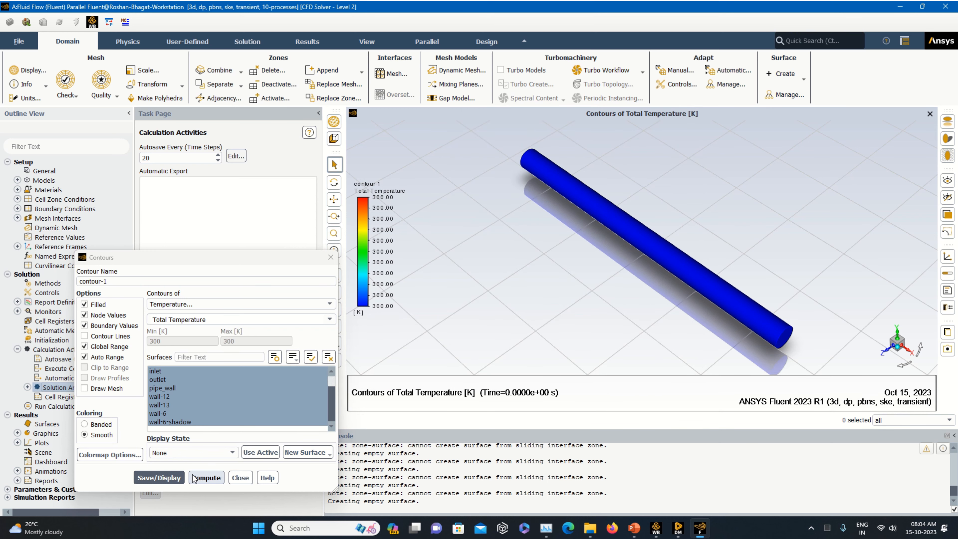
left_click(169, 478)
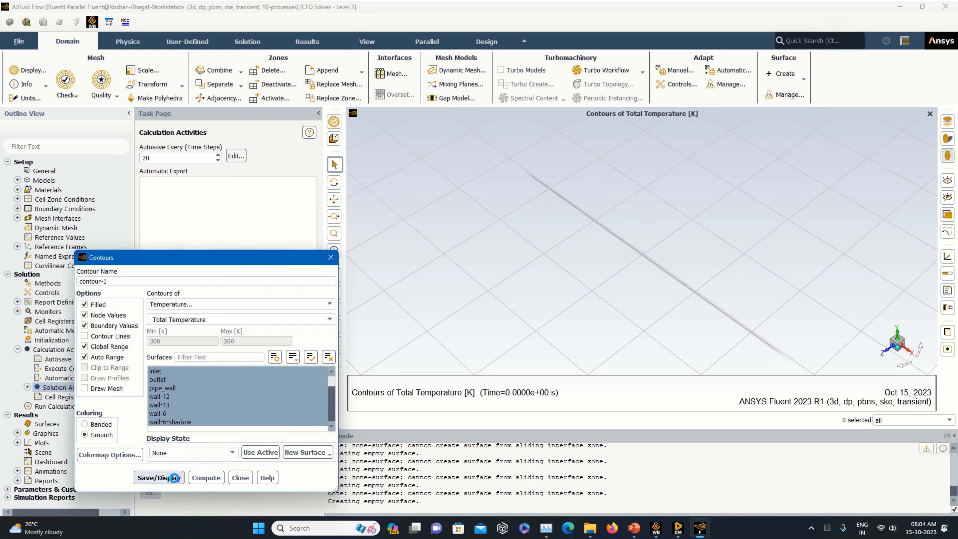
left_click(240, 478)
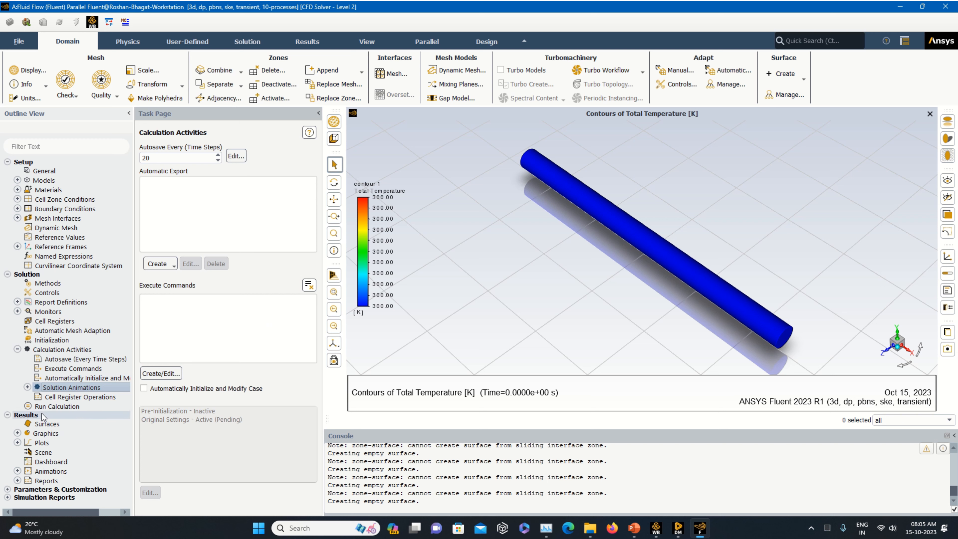
Keep fixed time advancement for the calculation and set the number of time steps to 500.
left_click(57, 406)
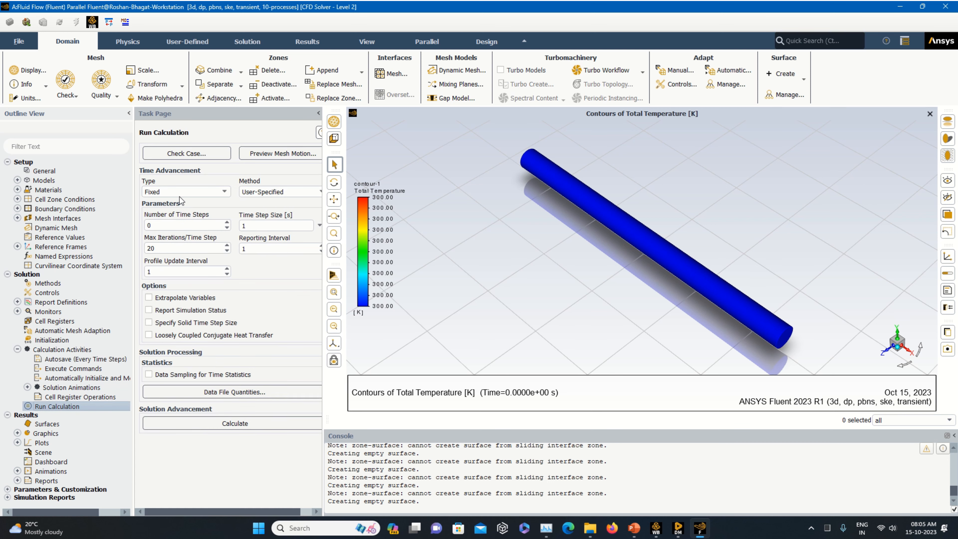
left_click(182, 192)
left_click(185, 202)
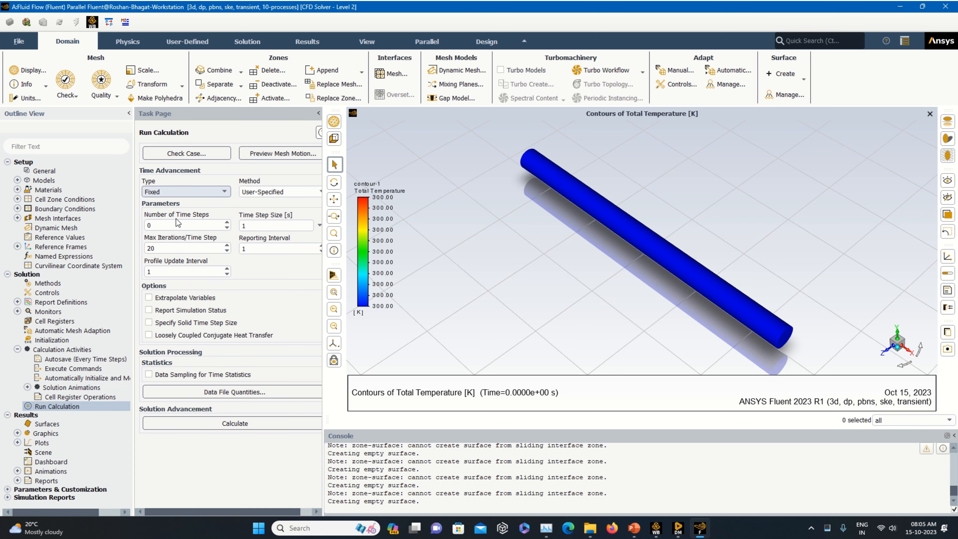
left_click_drag(177, 225, 135, 231)
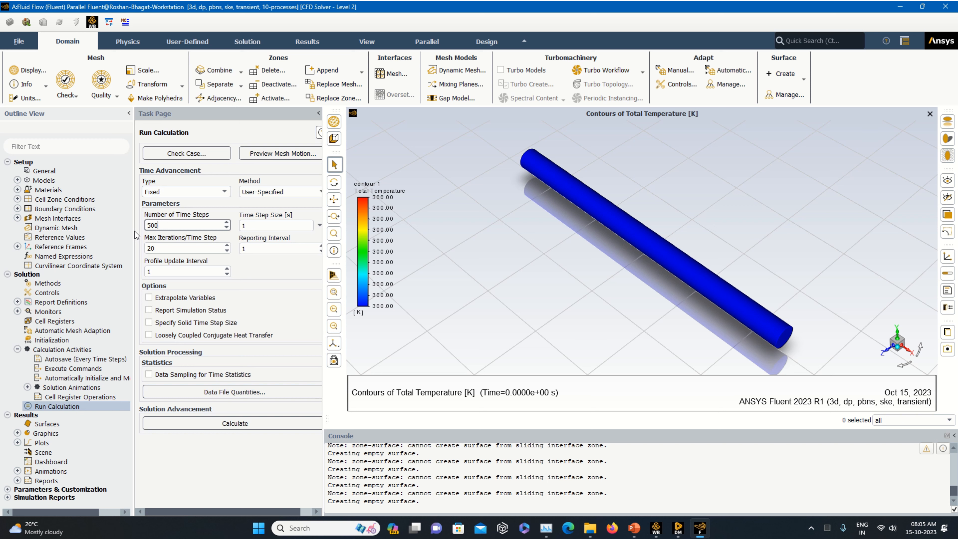
left_click(260, 271)
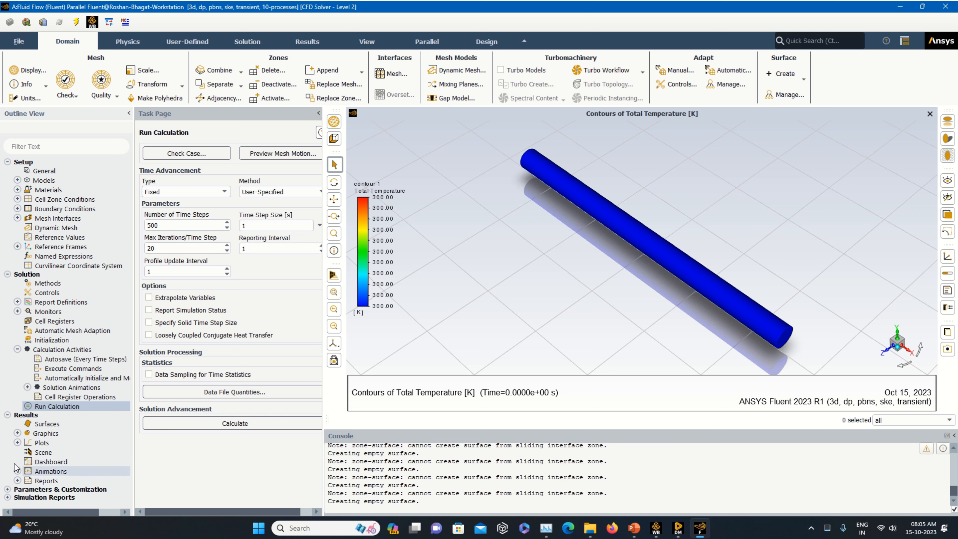
Create and display pathlines colored by Total Temperature, released from all surfaces.
left_click(17, 433)
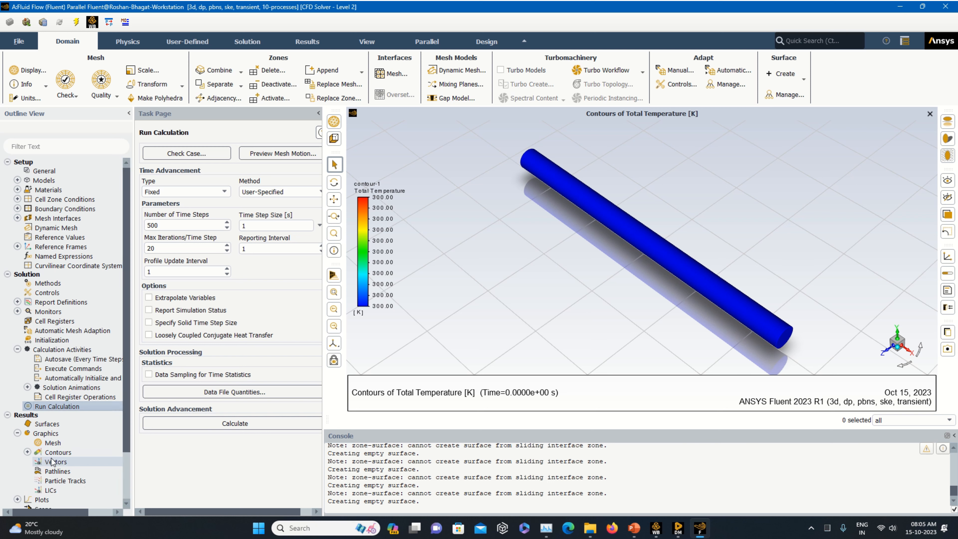
double_click(60, 471)
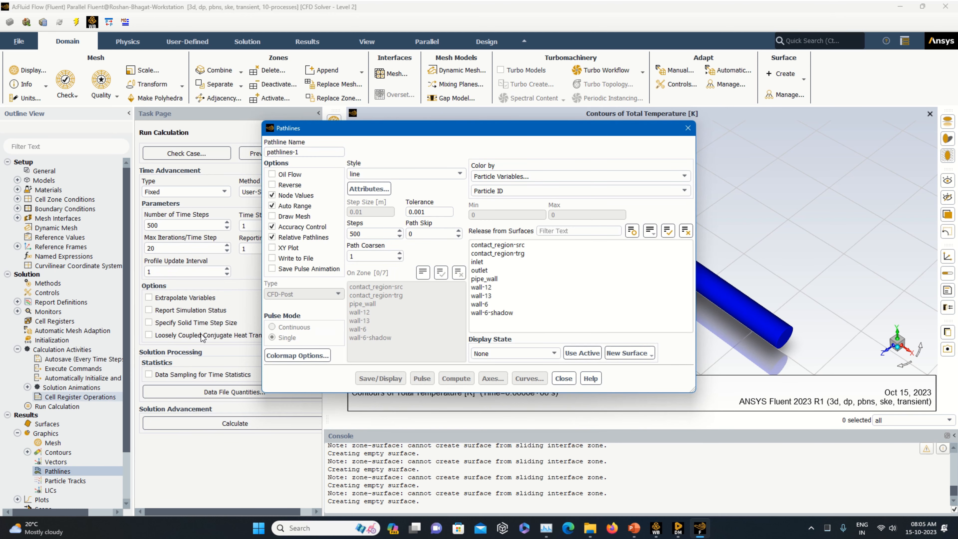
left_click(684, 177)
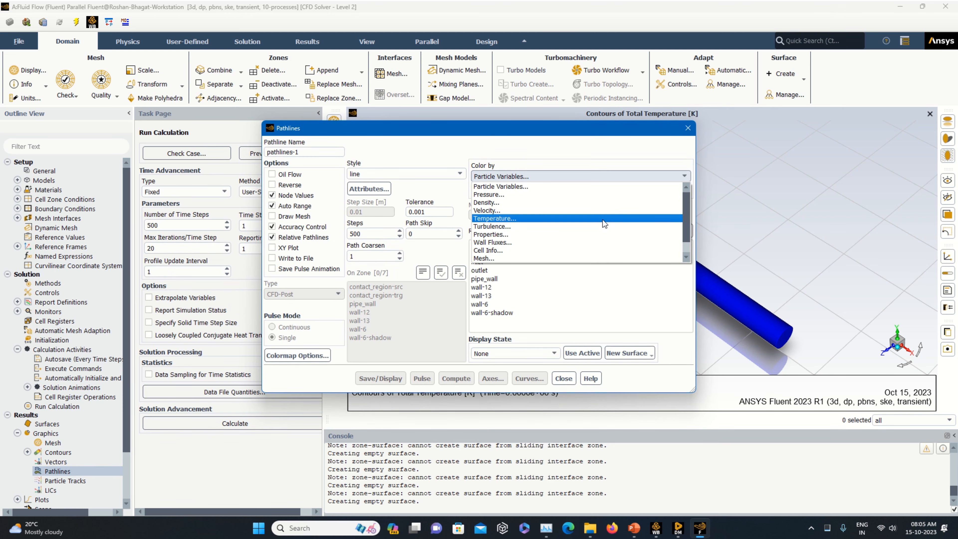
left_click(602, 218)
left_click(684, 192)
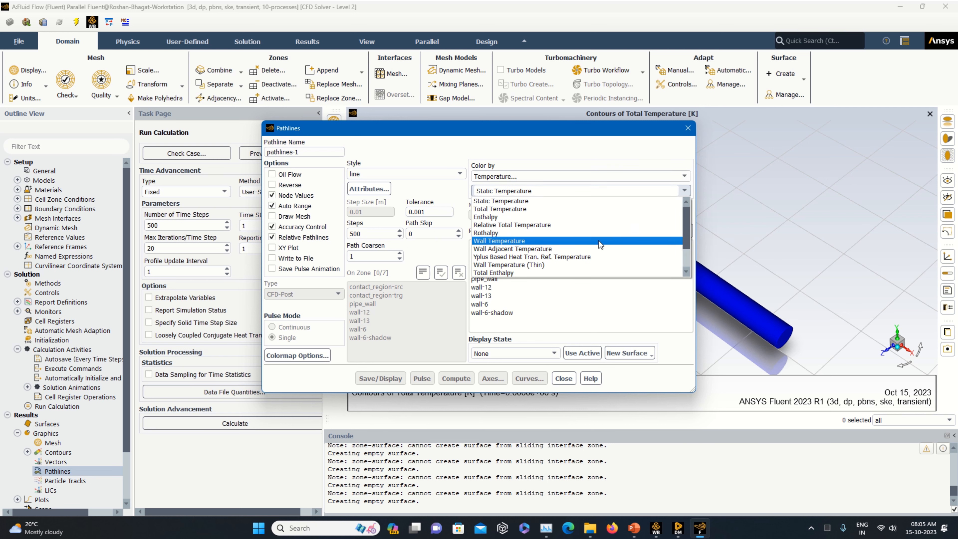
left_click(529, 209)
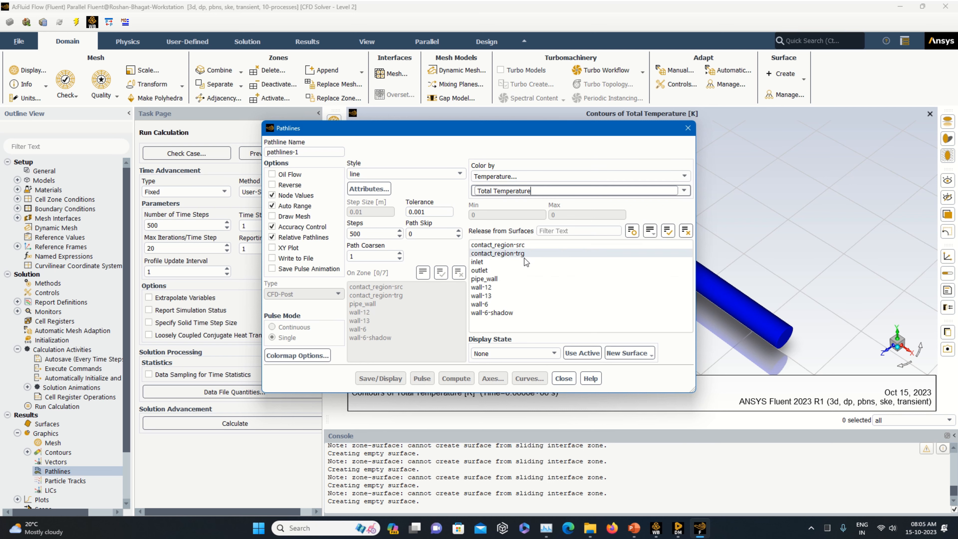
left_click(668, 230)
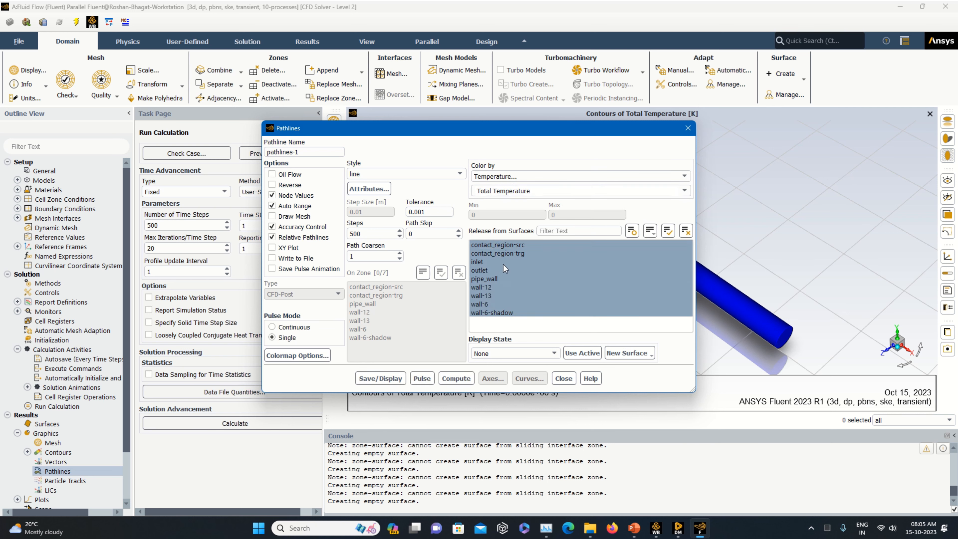
left_click_drag(494, 135, 265, 165)
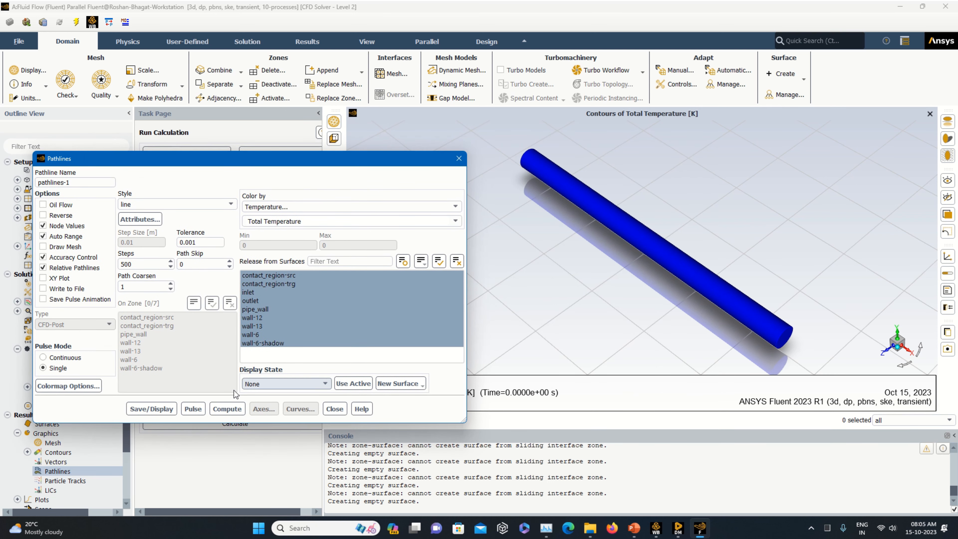
left_click(154, 406)
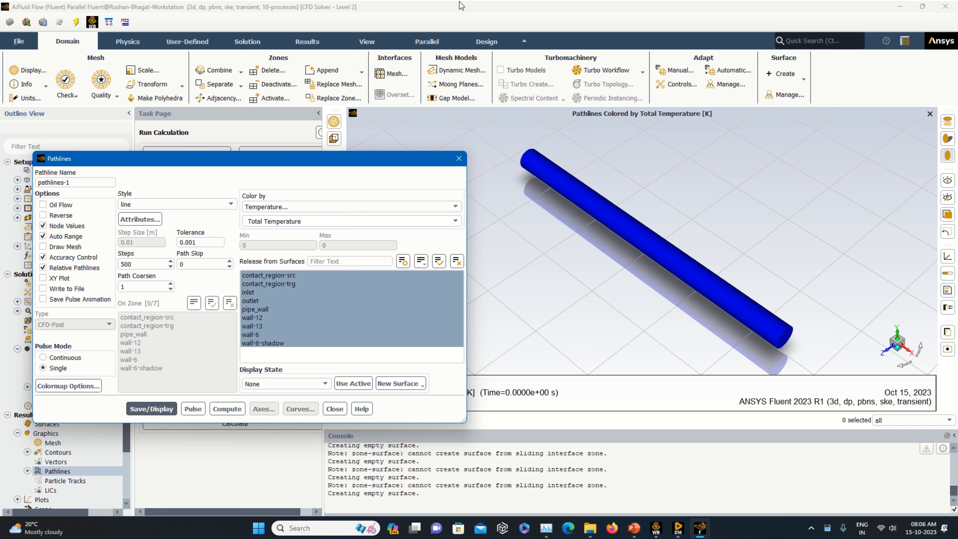
left_click(276, 325)
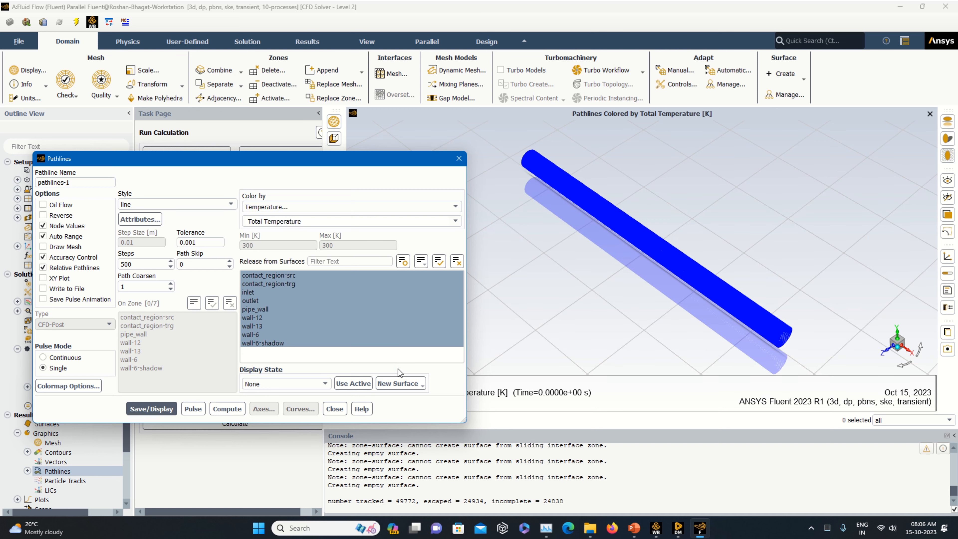
Pulse the pathlines, check the CPU load in Task Manager meanwhile, and inspect the flow lines at the pipe's end.
left_click(193, 409)
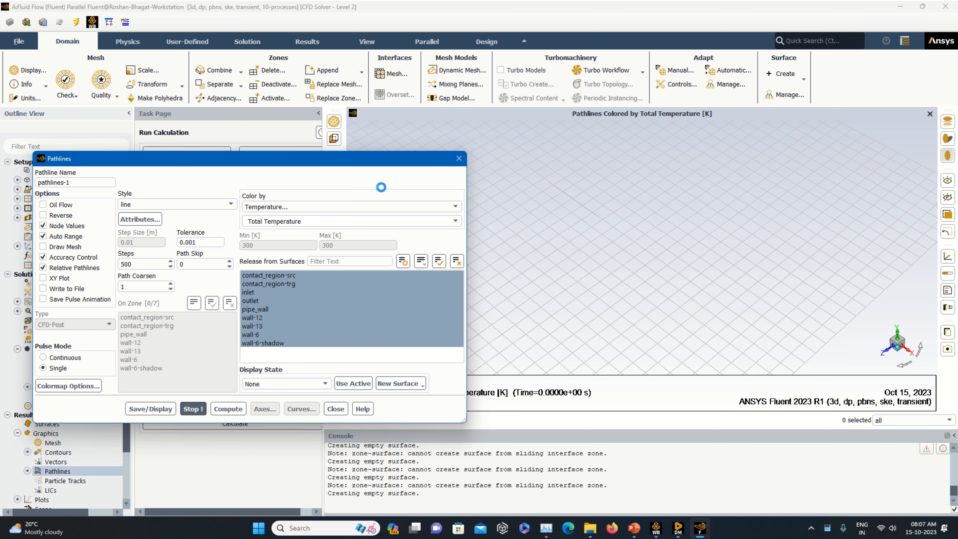
left_click(546, 528)
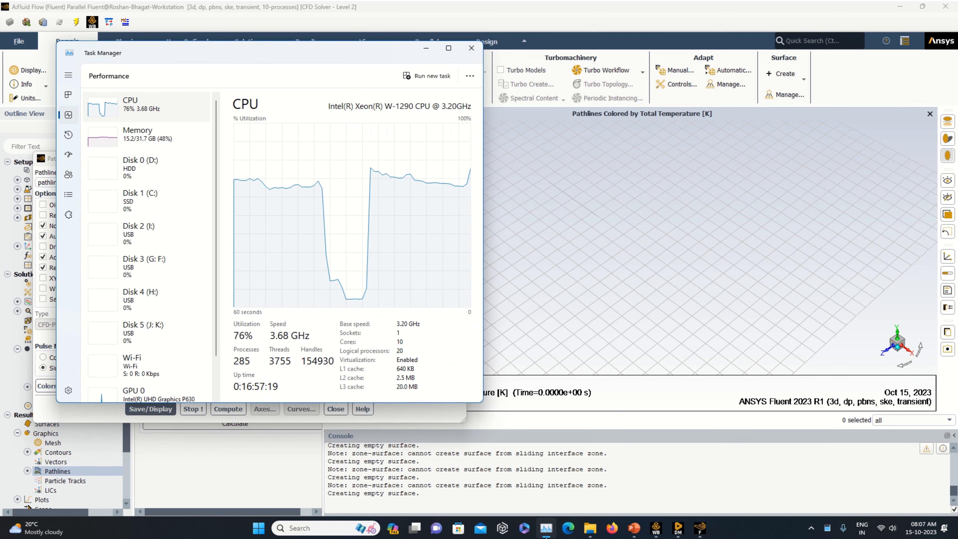
left_click(546, 528)
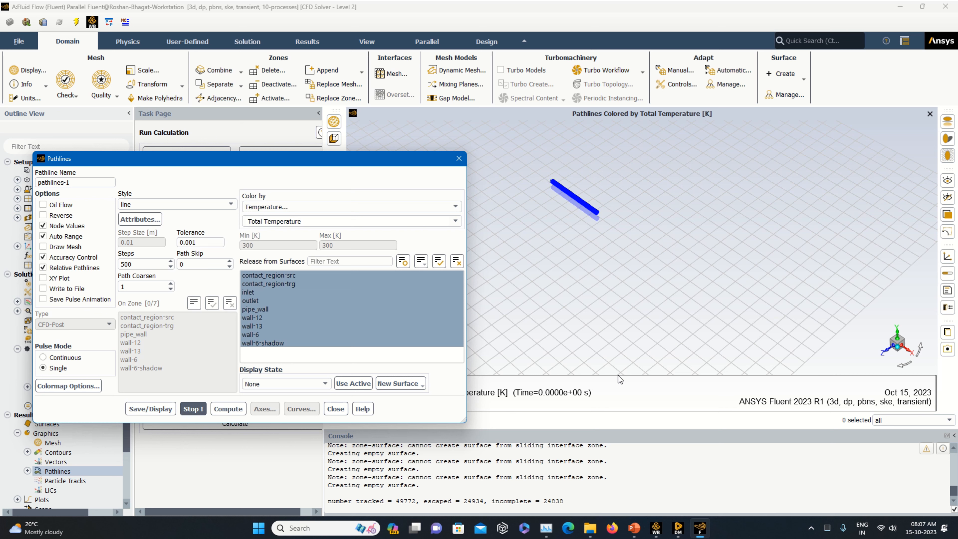
scroll(565, 201, "up", 5)
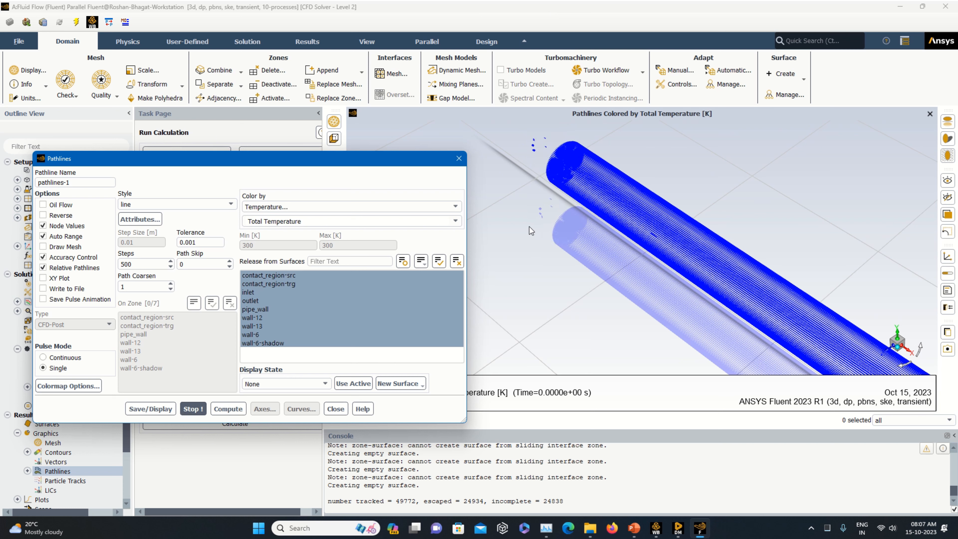
scroll(603, 214, "up", 3)
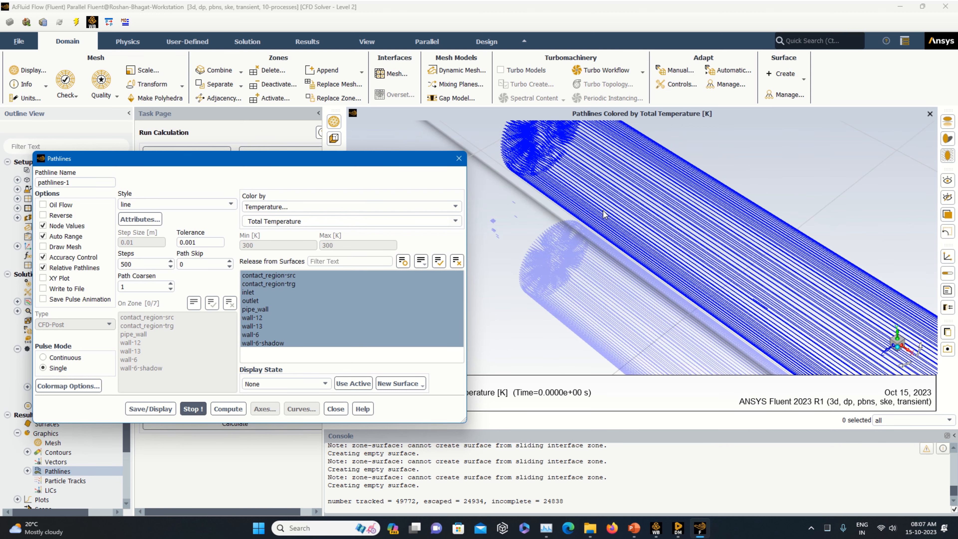
Inspect the temperature-colored flow lines along the pipe and stop the pathline pulse.
scroll(605, 214, "up", 2)
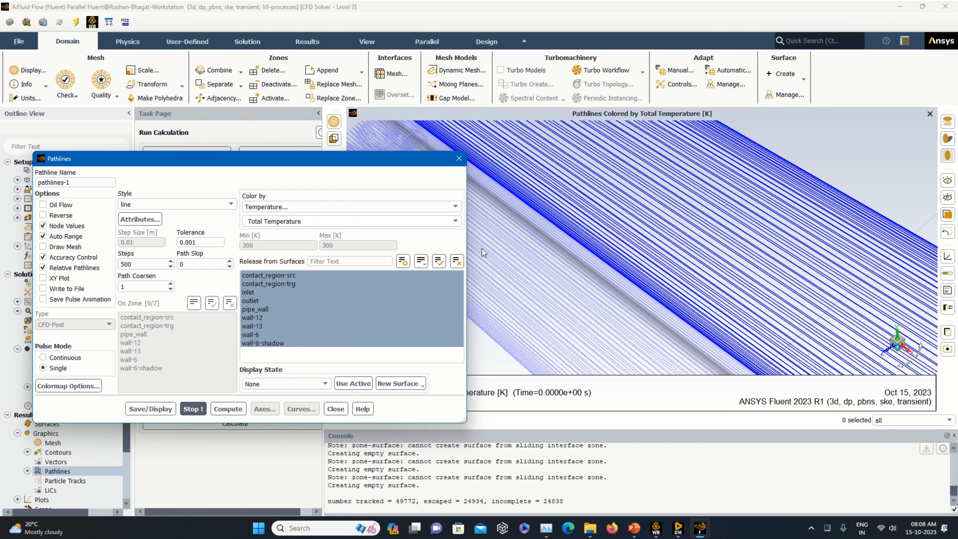
left_click(193, 408)
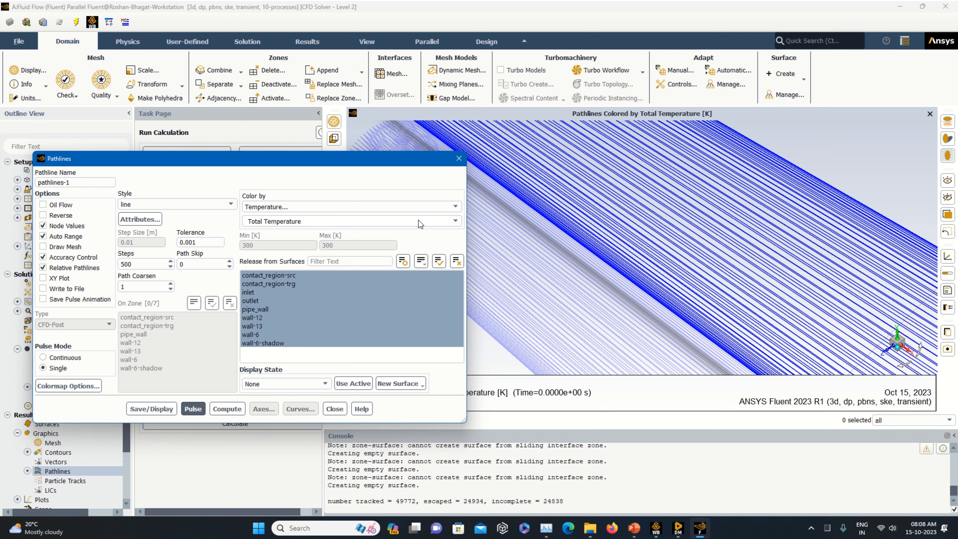
scroll(697, 267, "up", 2)
scroll(697, 266, "down", 5)
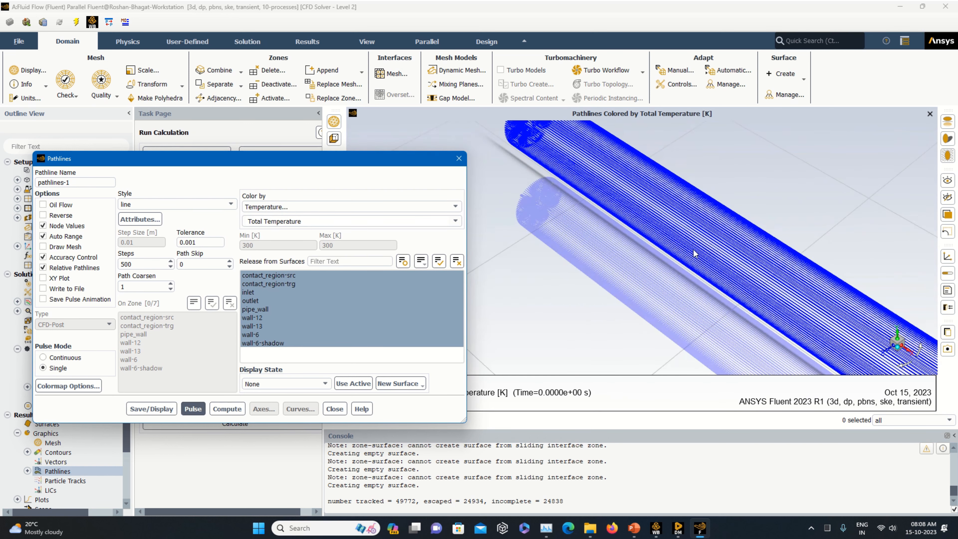
Color pathlines-1 by Velocity Magnitude, then save and display the pathlines.
left_click(414, 205)
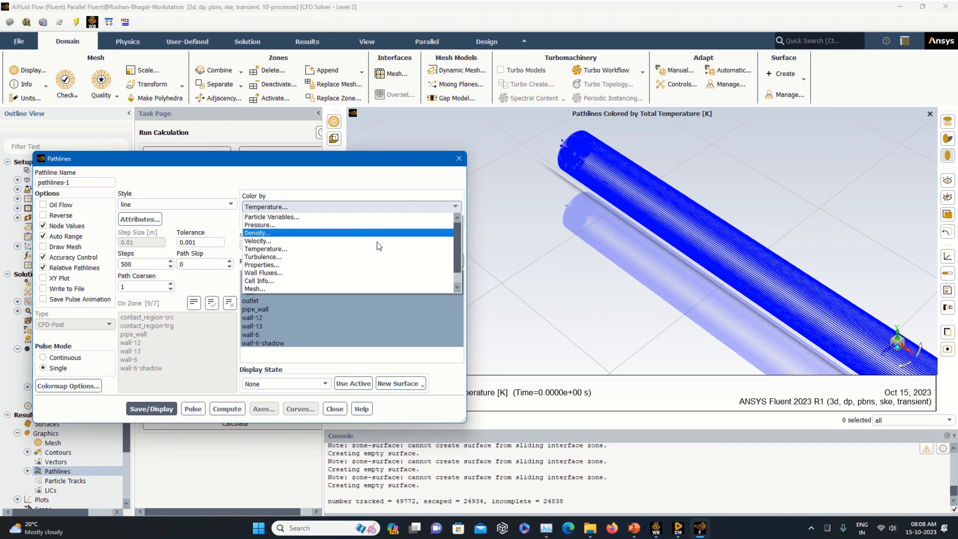
left_click(370, 241)
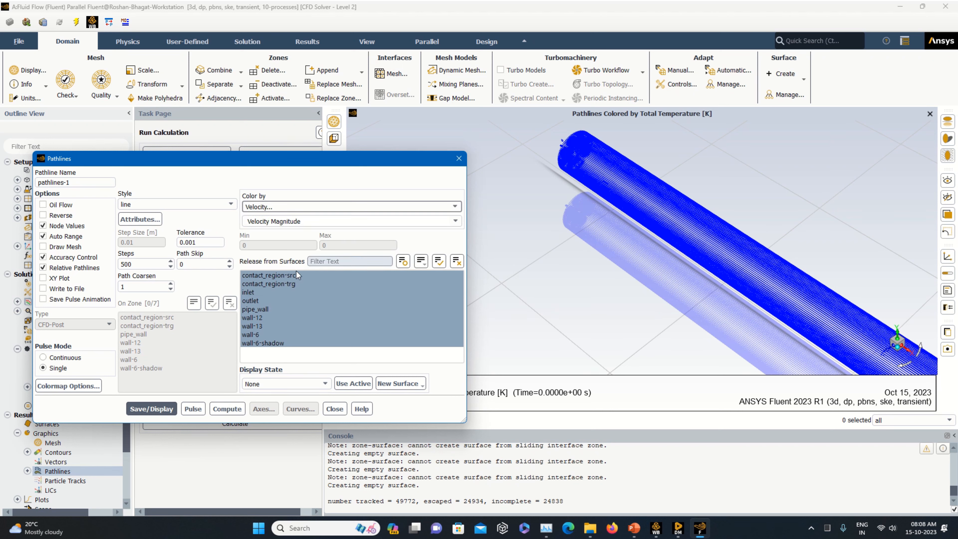
left_click(164, 409)
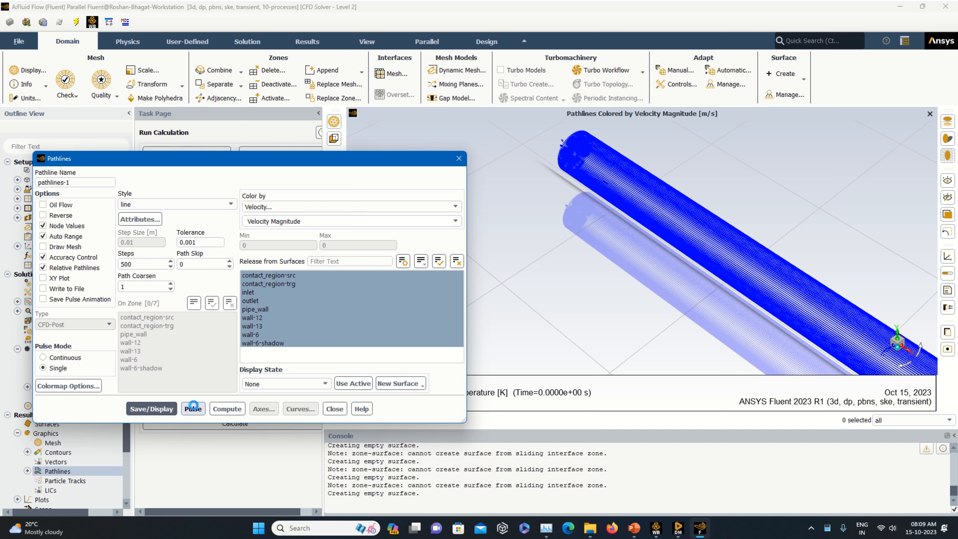
Pulse the velocity-colored pathlines, inspect the flow along the pipe, then stop the pulse and close the pathline settings.
left_click(193, 408)
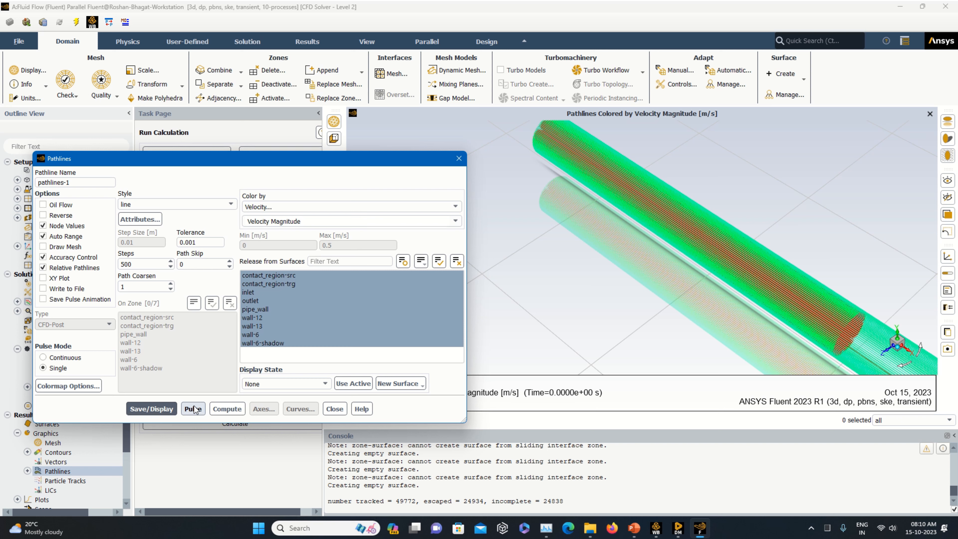
left_click(194, 409)
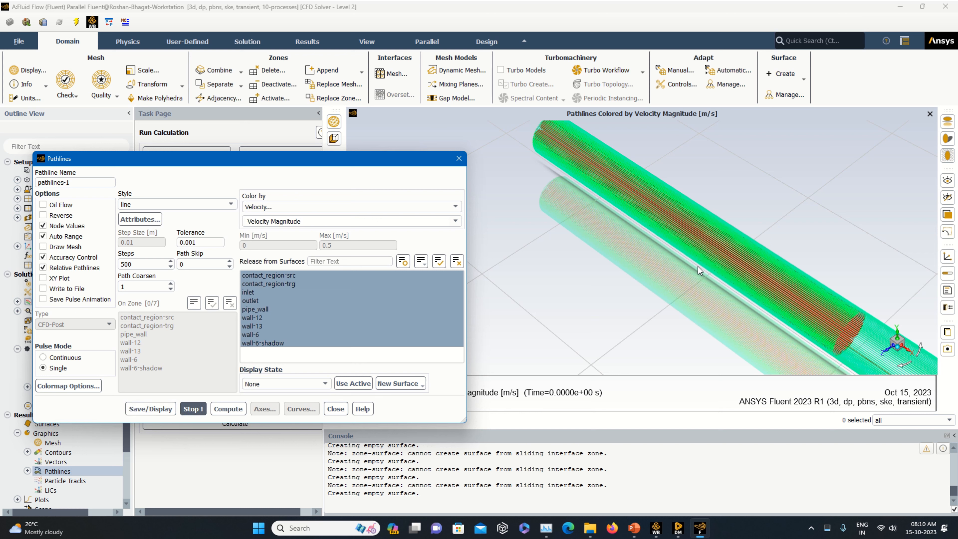
scroll(699, 266, "down", 5)
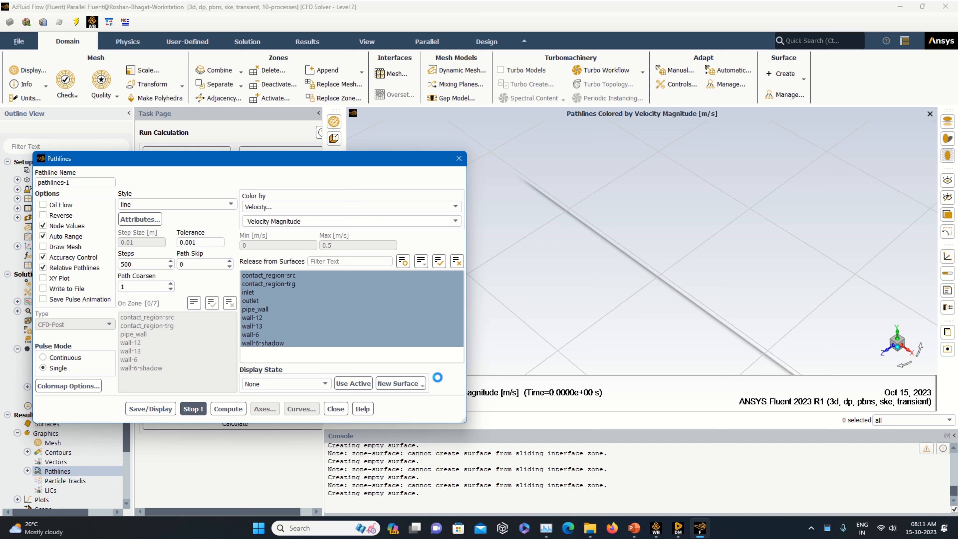
scroll(669, 295, "up", 1)
scroll(669, 295, "down", 5)
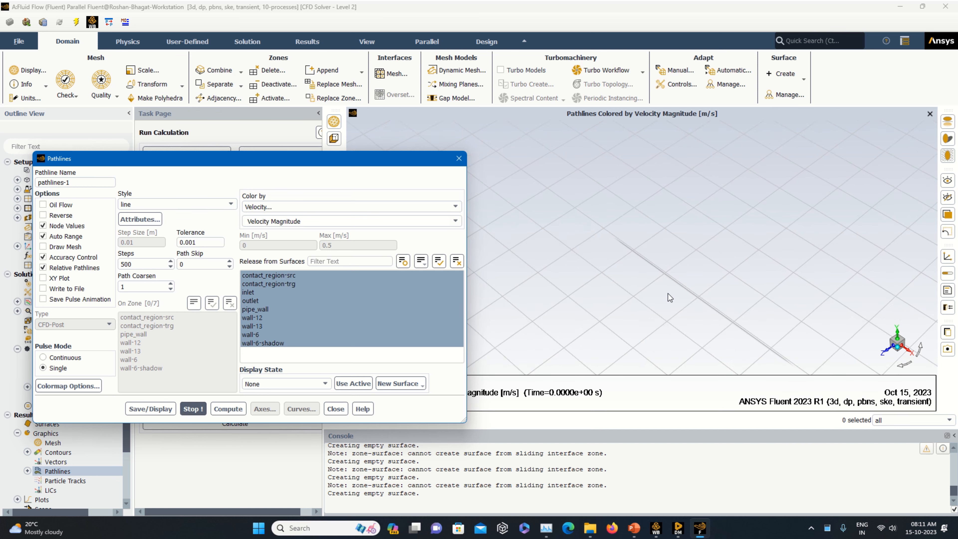
scroll(668, 294, "down", 6)
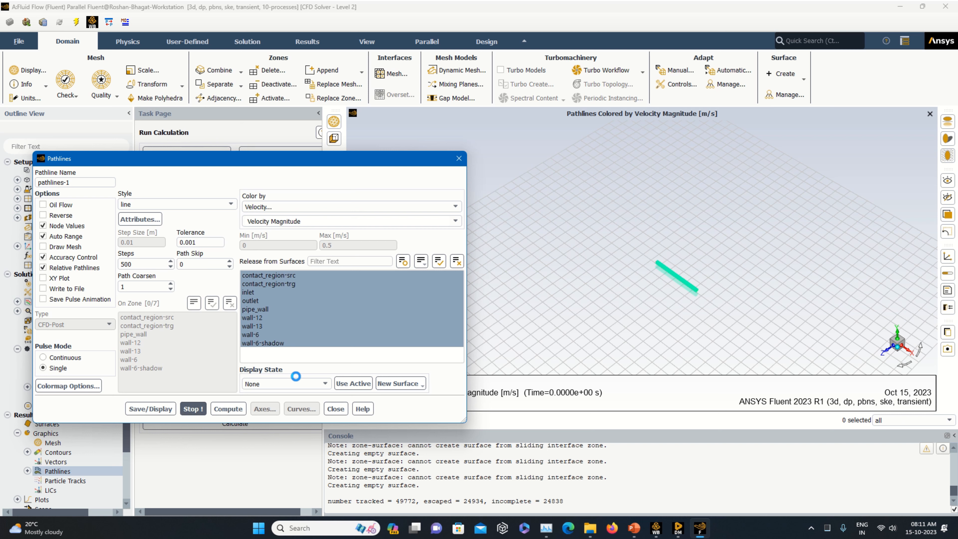
scroll(700, 279, "up", 4)
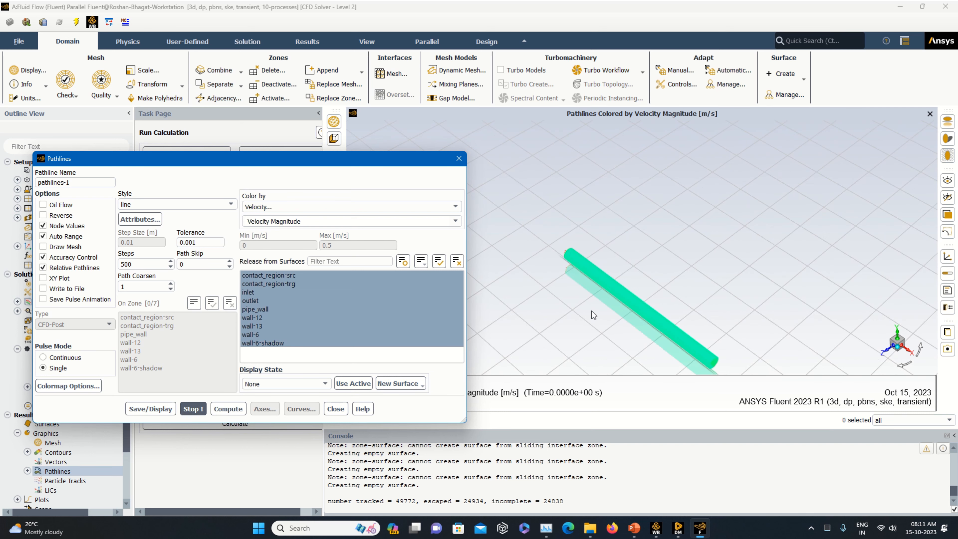
scroll(592, 311, "up", 5)
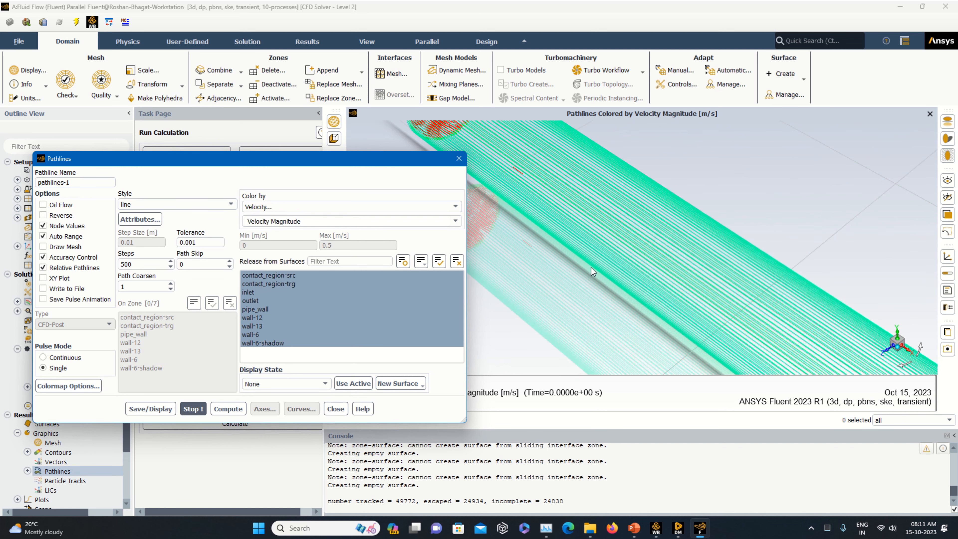
scroll(591, 267, "down", 1)
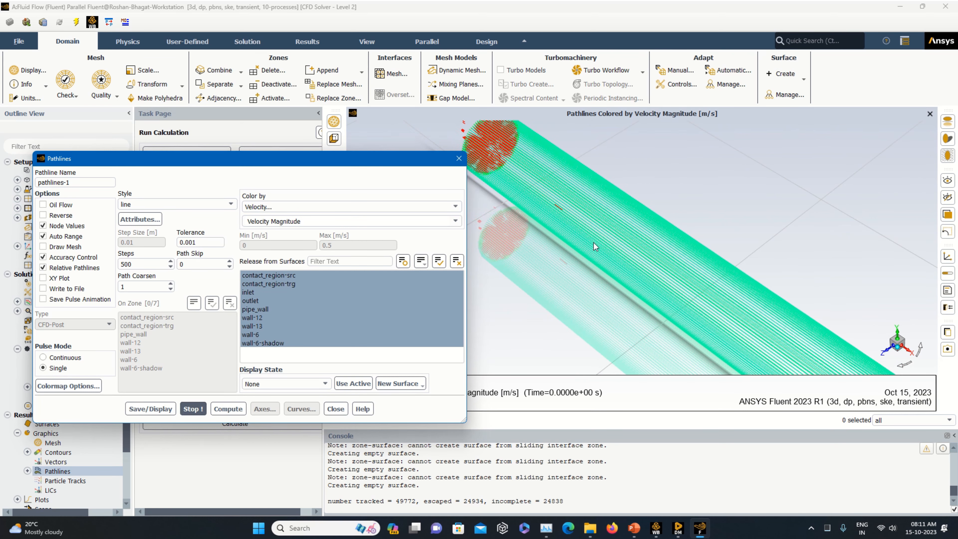
left_click(191, 409)
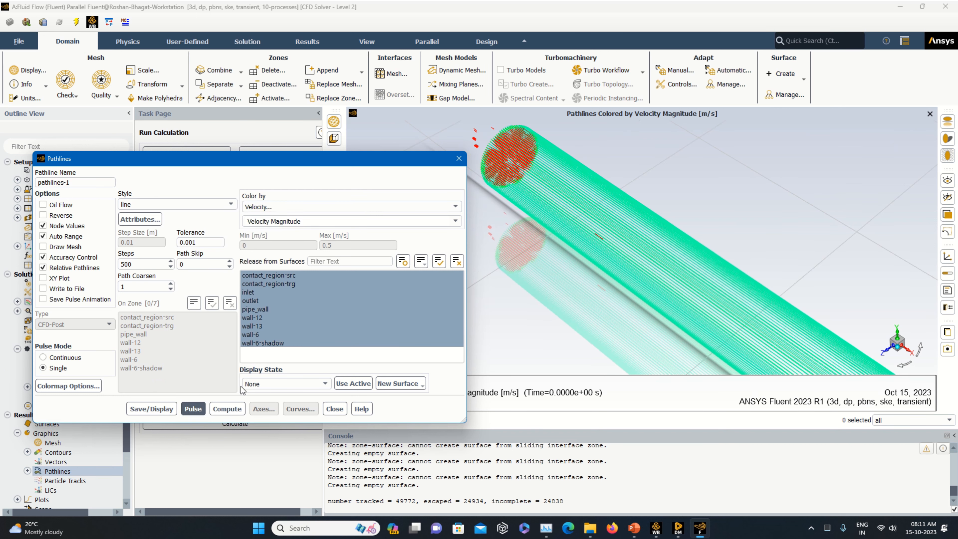
left_click(459, 158)
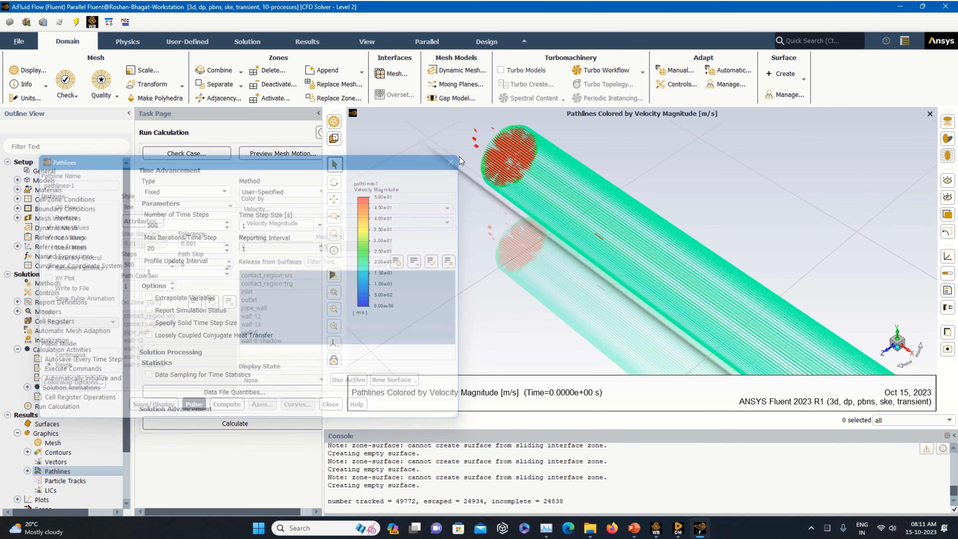
Start the transient calculation with 500 time steps of 1 s and view the scaled residuals and total temperature contours during the run.
left_click(60, 408)
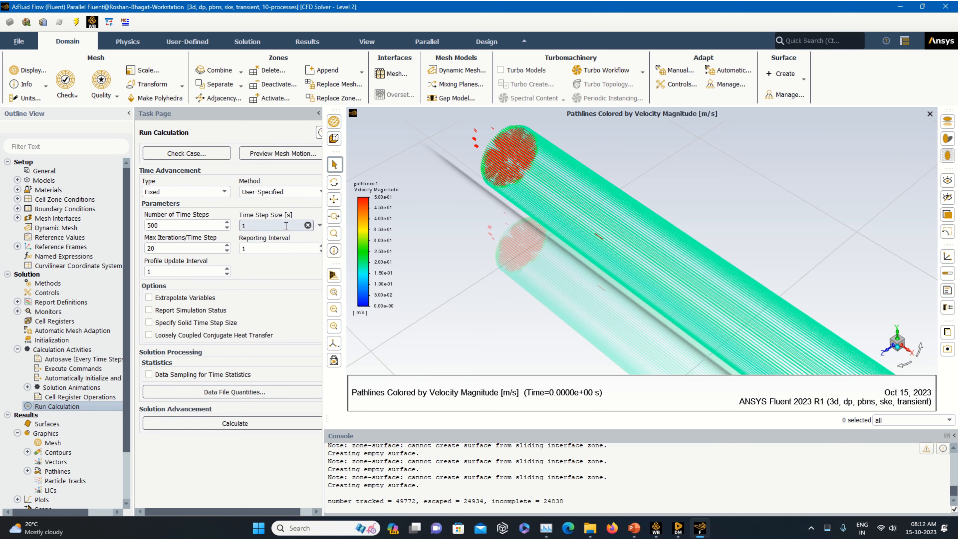
left_click(223, 421)
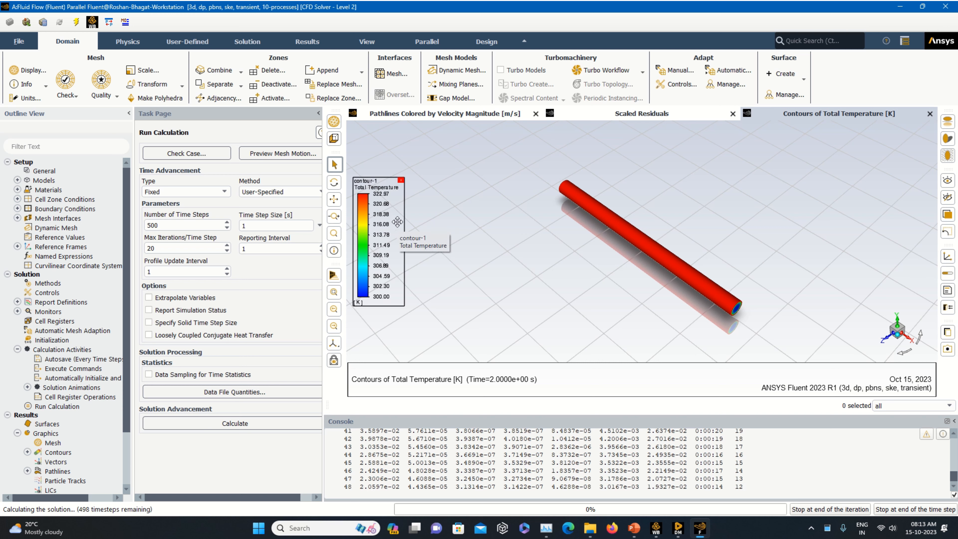
left_click(667, 115)
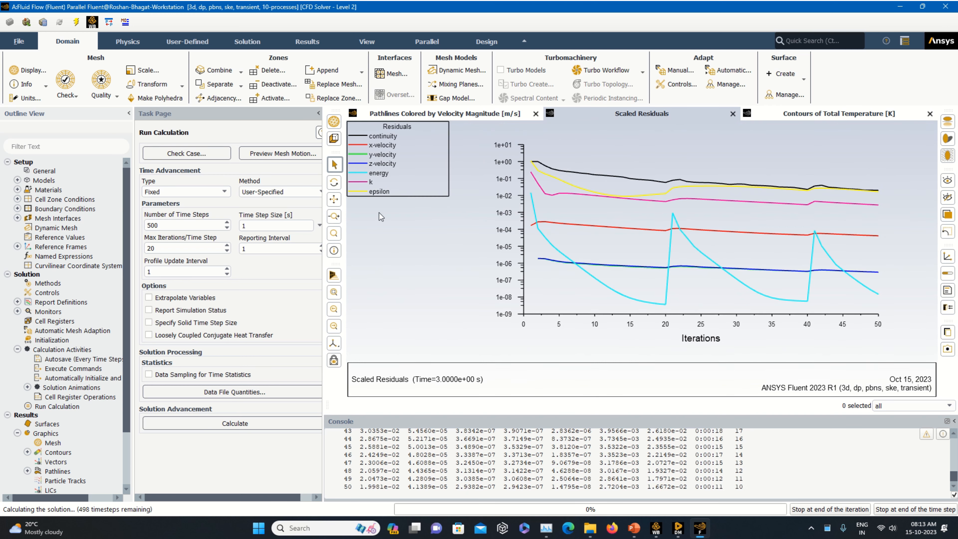
left_click(809, 116)
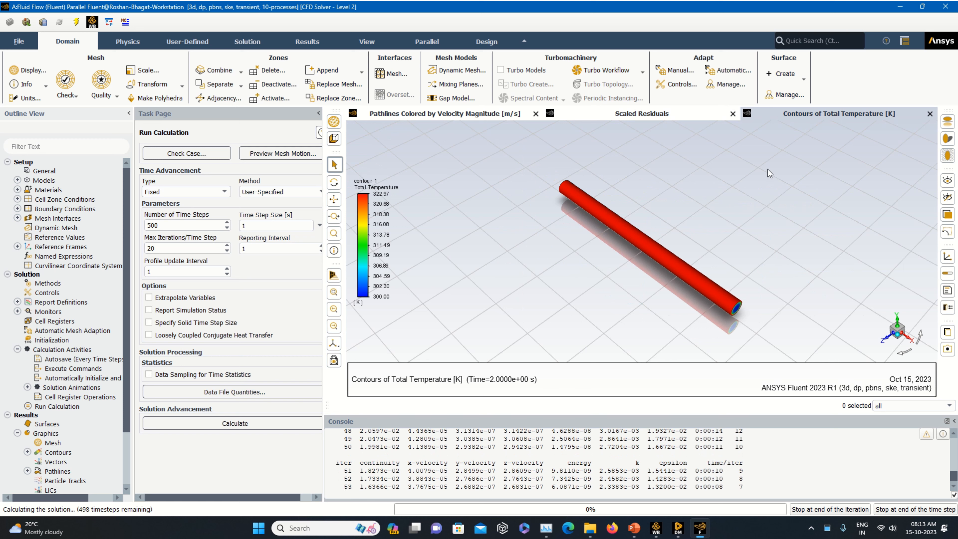
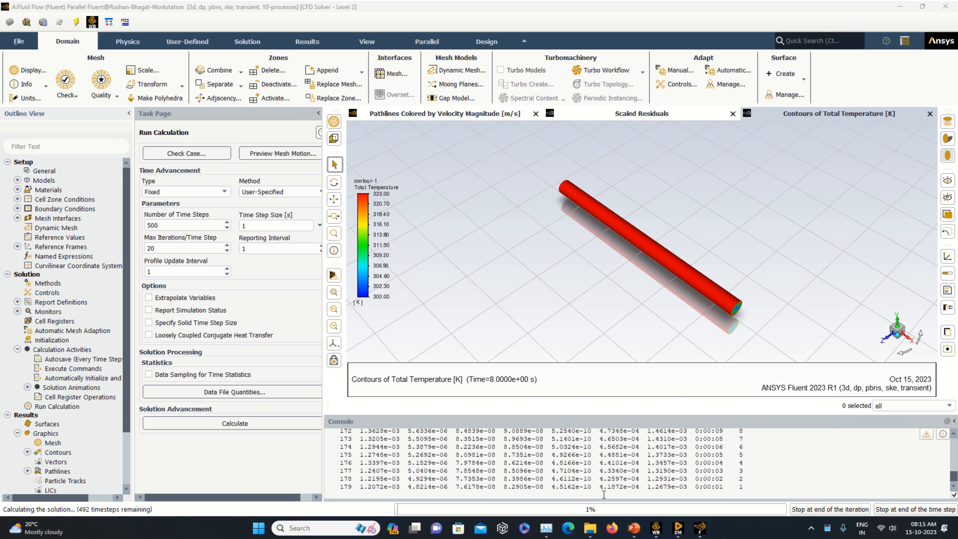
Check the CPU load in Task Manager and examine the total temperature contour at the pipe's end while the calculation runs.
left_click(543, 529)
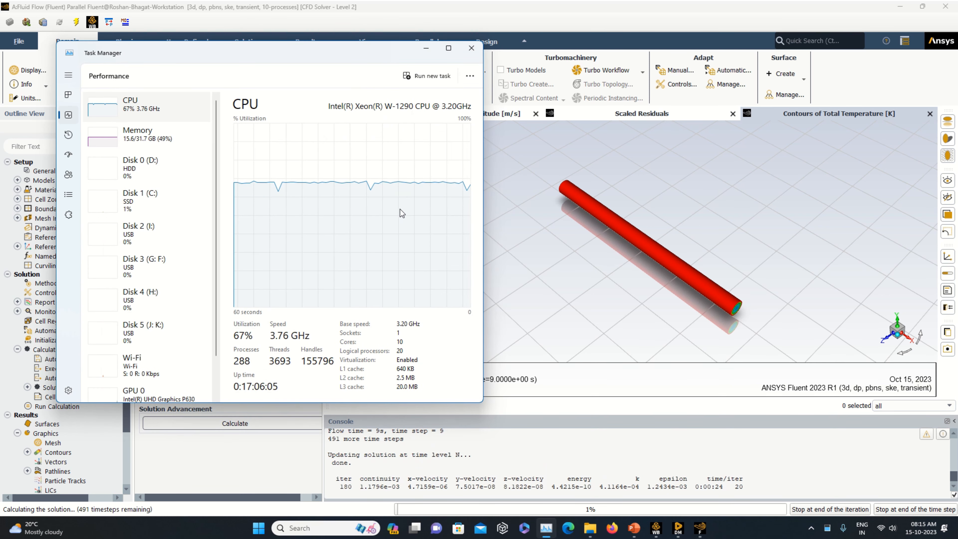
left_click(427, 48)
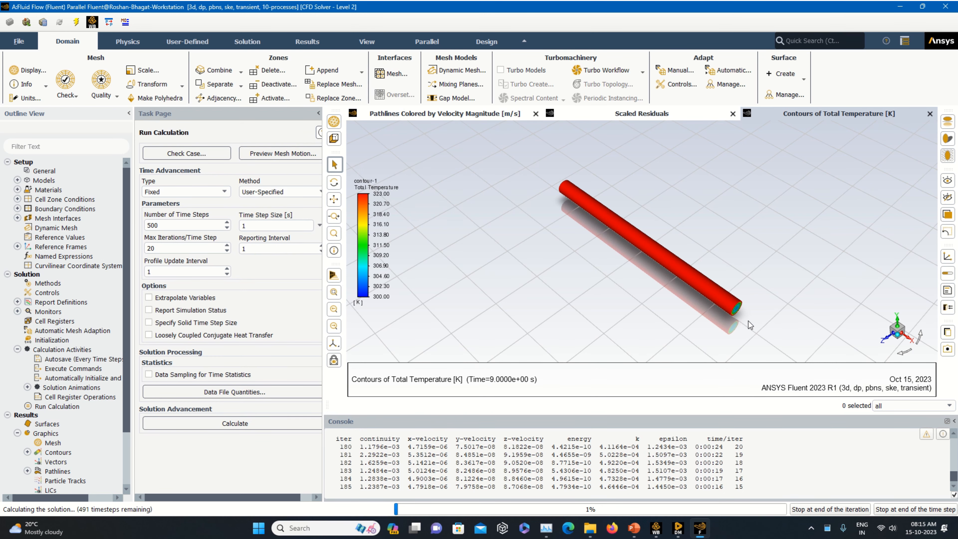
scroll(748, 320, "up", 2)
scroll(728, 327, "up", 5)
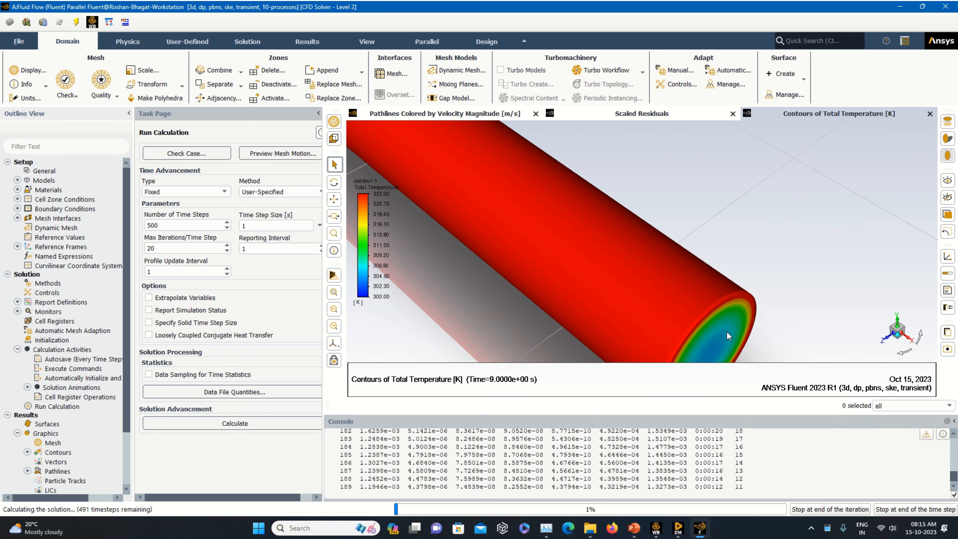
scroll(739, 328, "up", 2)
scroll(738, 327, "up", 1)
scroll(739, 327, "down", 3)
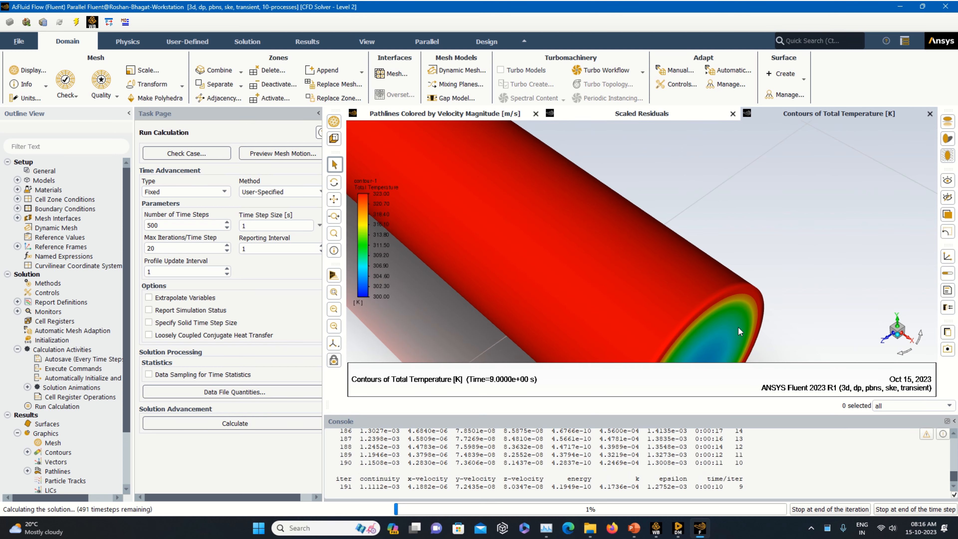
scroll(739, 326, "down", 3)
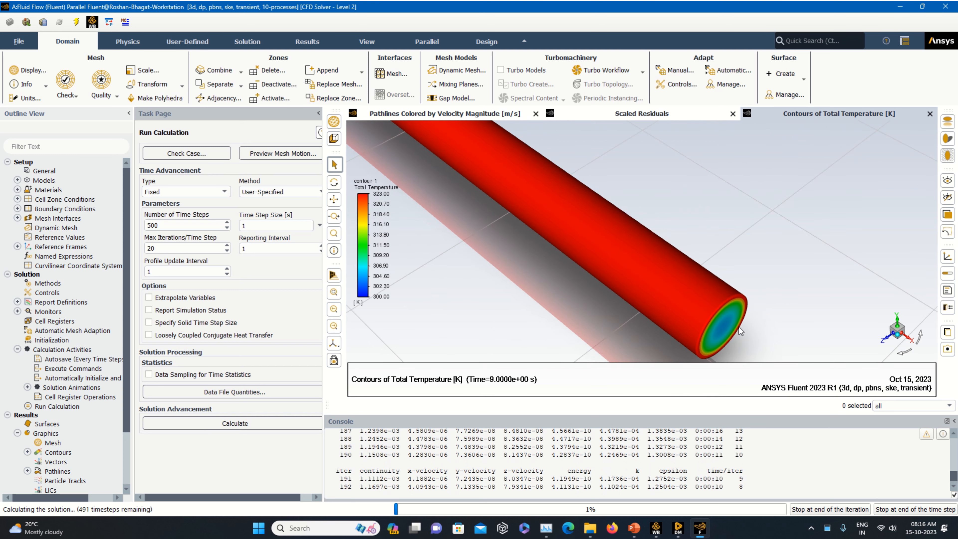
left_click(467, 114)
left_click(880, 114)
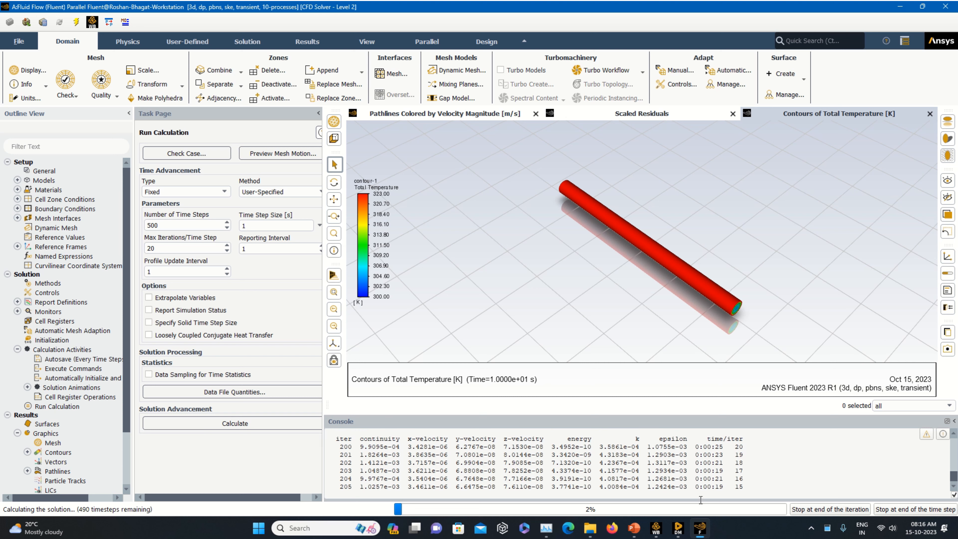
Switch to Workbench to check the Fluid Flow (Fluent) system's status, then return to the running calculation in Fluent.
mouse_move(663, 536)
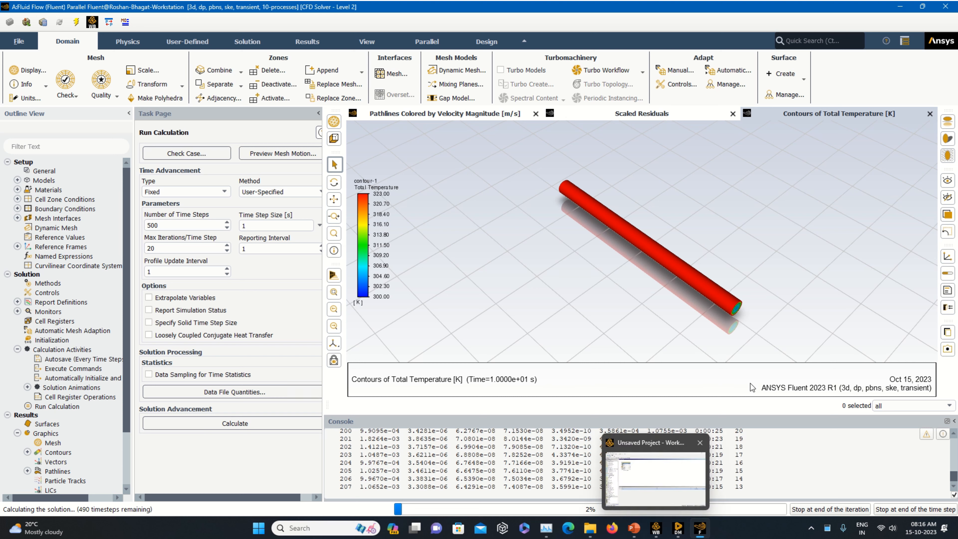
left_click(656, 528)
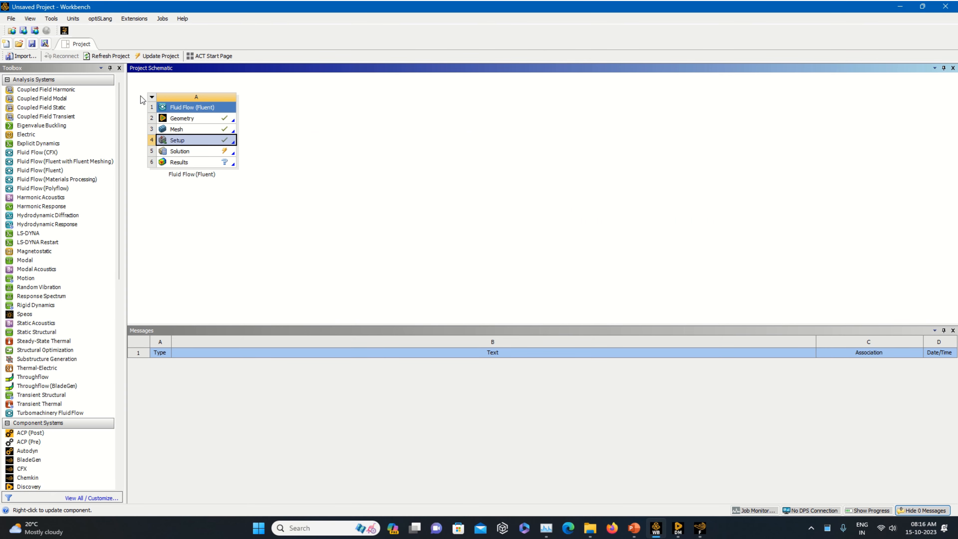
left_click(702, 529)
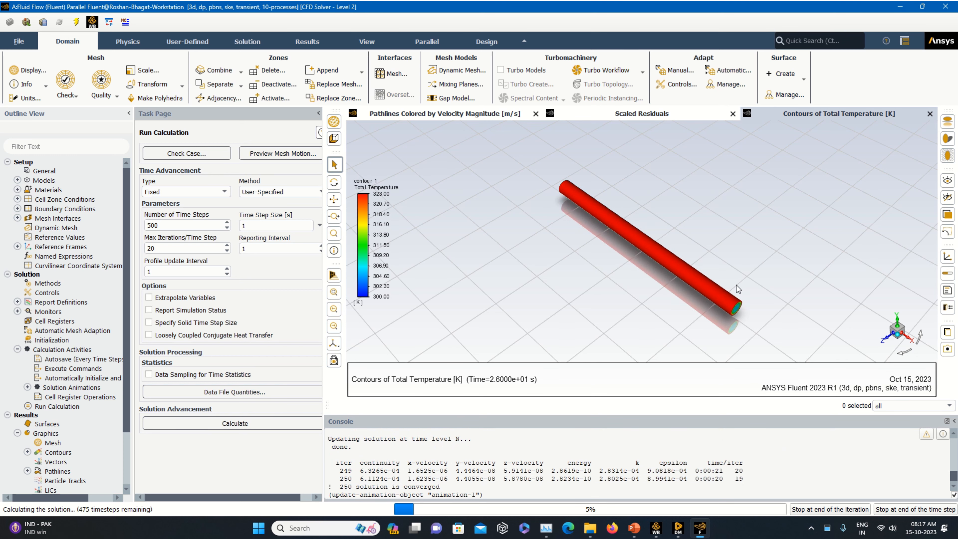
mouse_move(430, 5)
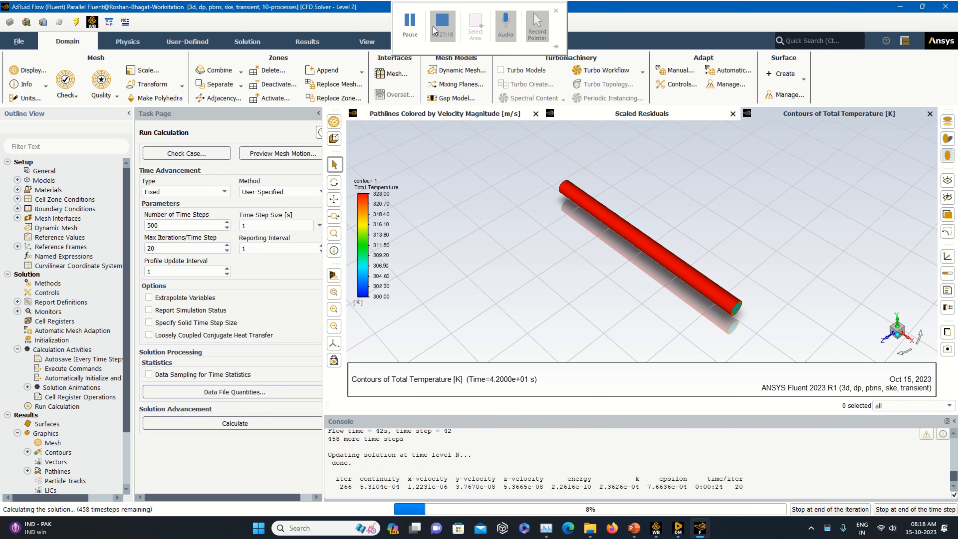
left_click(434, 30)
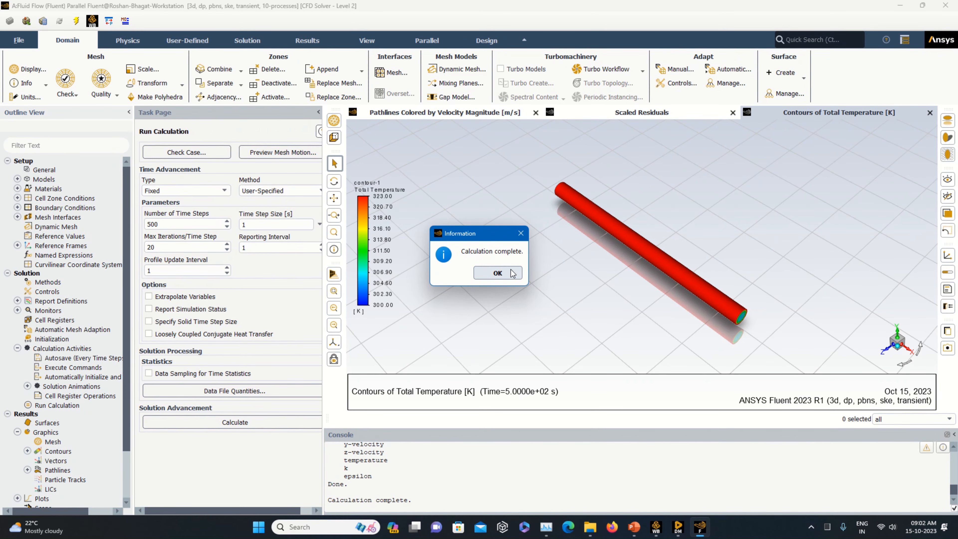
Dismiss the calculation completion notice and check the Solution and Results cells of the fluid flow system in Workbench.
left_click(513, 273)
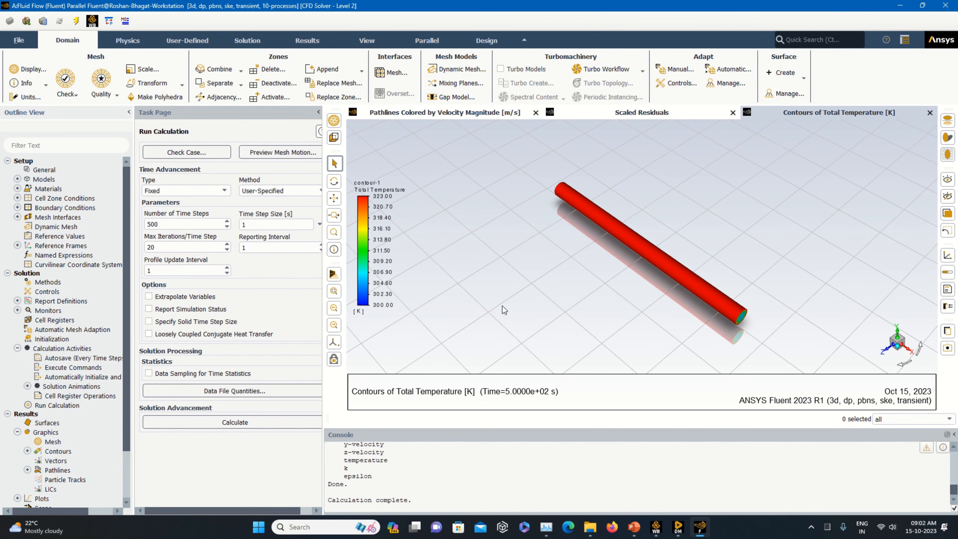
left_click(656, 526)
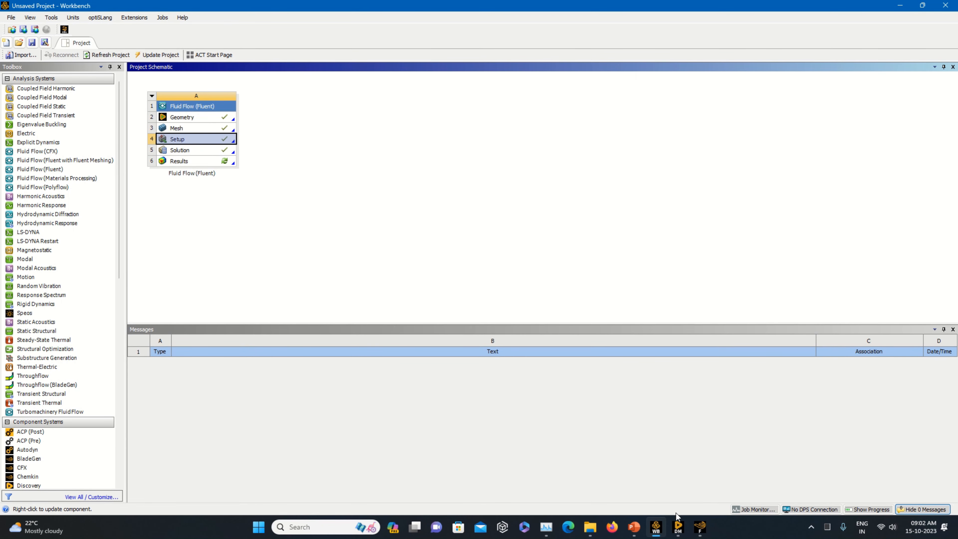
left_click(663, 530)
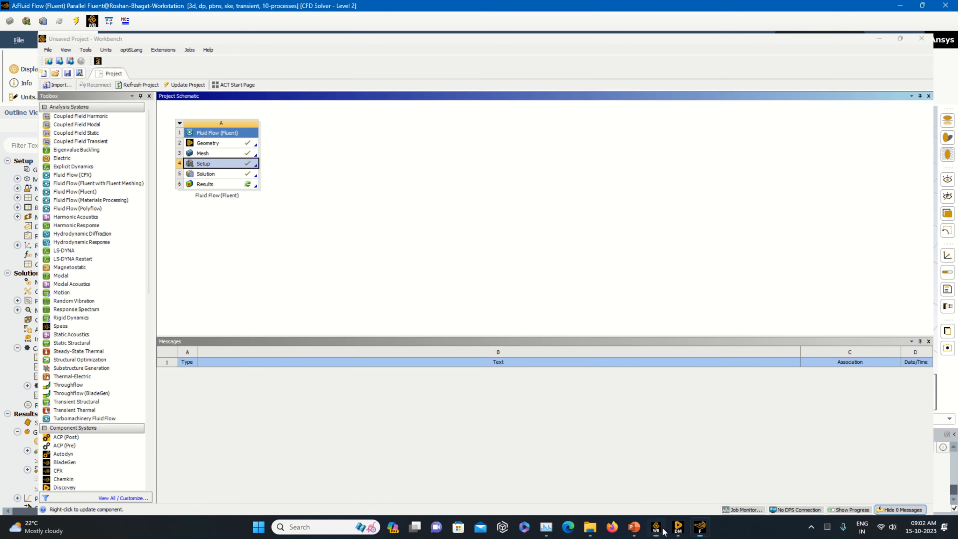
Switch to Workbench, start saving the project and browse to the Ansys Work folder on the D: drive.
left_click(662, 530)
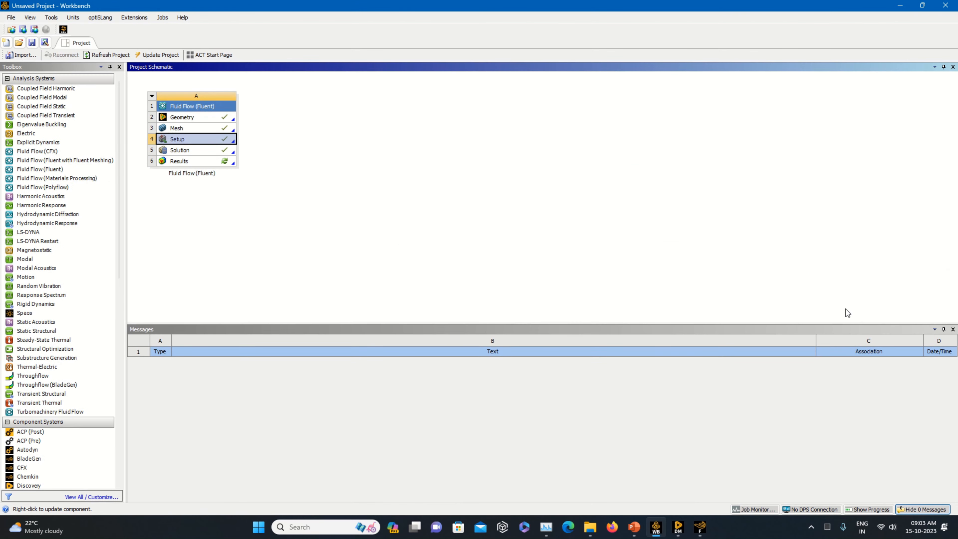
left_click(31, 43)
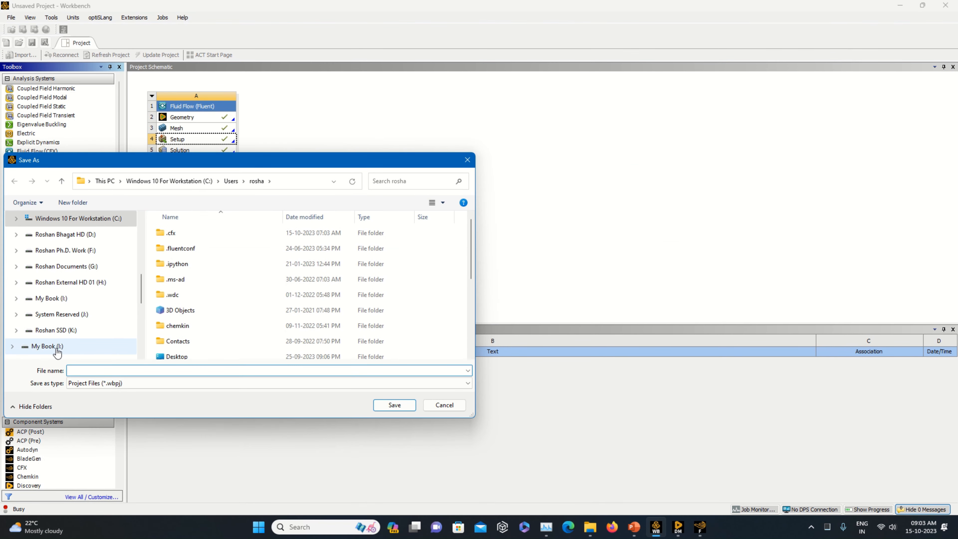
left_click(57, 351)
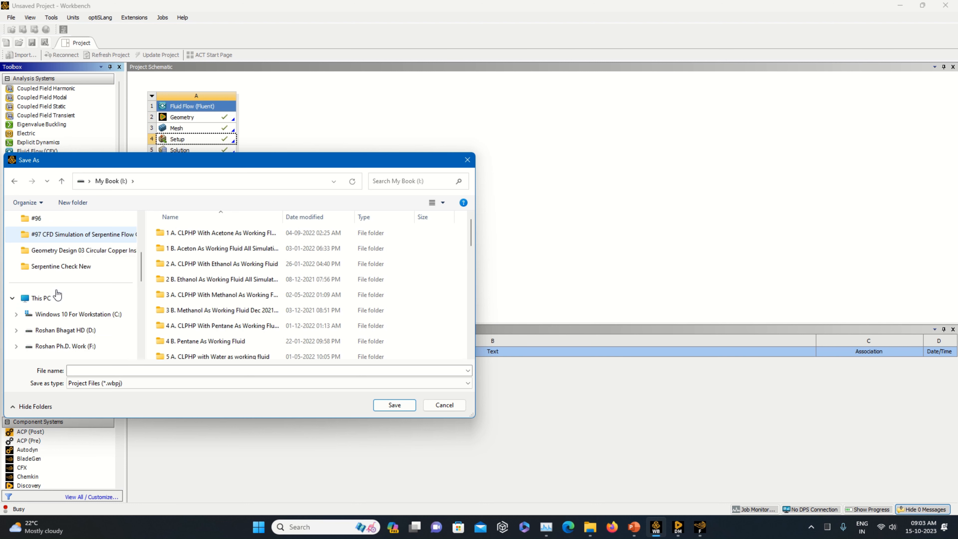
scroll(57, 294, "down", 1)
left_click(45, 250)
left_click(348, 246)
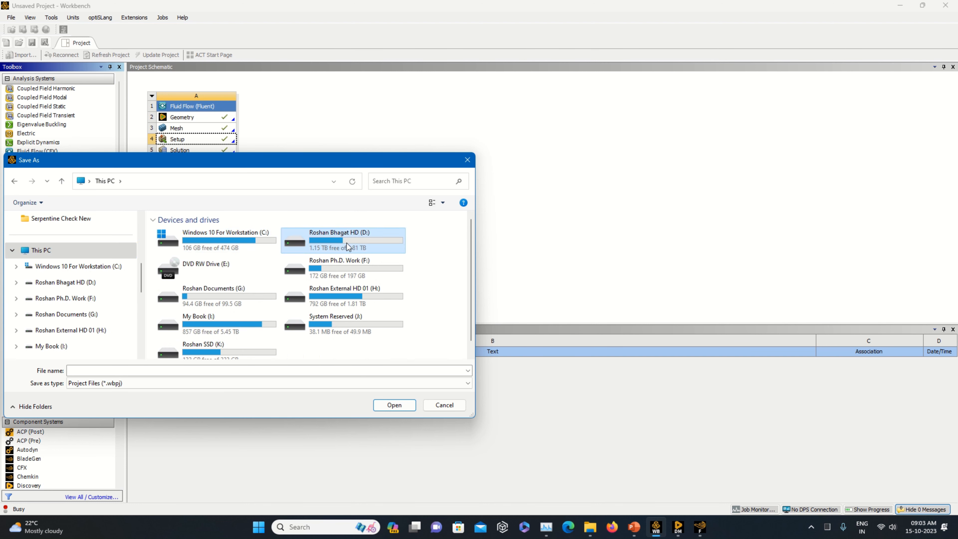
double_click(348, 246)
double_click(193, 241)
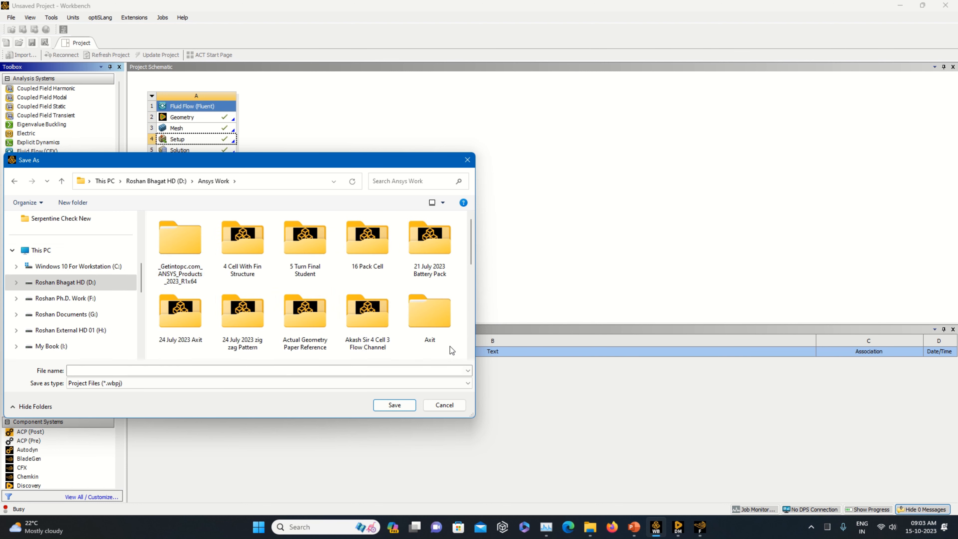
Create a folder named Fluid Flow Heat Transfer inside Ansys Work and open it as the save location.
right_click(443, 352)
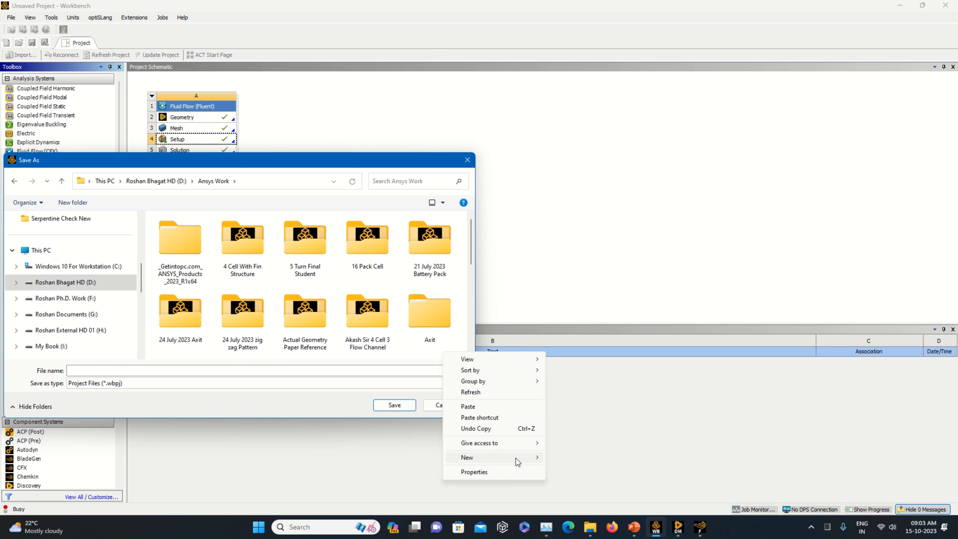
mouse_move(516, 458)
left_click(581, 311)
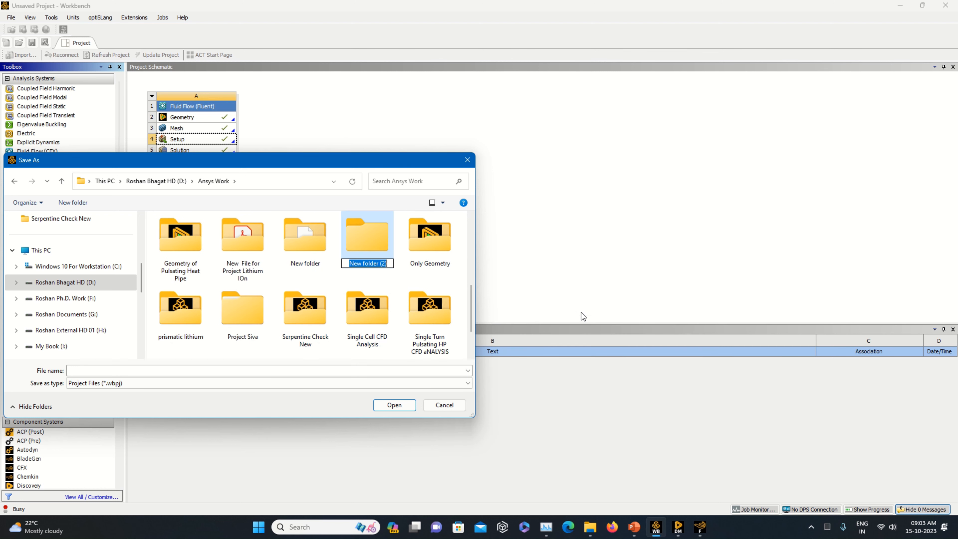
type("F")
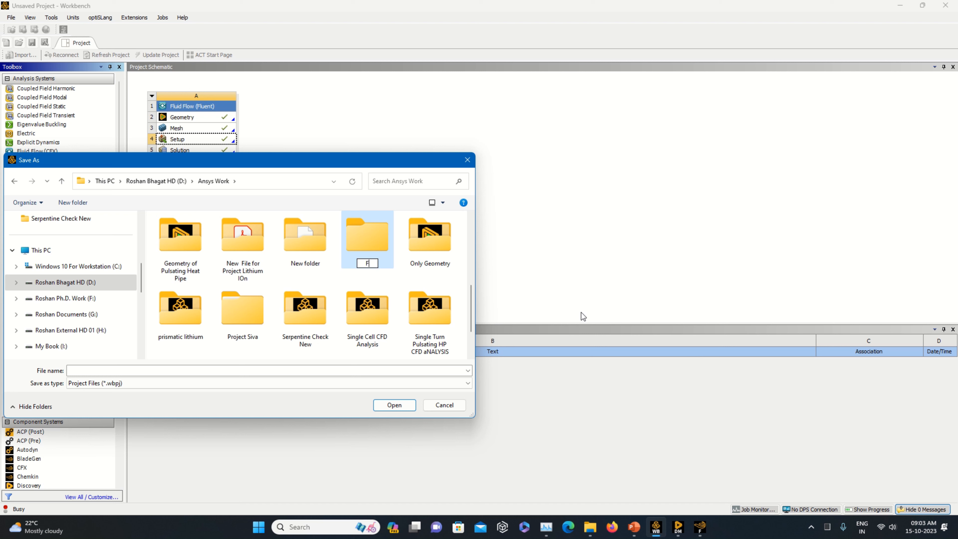
type("luid Flow Heat Trans")
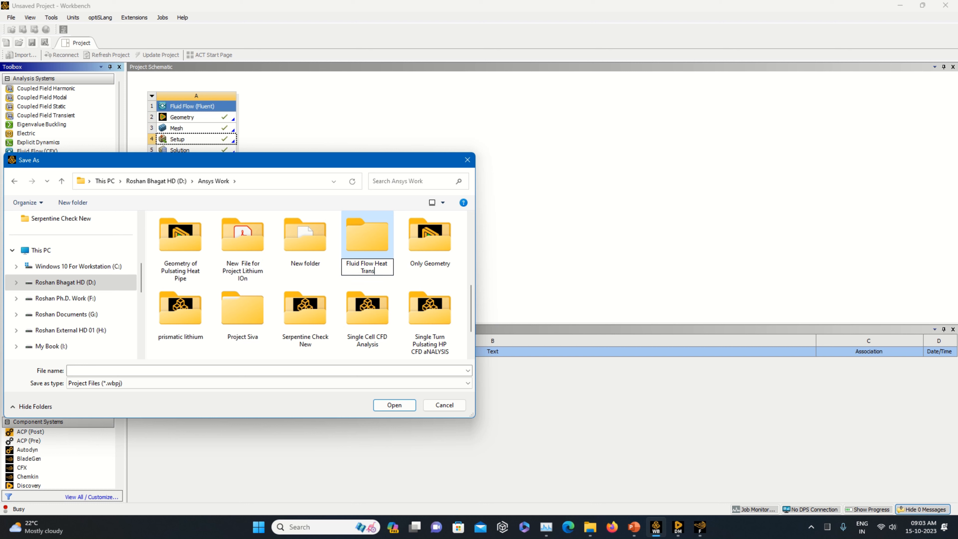
type("fer")
left_click(403, 408)
left_click(395, 405)
Save the Workbench project as "heat transfer in 3d" in the Fluid Flow Heat Transfer folder.
left_click(385, 372)
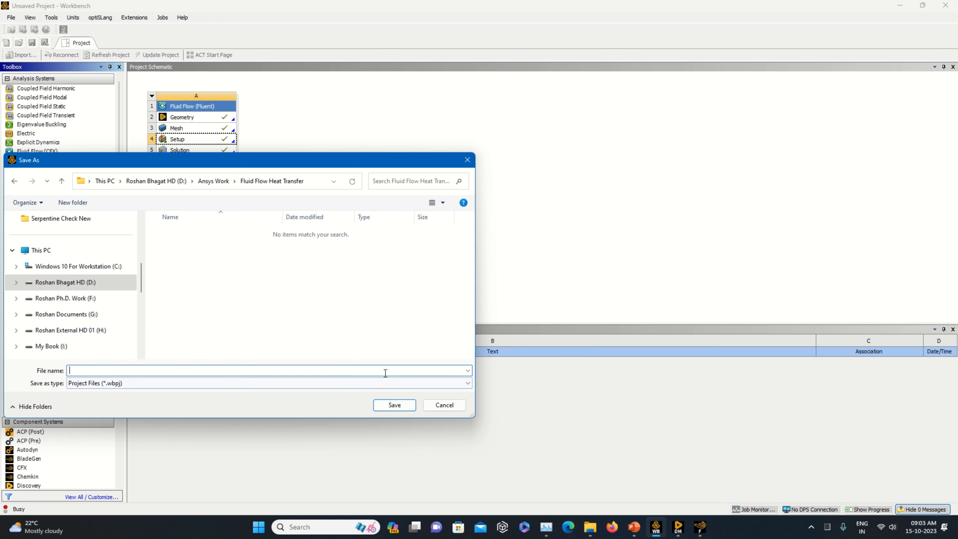
type("heat")
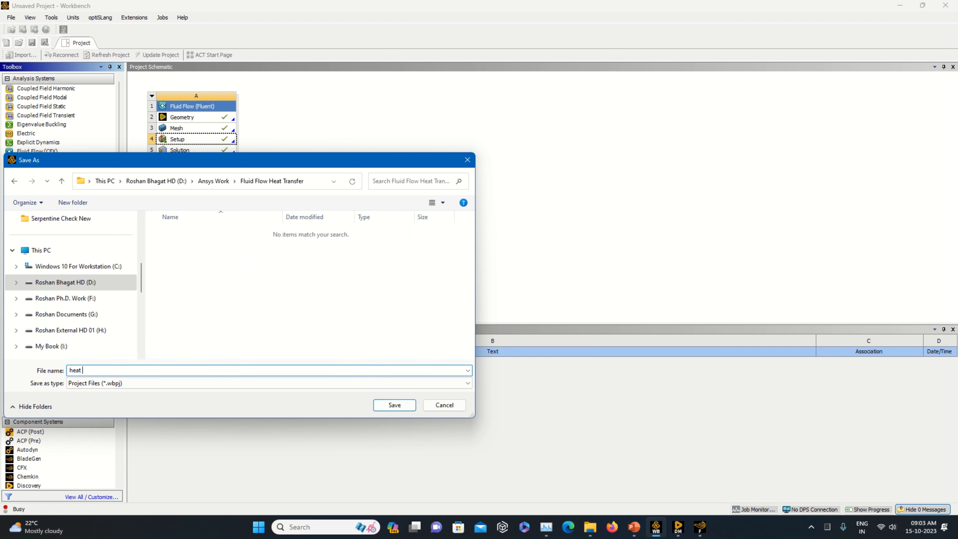
type(" transfer in 3d")
left_click(401, 405)
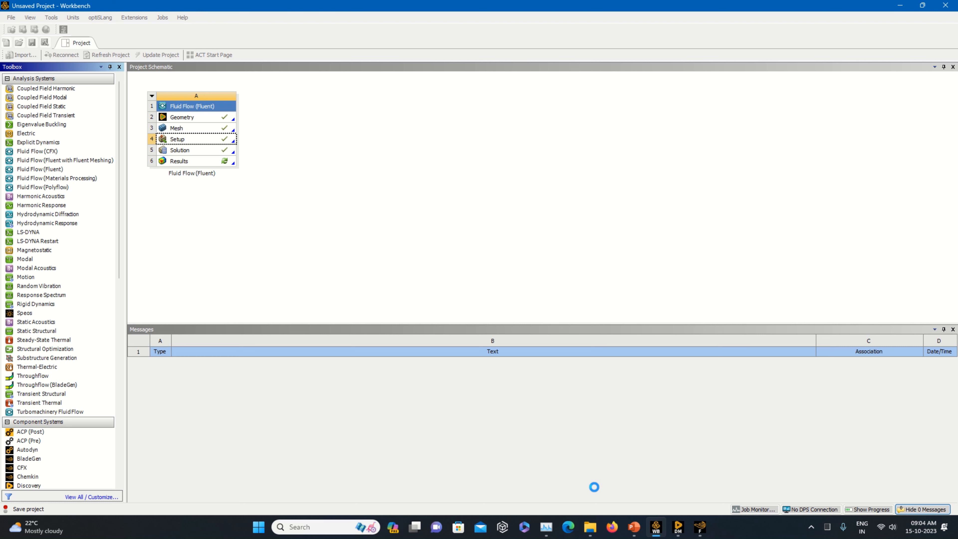
Switch to File Explorer and view the contents of the Ansys Work folder on the D: drive.
left_click(590, 527)
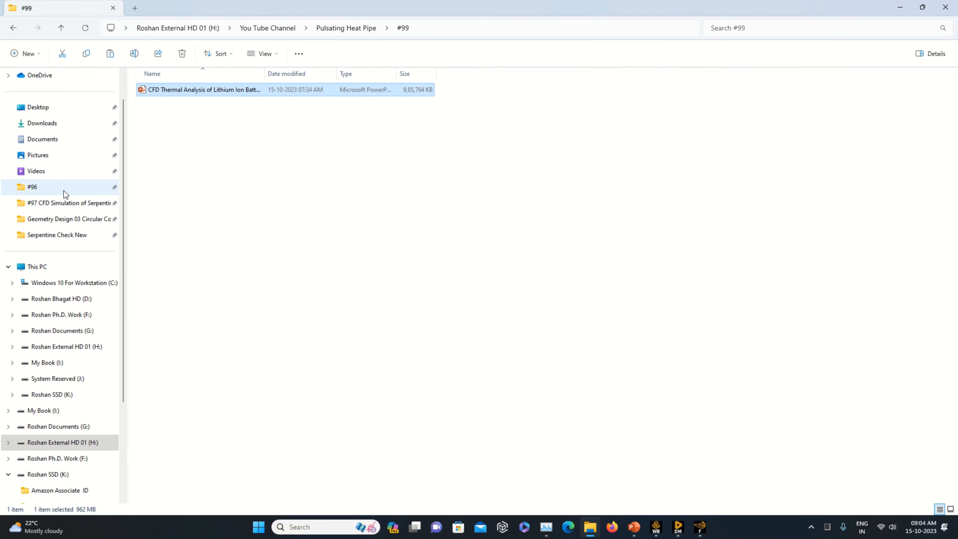
left_click(39, 267)
double_click(341, 99)
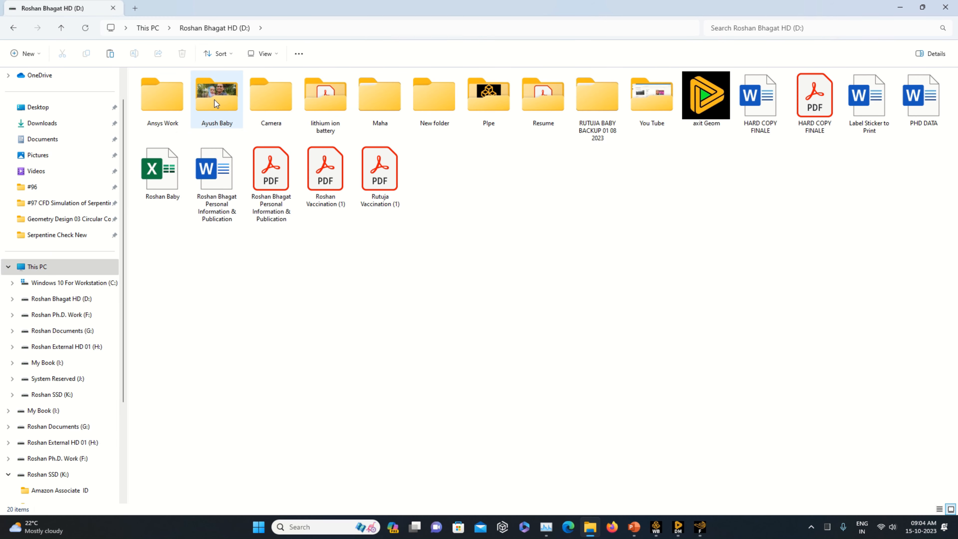
double_click(169, 108)
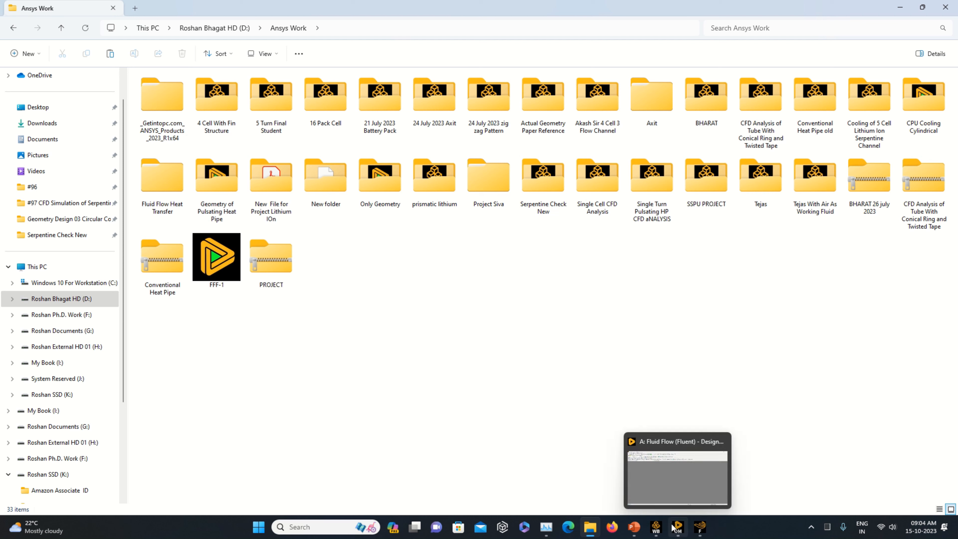
Check Fluent, the Workbench save status and the CPU load in Task Manager while the project is being saved.
left_click(700, 527)
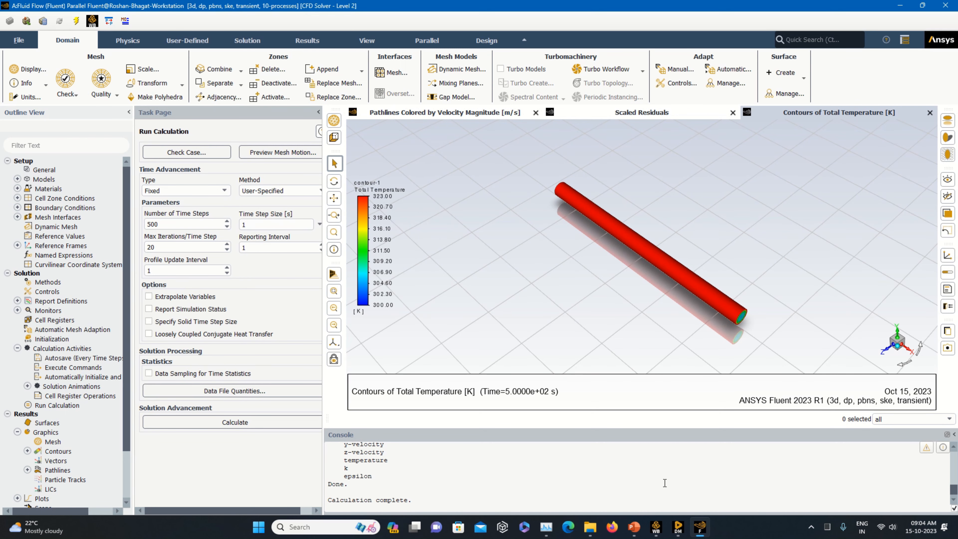
left_click(657, 528)
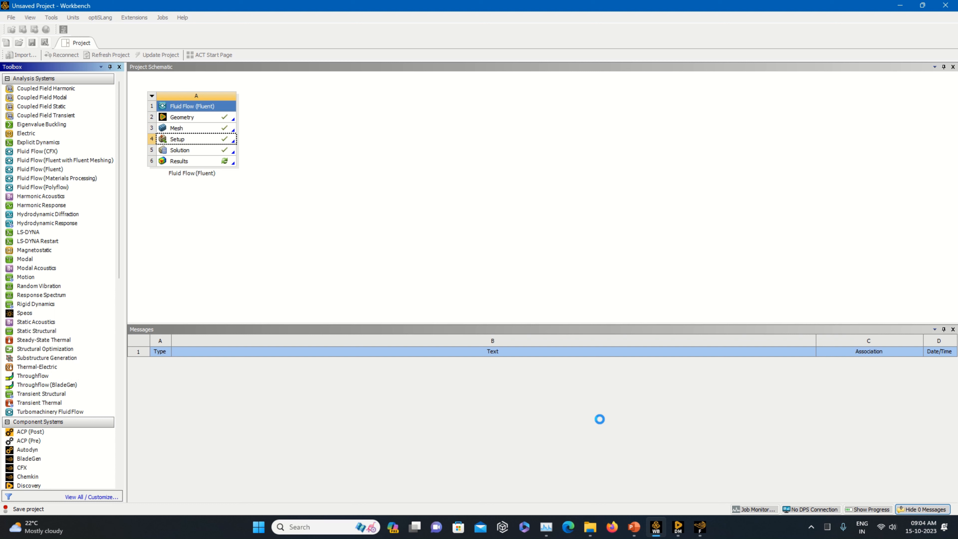
left_click(547, 527)
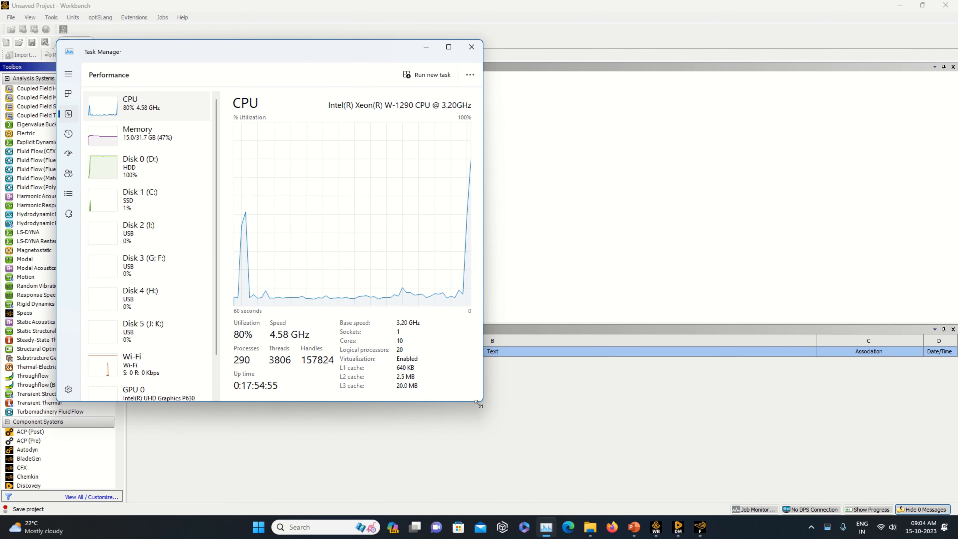
left_click(426, 47)
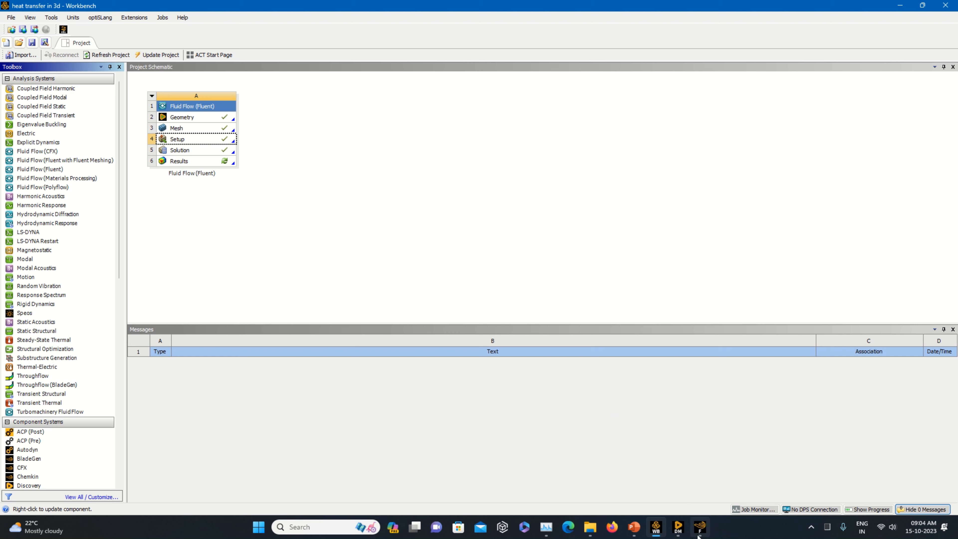
Close Fluent and open the Results cell of the fluid flow system in CFD-Post.
left_click(699, 527)
left_click(19, 40)
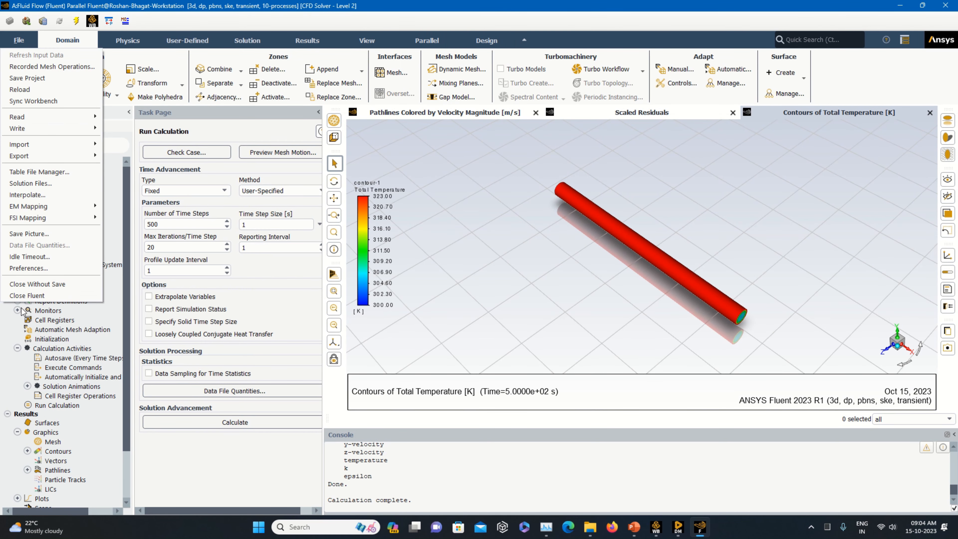
left_click(27, 296)
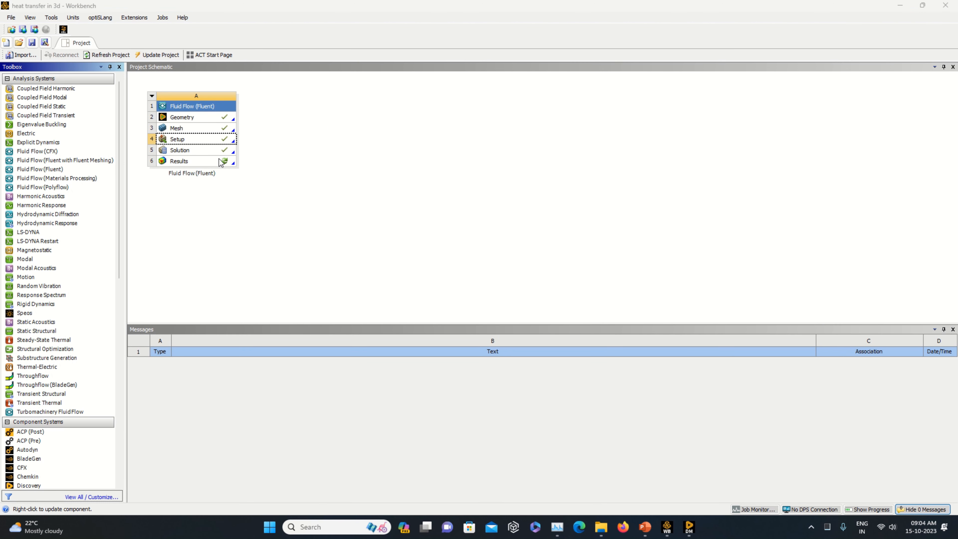
right_click(220, 159)
left_click(248, 164)
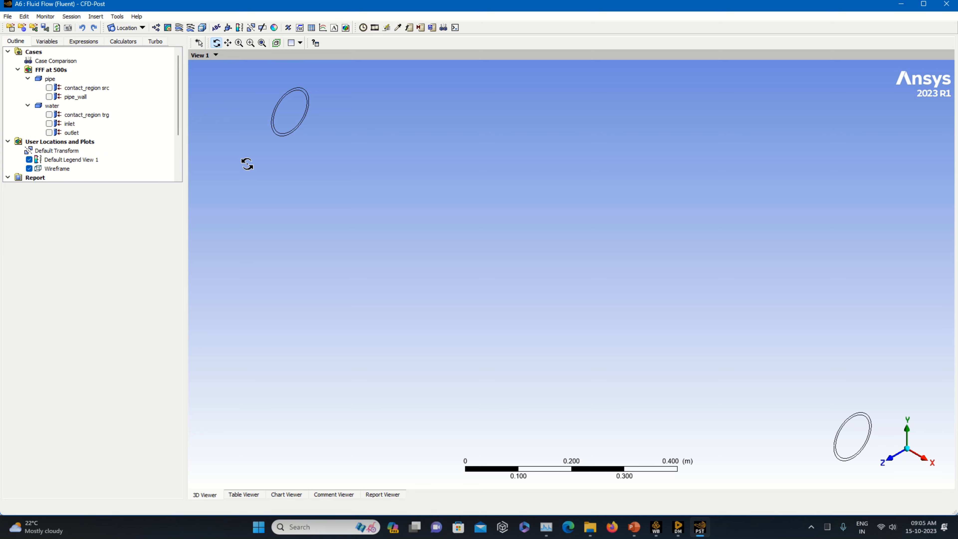
Display the pipe_wall boundary and set its transparency to 0.9.
left_click(49, 97)
double_click(70, 97)
left_click(44, 201)
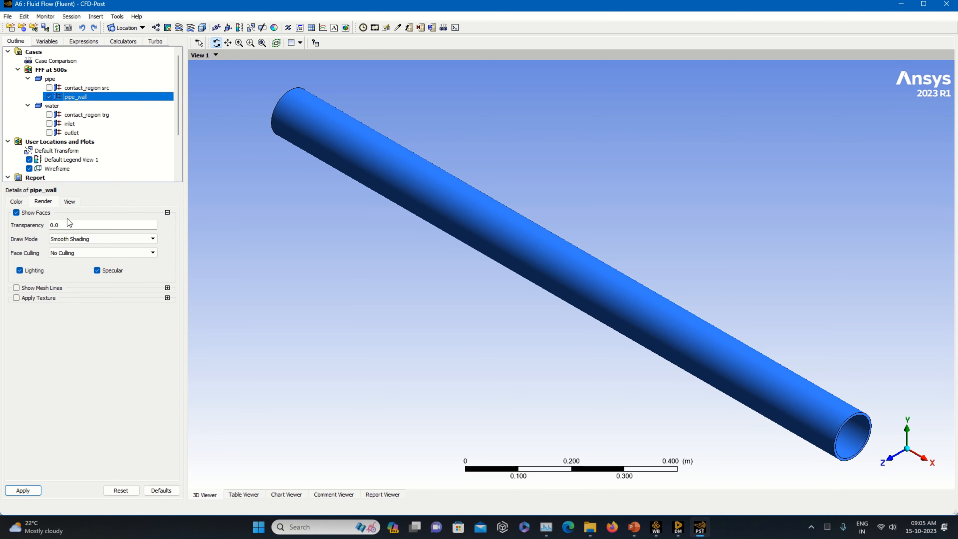
left_click(70, 225)
type("0.9")
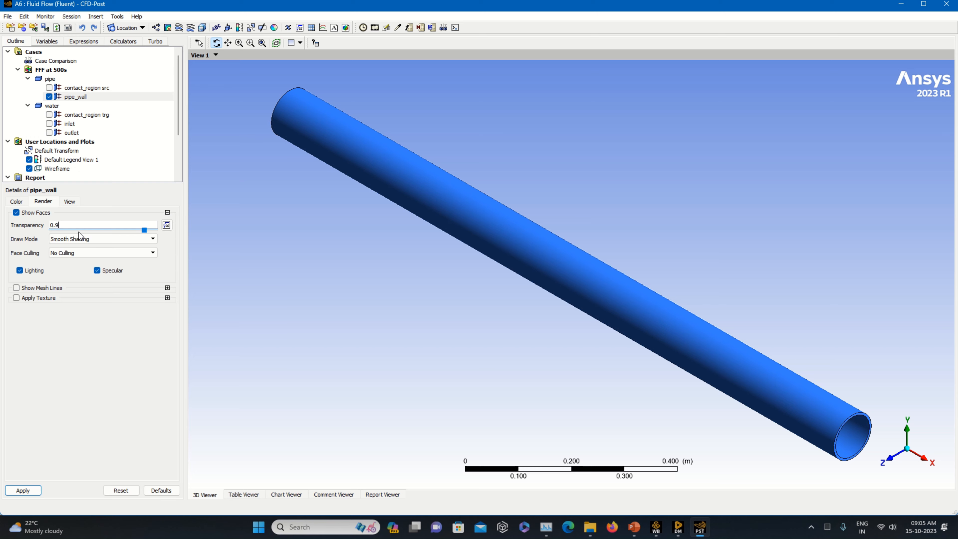
left_click(27, 490)
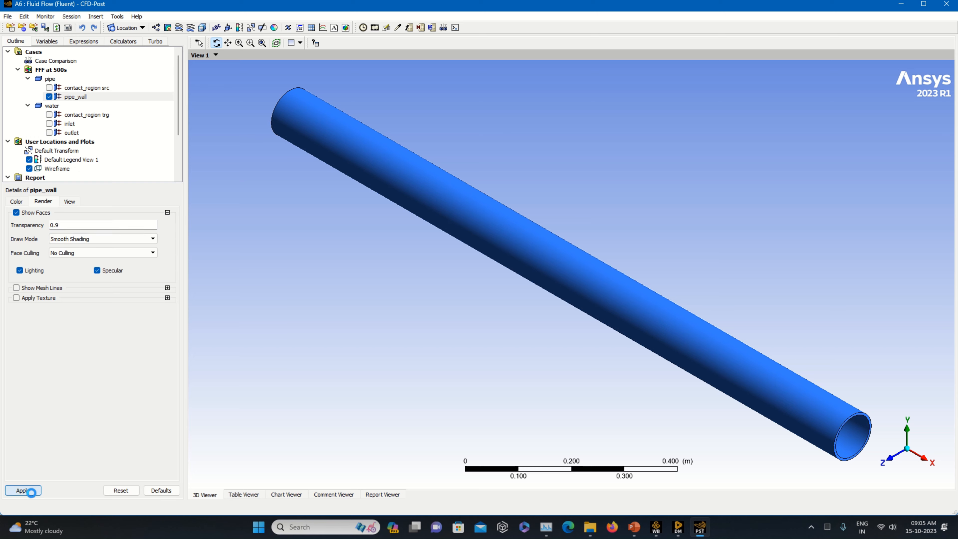
Display the water inlet boundary and set its transparency to 0.9.
left_click(50, 125)
left_click(68, 126)
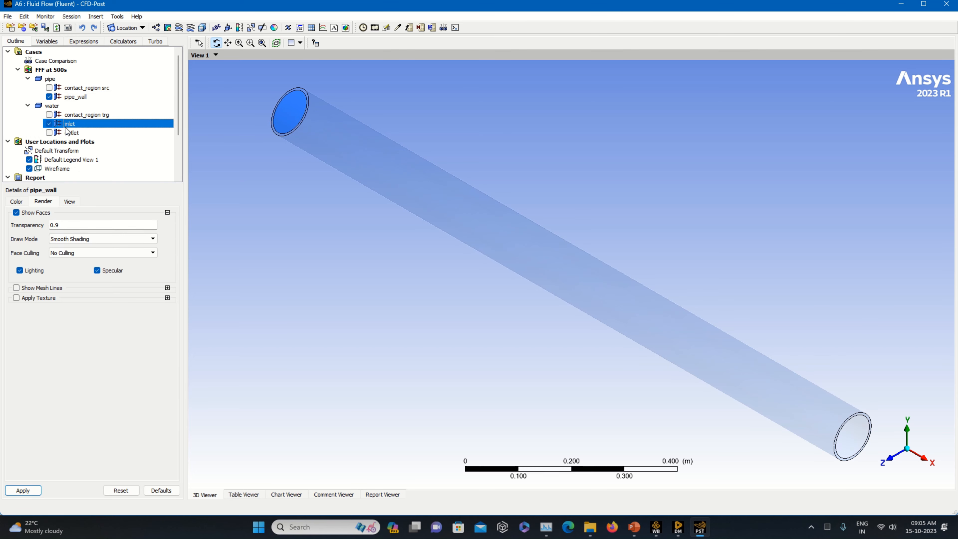
left_click(69, 225)
type("0.9")
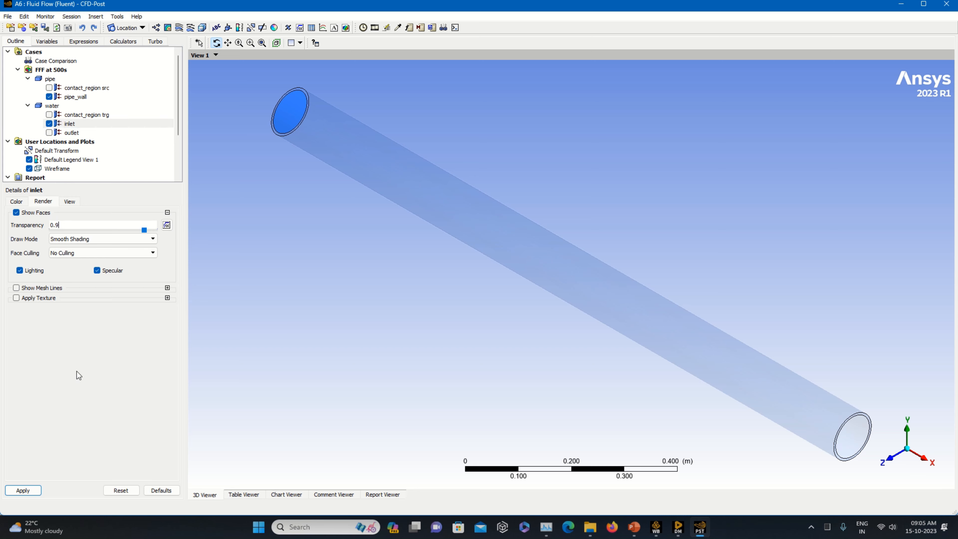
left_click(17, 492)
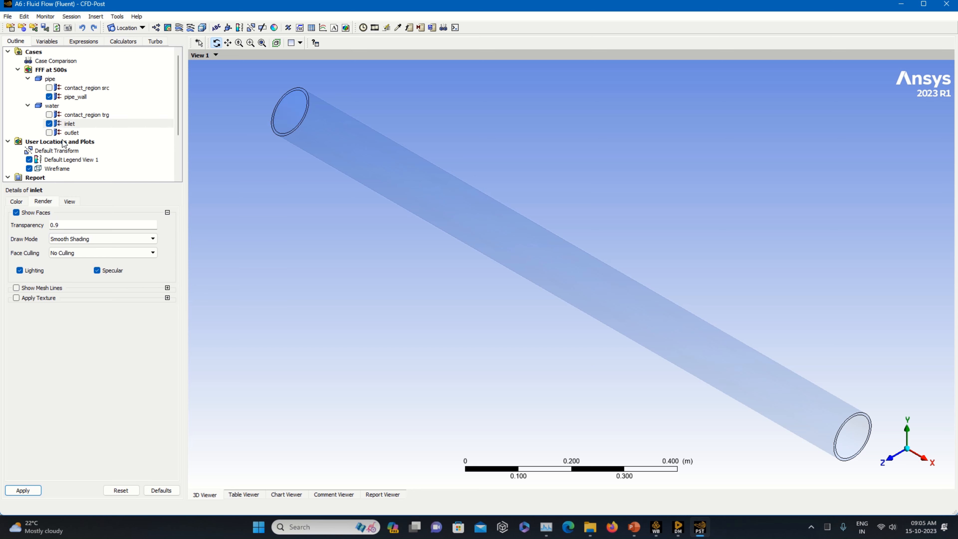
Display the water outlet boundary and set its transparency to 0.9.
left_click(49, 133)
left_click(70, 133)
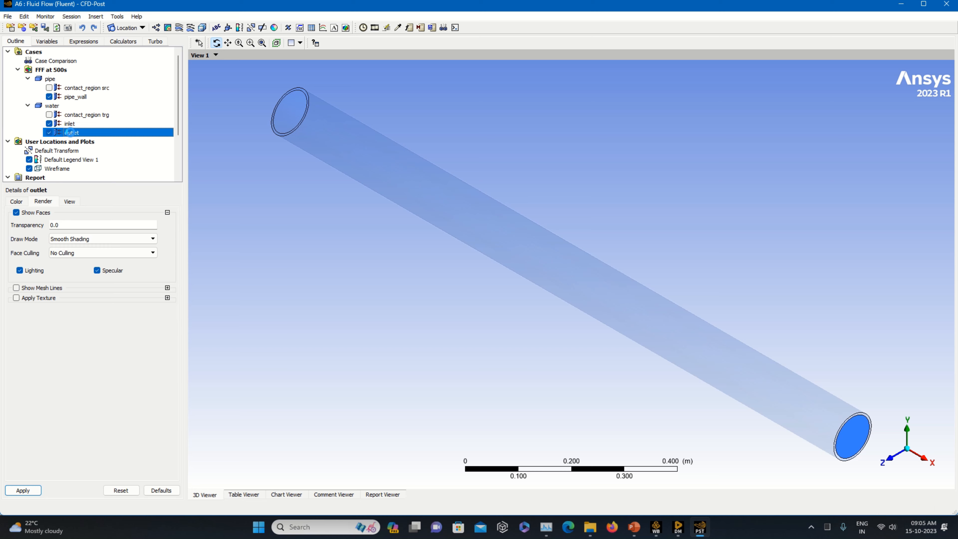
double_click(56, 226)
type(".9")
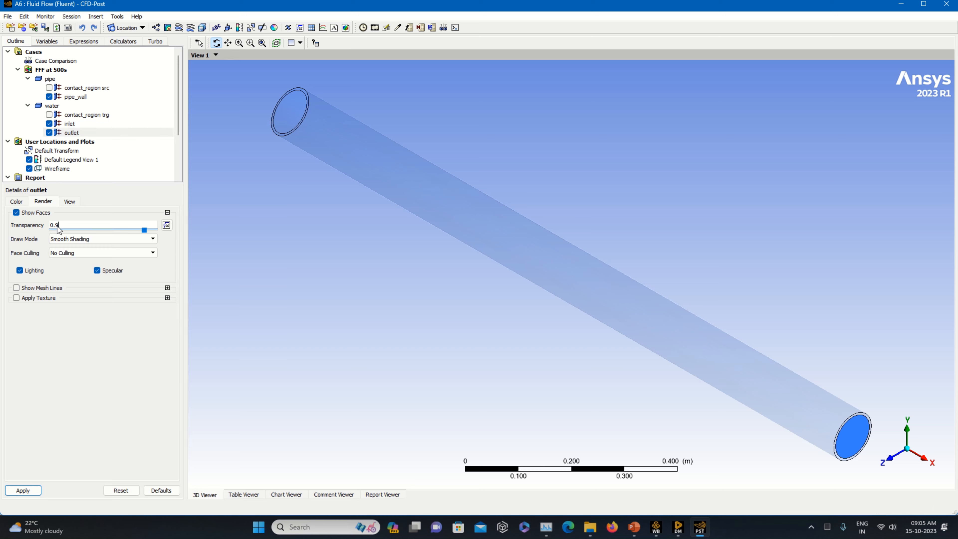
left_click(23, 490)
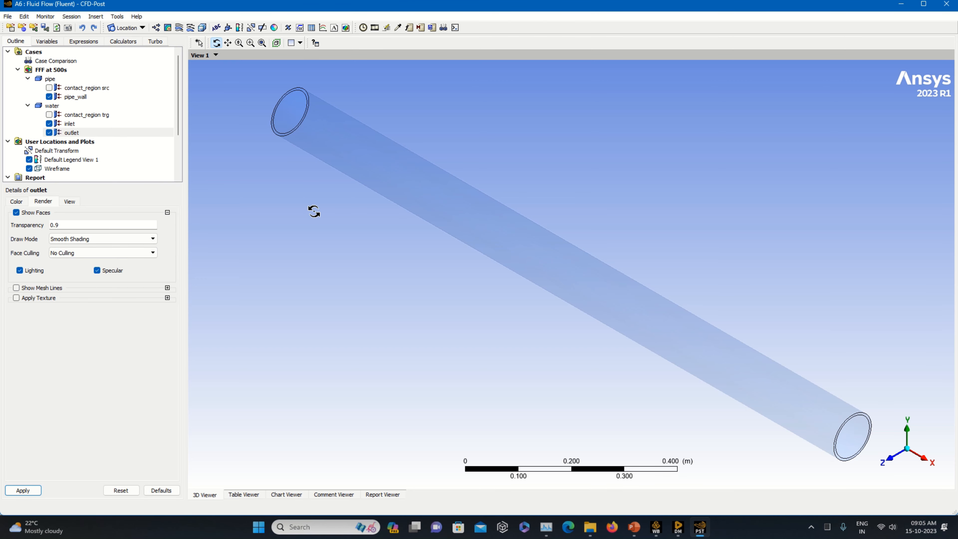
Insert a 3D streamline of velocity over all domains and choose the location it starts from.
left_click(181, 28)
left_click(206, 68)
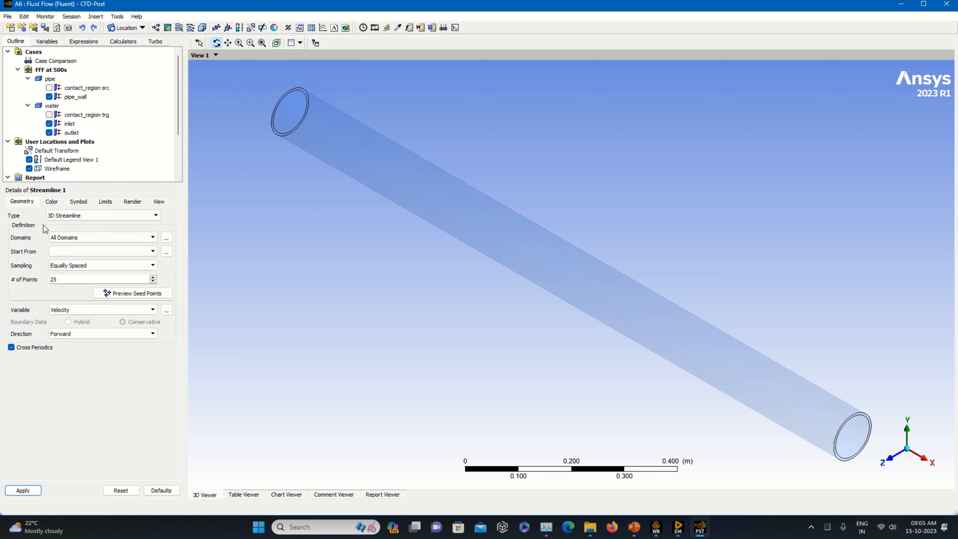
left_click(64, 237)
left_click(64, 246)
left_click(68, 251)
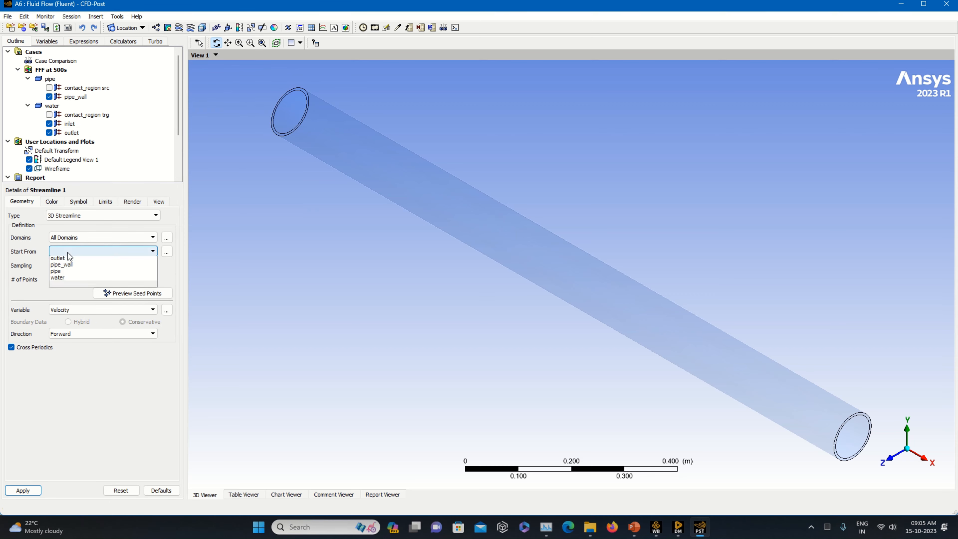
scroll(68, 261, "up", 2)
left_click(68, 274)
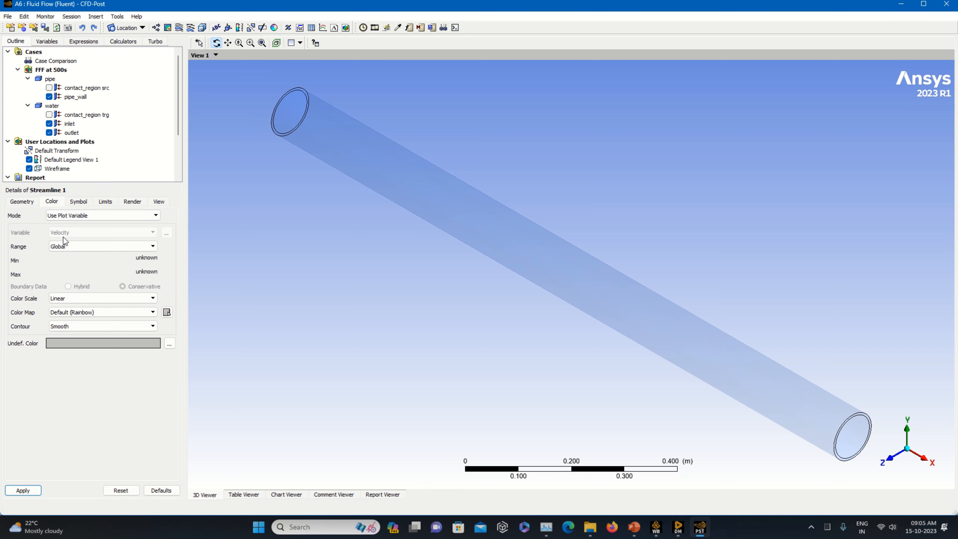
Color the streamline by the Temperature variable, set its number of points to 50, and apply the plot.
left_click(65, 246)
left_click(65, 216)
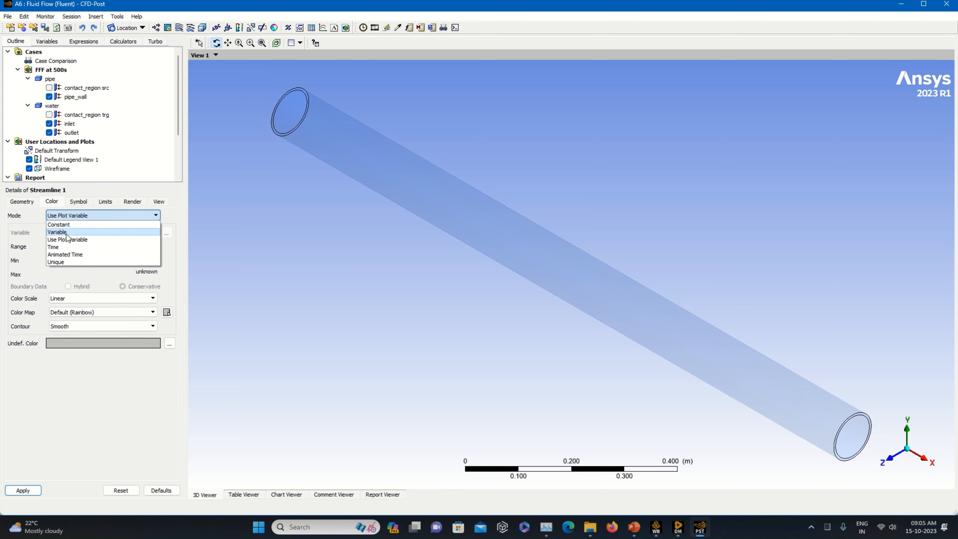
left_click(66, 233)
left_click(68, 232)
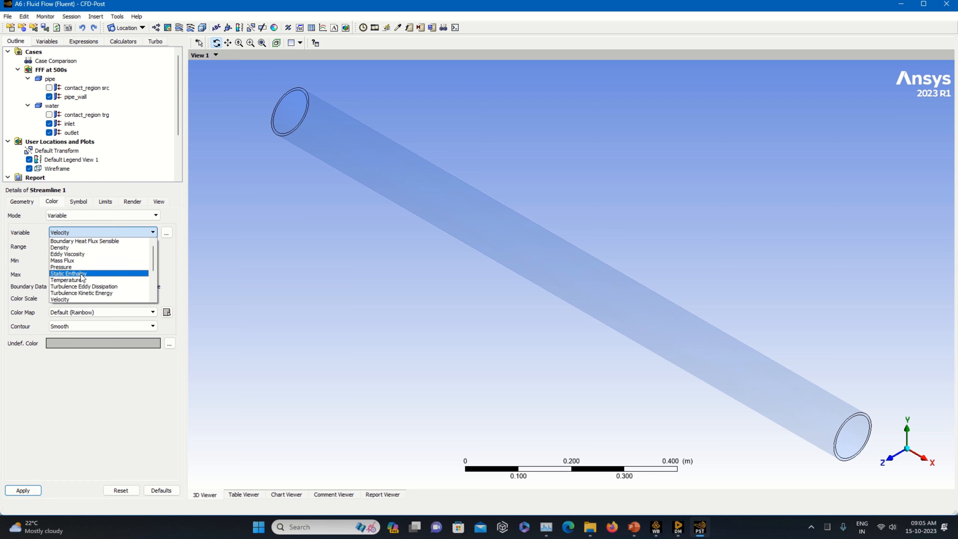
left_click(81, 280)
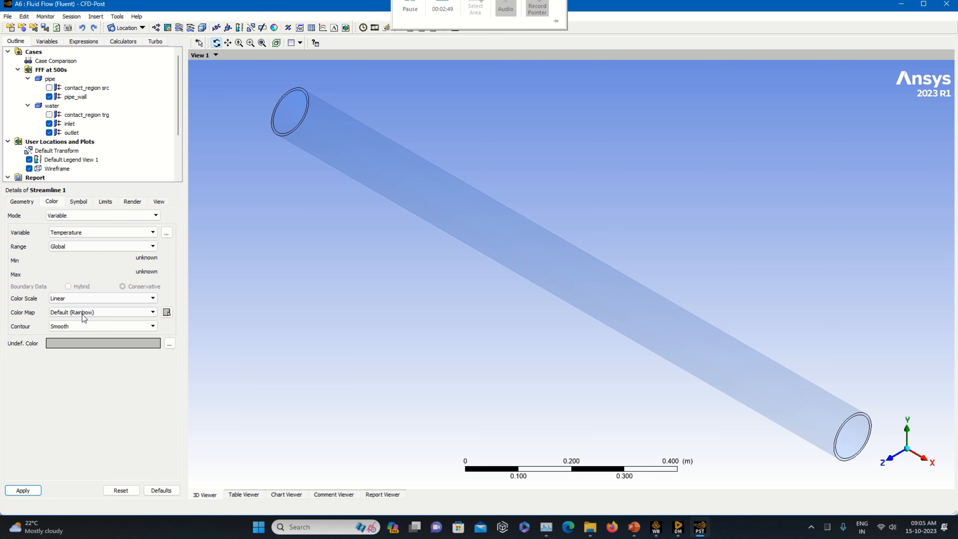
left_click(21, 201)
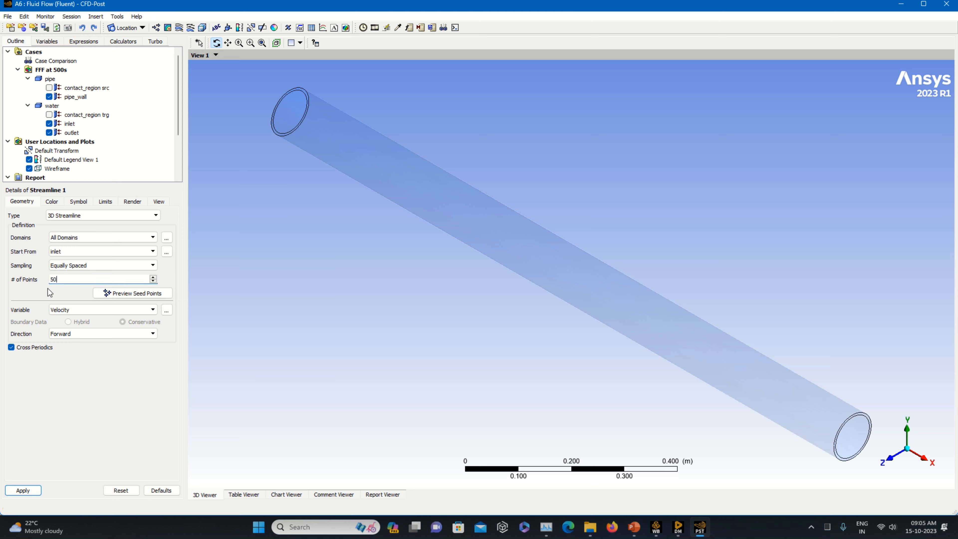
left_click(30, 490)
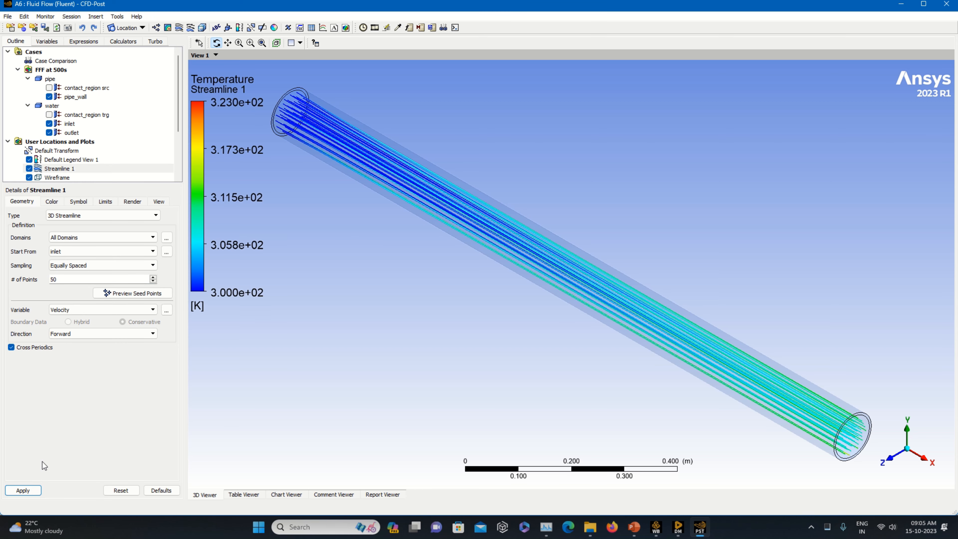
Change the default legend's number format to Fixed and its value ticks to 11, and apply.
left_click(77, 160)
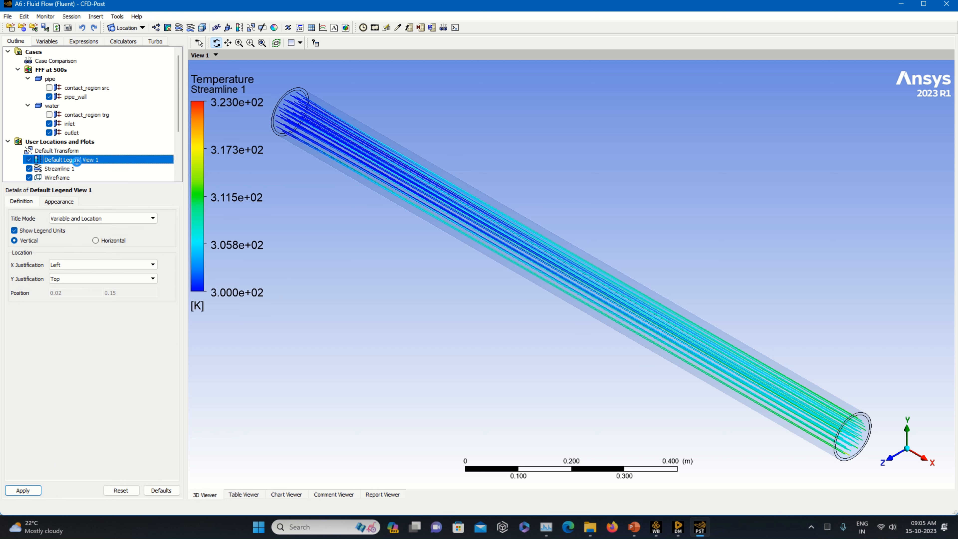
left_click(93, 221)
left_click(93, 221)
left_click(49, 199)
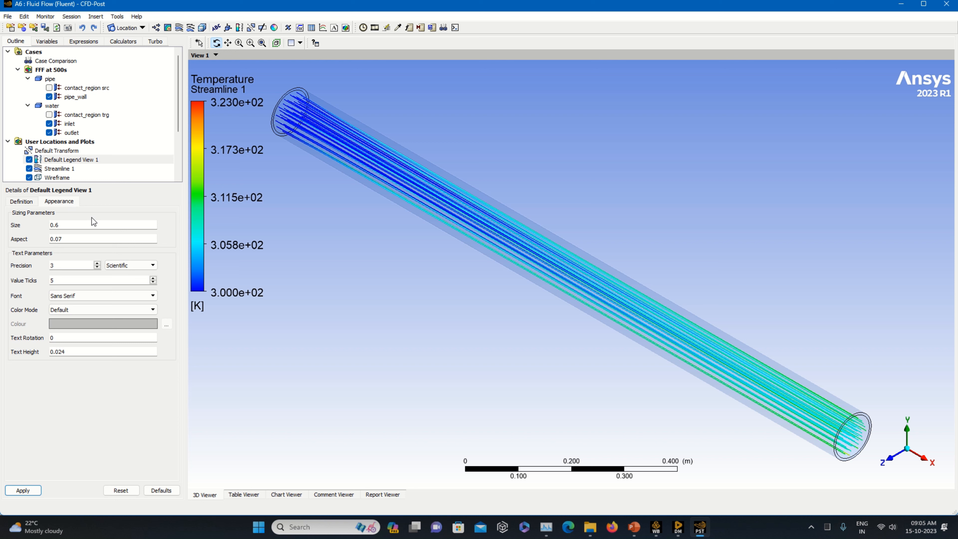
left_click(130, 265)
left_click(125, 279)
left_click(19, 490)
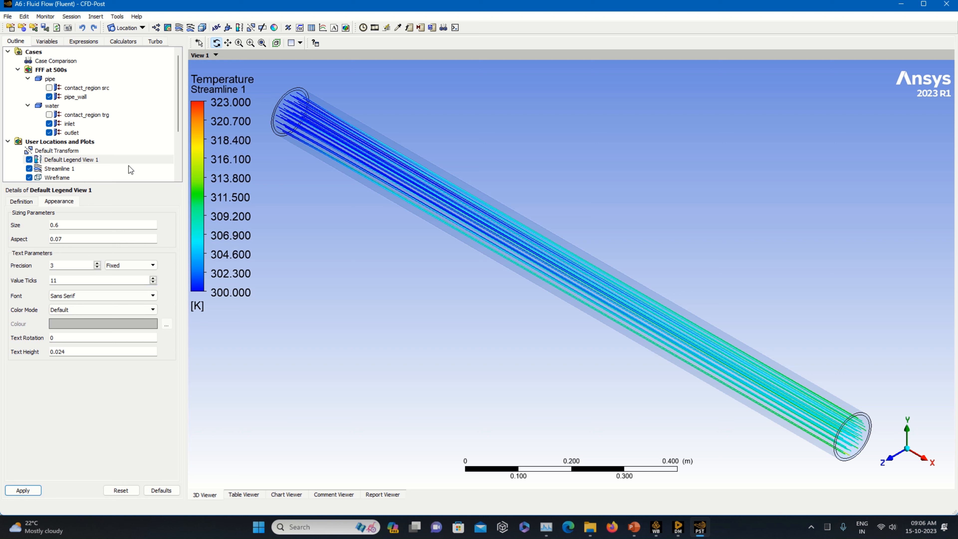
Set the legend's size to 1 and its aspect to about 0.04, and apply.
left_click(99, 222)
left_click(111, 230)
left_click_drag(111, 230, 158, 232)
left_click(92, 240)
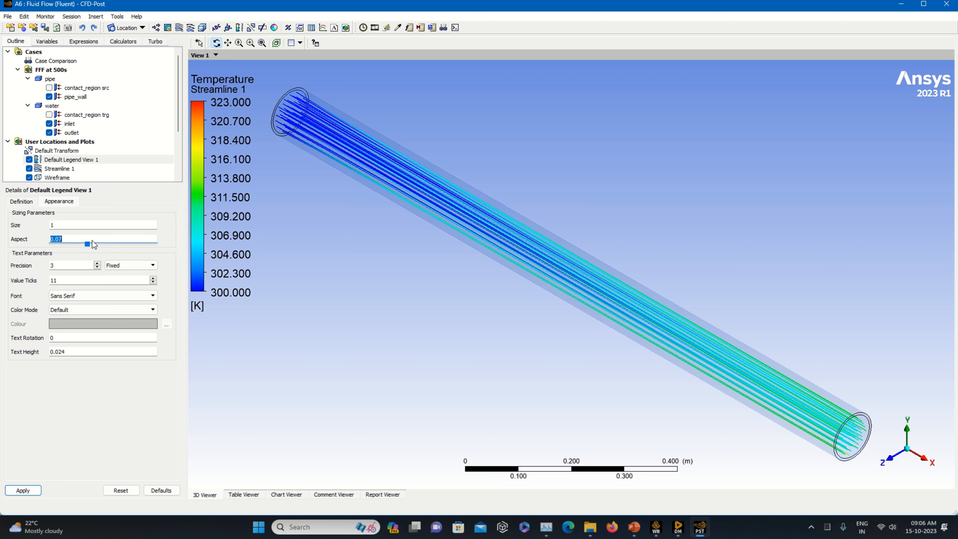
left_click_drag(91, 247, 75, 247)
left_click(19, 490)
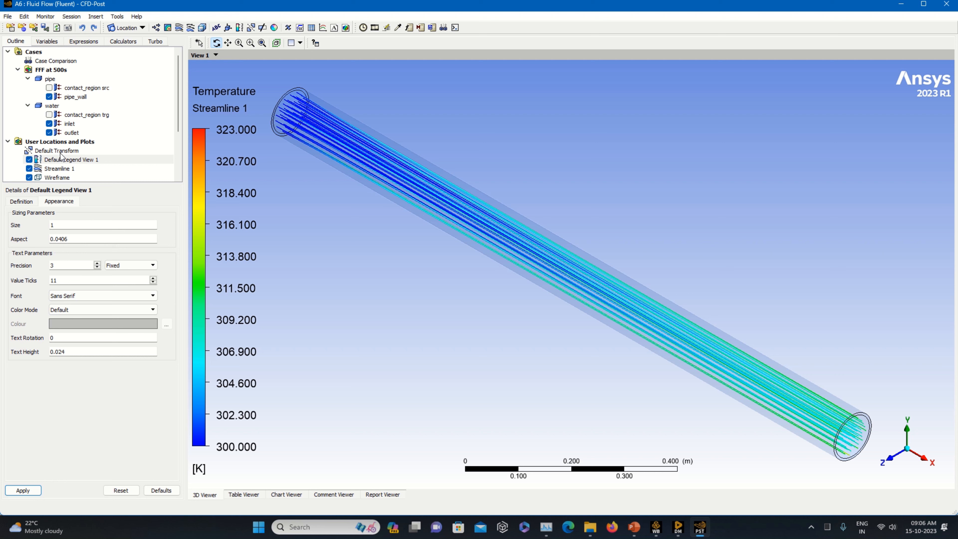
Increase the number of points of Streamline 1 to 100 and apply.
left_click(60, 168)
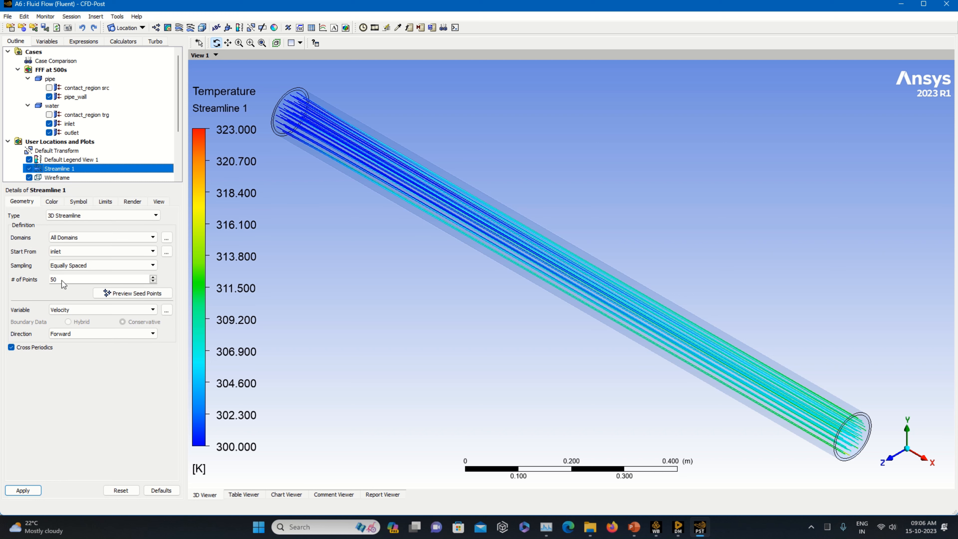
double_click(58, 280)
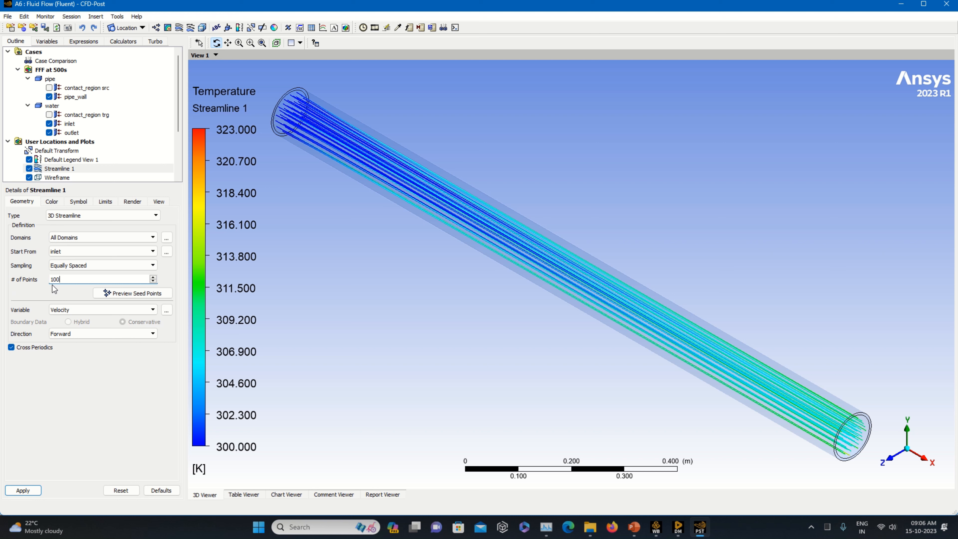
left_click(33, 489)
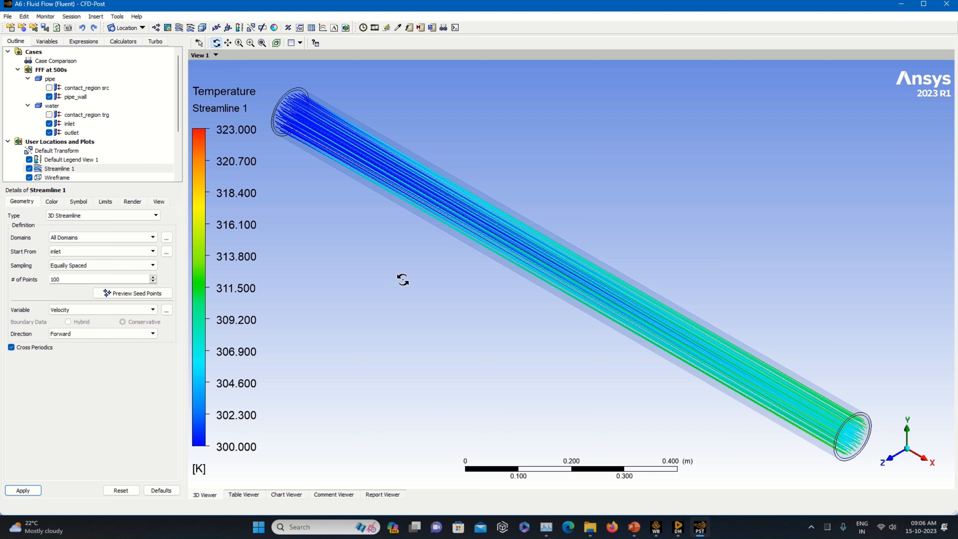
Set up a sweep animation of Streamline 1 at the slowest speed, play it, and stop it.
left_click(386, 27)
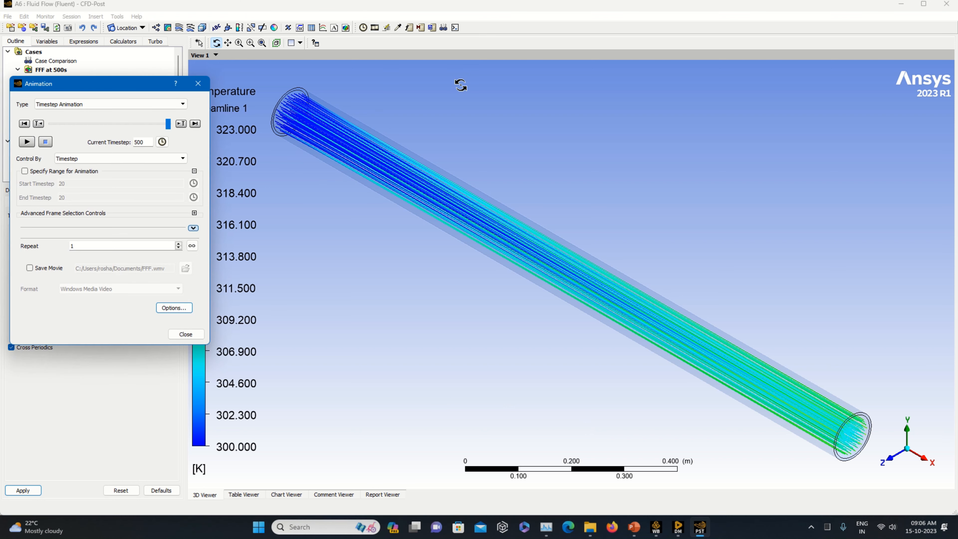
left_click(92, 104)
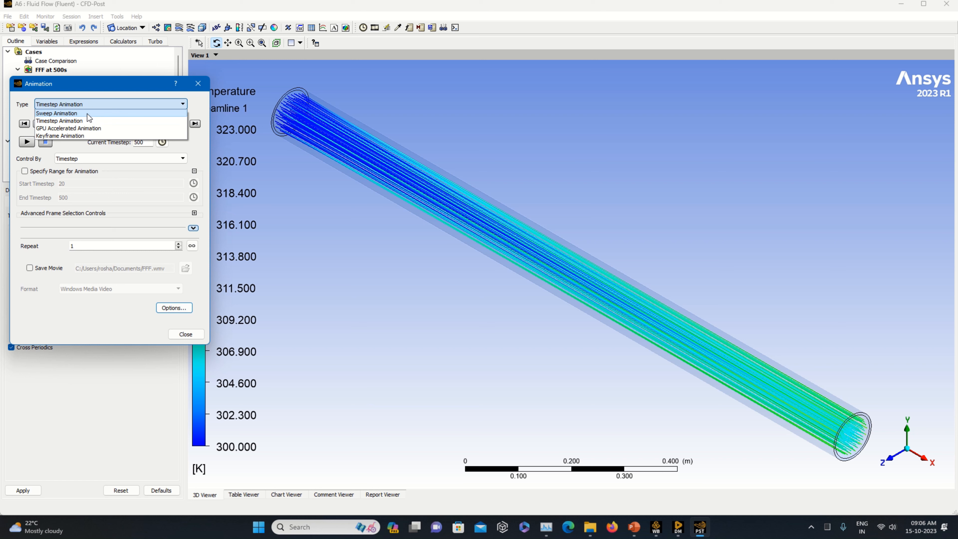
left_click(89, 118)
left_click(35, 132)
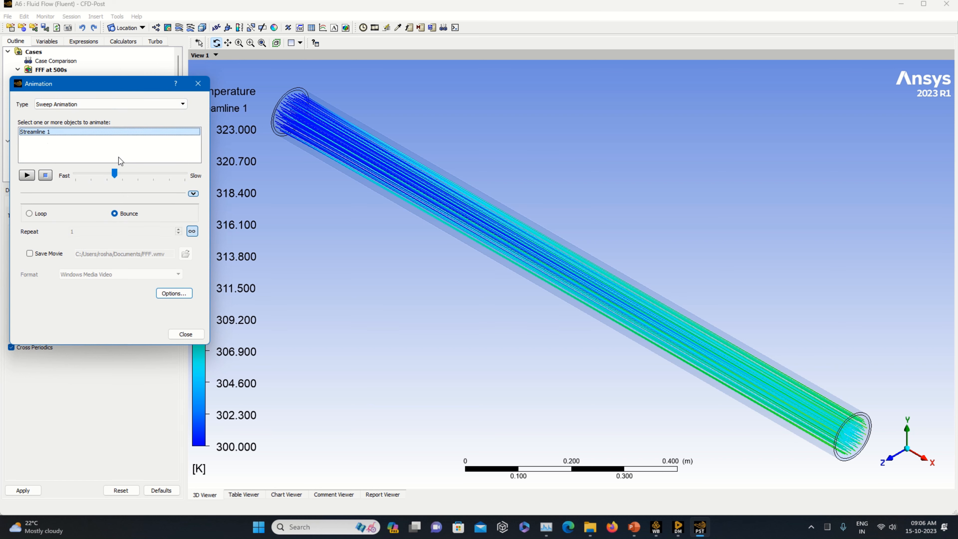
left_click_drag(114, 172, 187, 178)
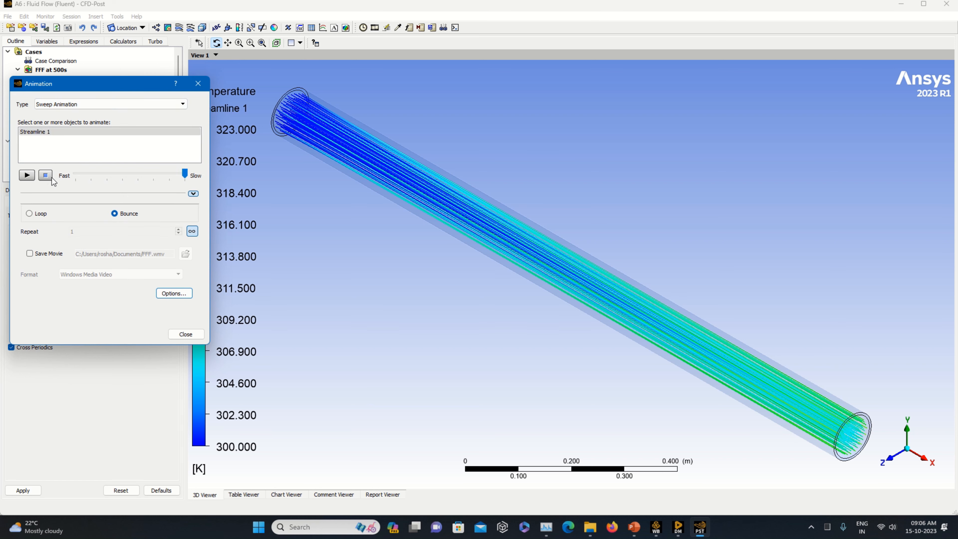
left_click(26, 177)
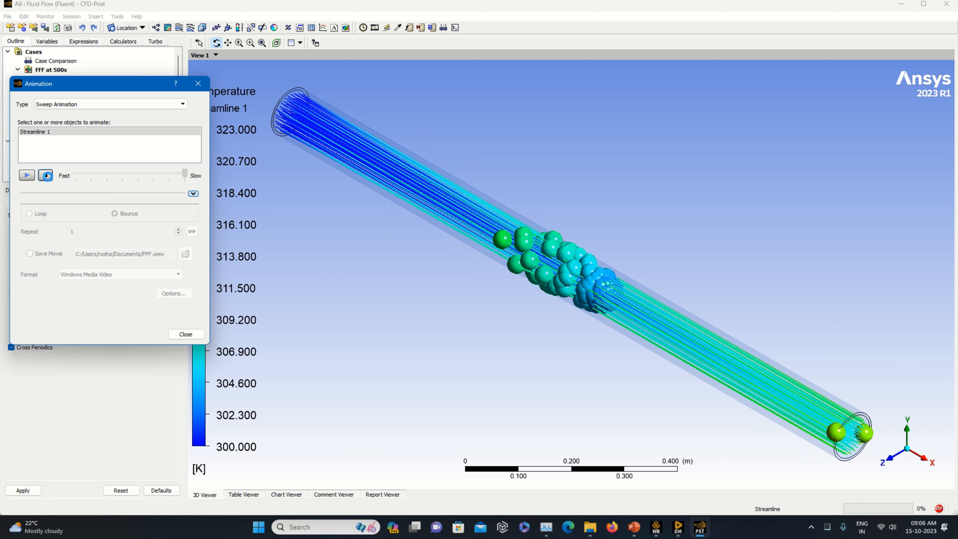
left_click(46, 175)
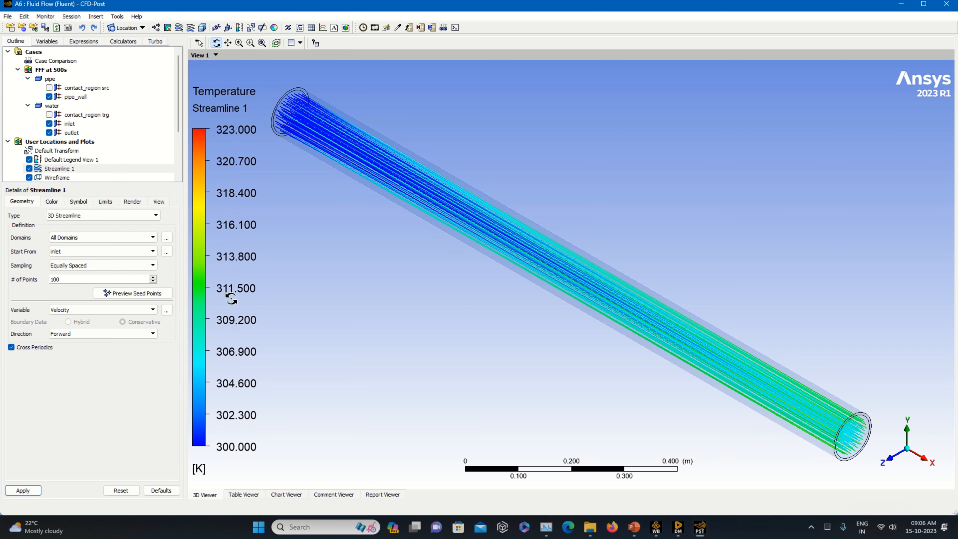
Reduce the animation's symbol size to 0.42 in the animation options and play the sweep animation again.
left_click(376, 28)
left_click(174, 294)
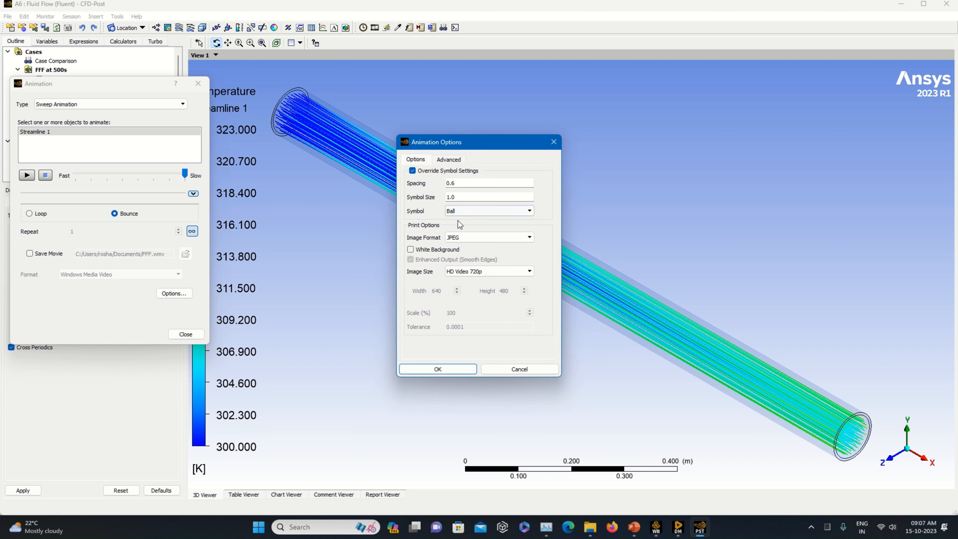
left_click_drag(456, 203, 452, 213)
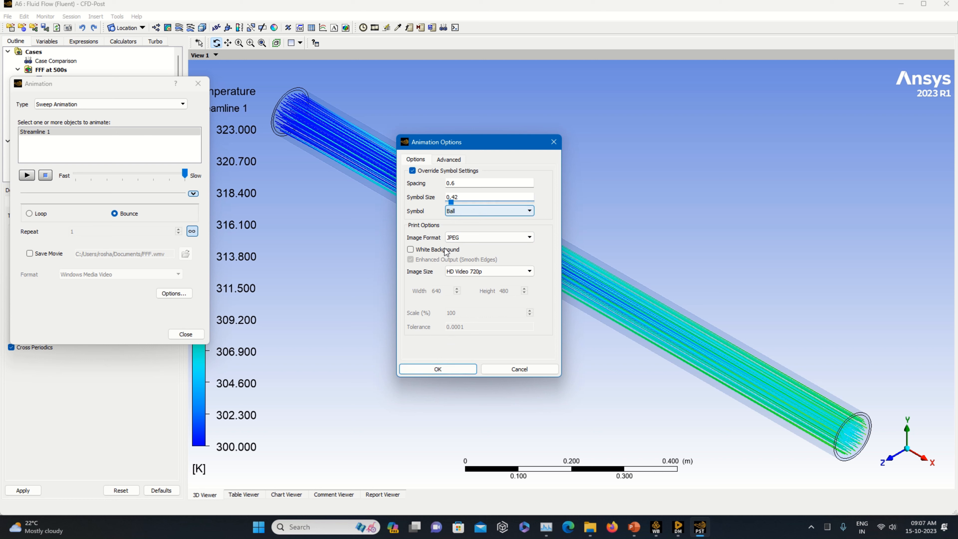
left_click(451, 368)
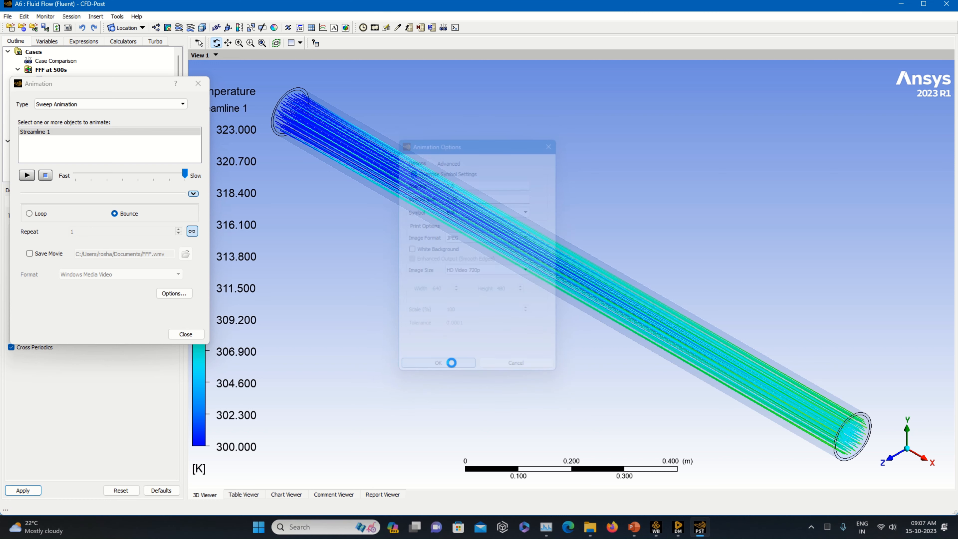
left_click(27, 176)
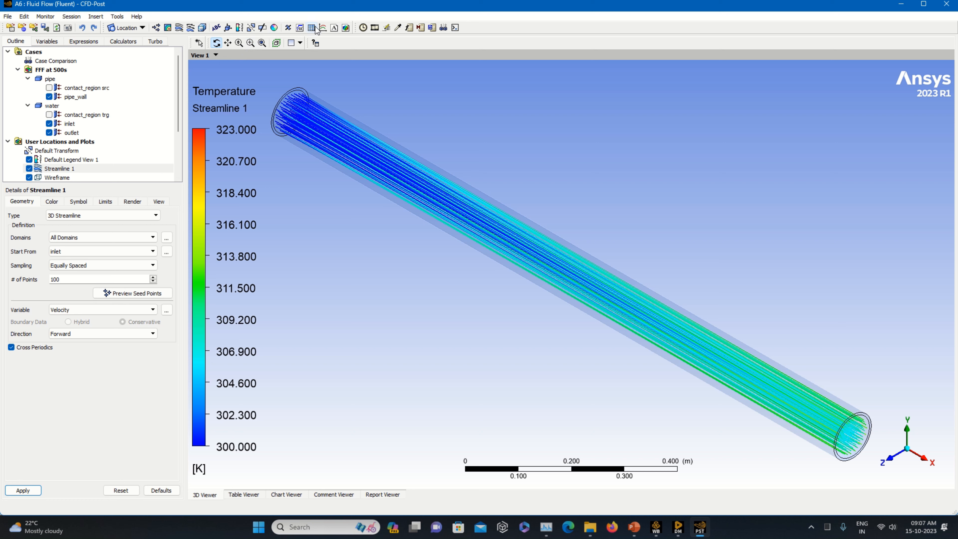
Insert a two-point line in all domains from (0, 0, 0) to (0.15, 0, 0) and close the animation settings.
left_click(143, 28)
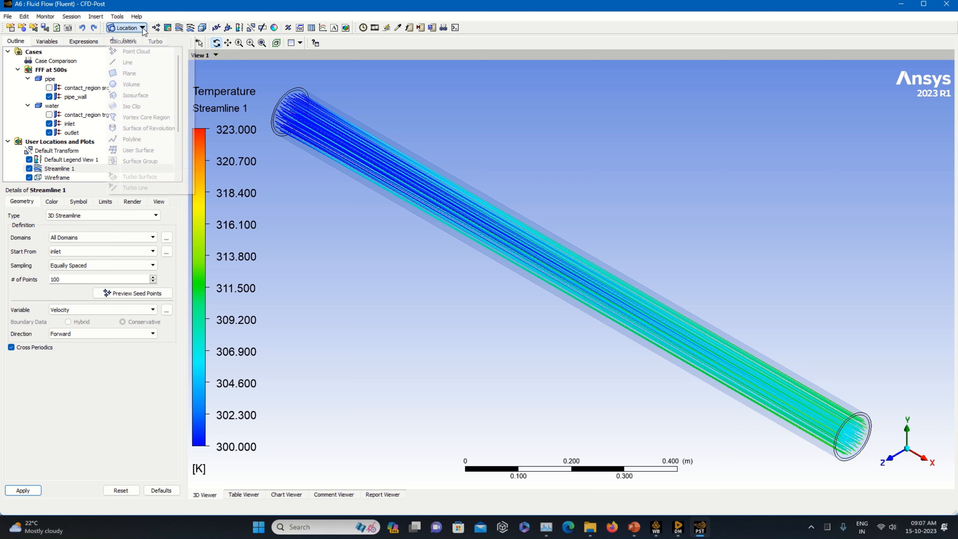
left_click(142, 64)
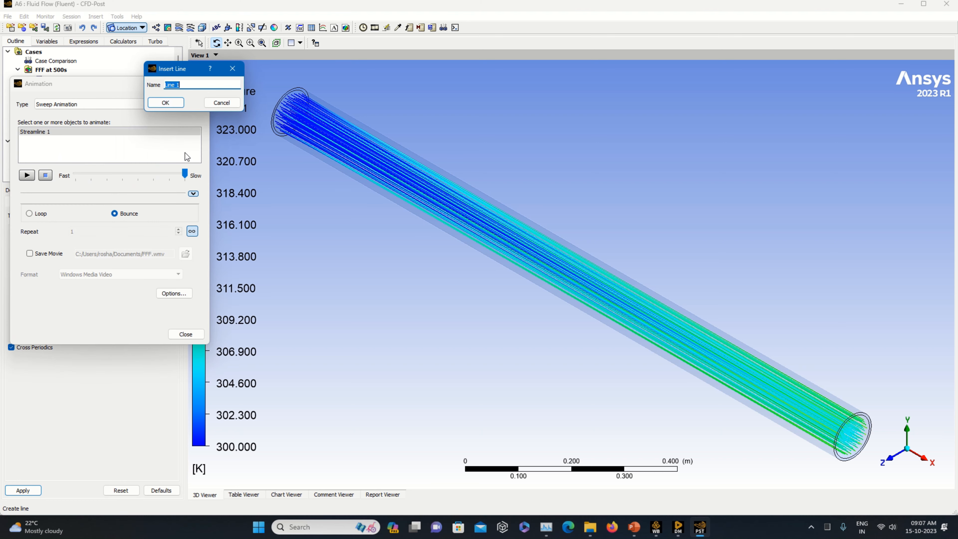
left_click(165, 102)
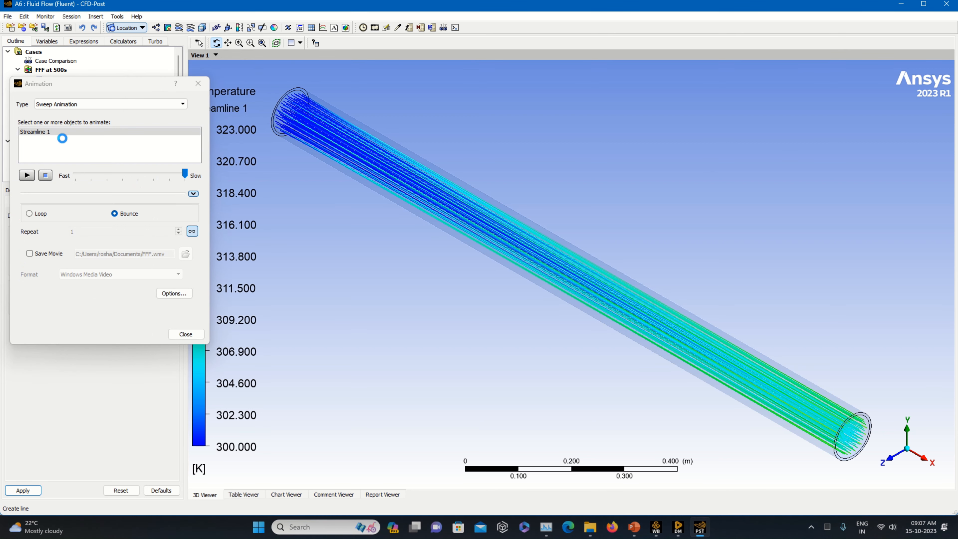
left_click(198, 83)
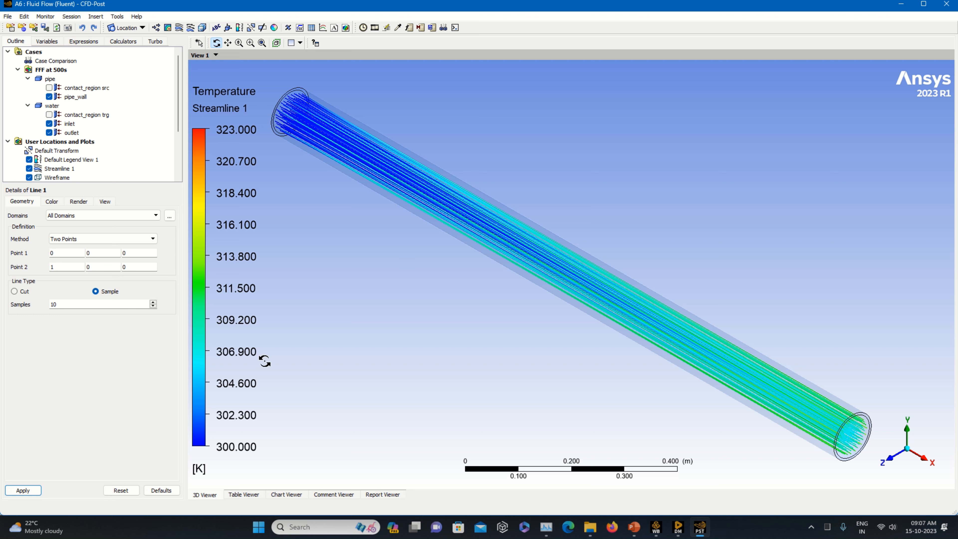
left_click(60, 266)
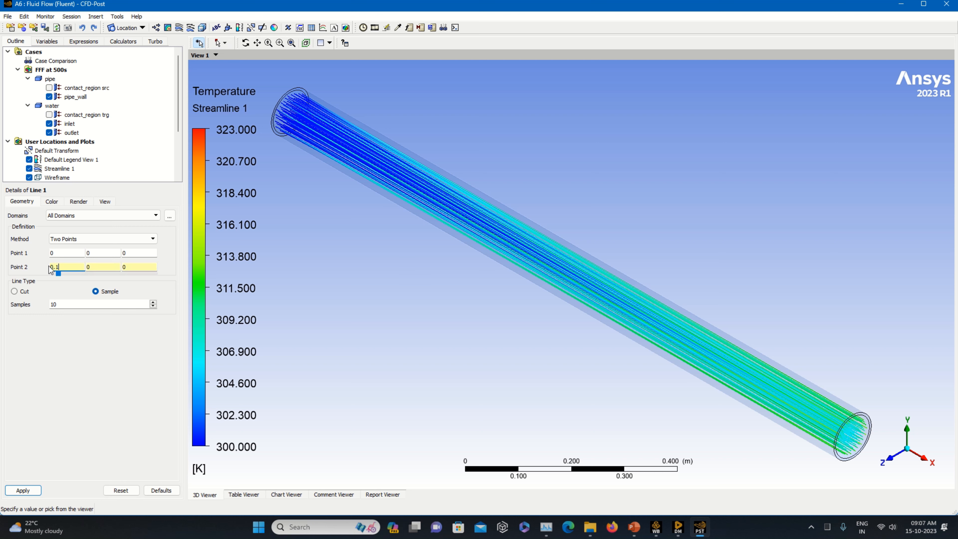
left_click(39, 405)
left_click(36, 488)
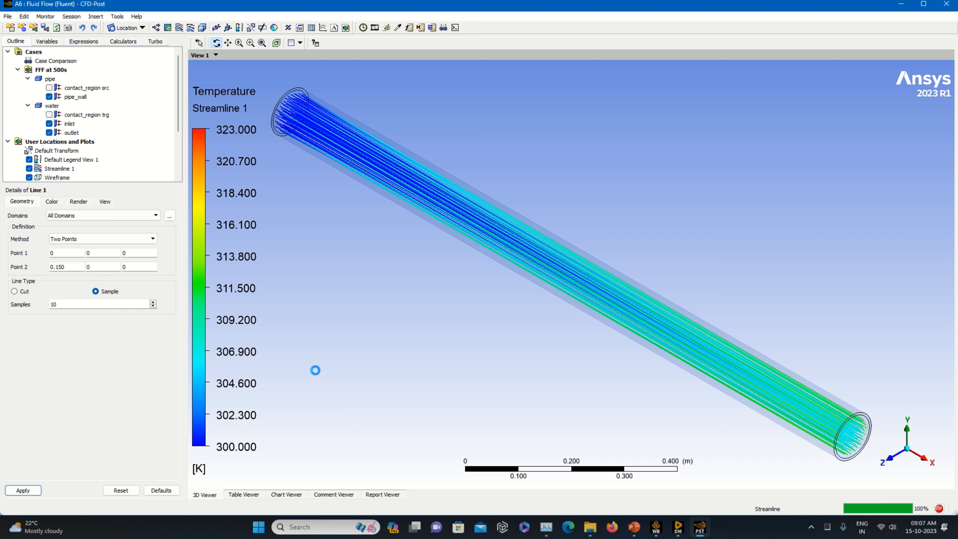
Hide the Streamline 1 plot in the 3D view.
scroll(384, 336, "down", 1)
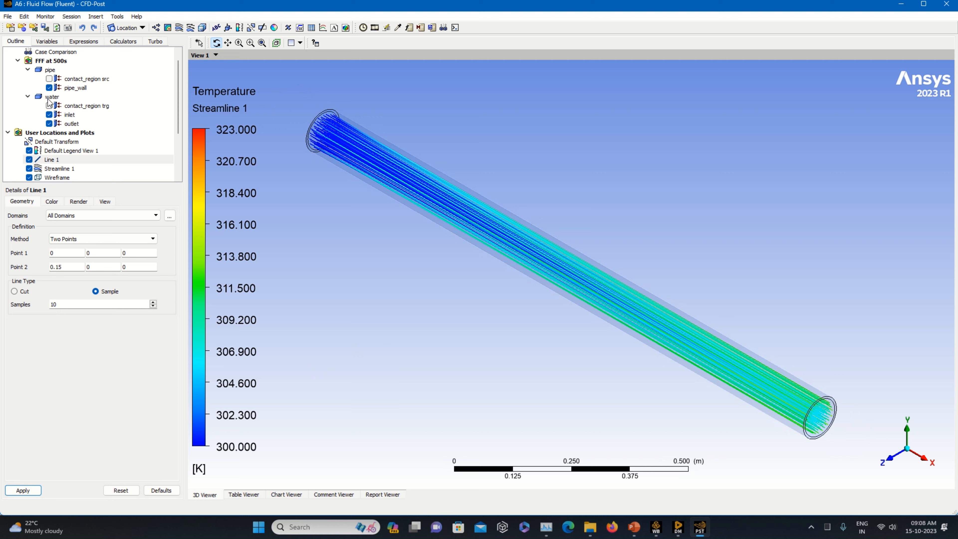
scroll(30, 161, "down", 1)
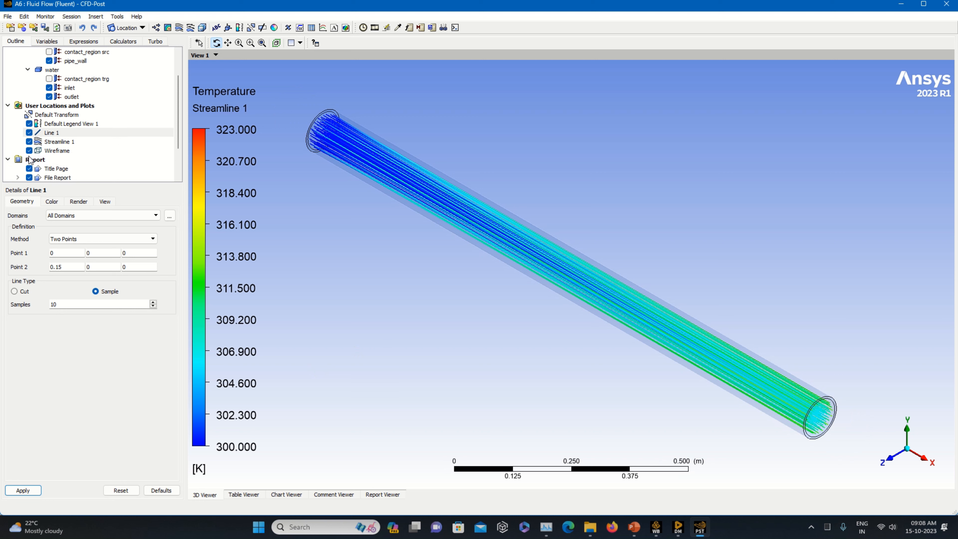
left_click(29, 142)
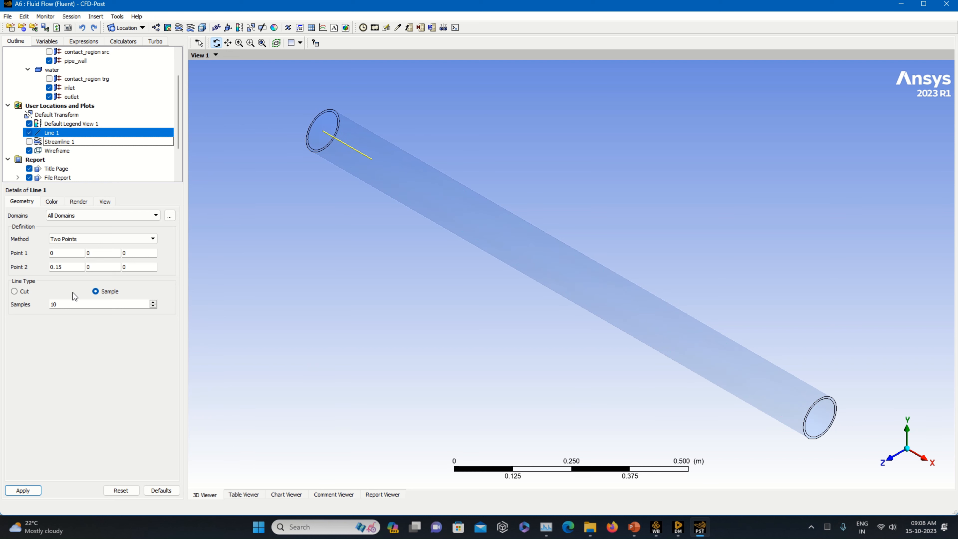
Set the X coordinate of the line's second point to 1.5 and apply.
left_click(70, 269)
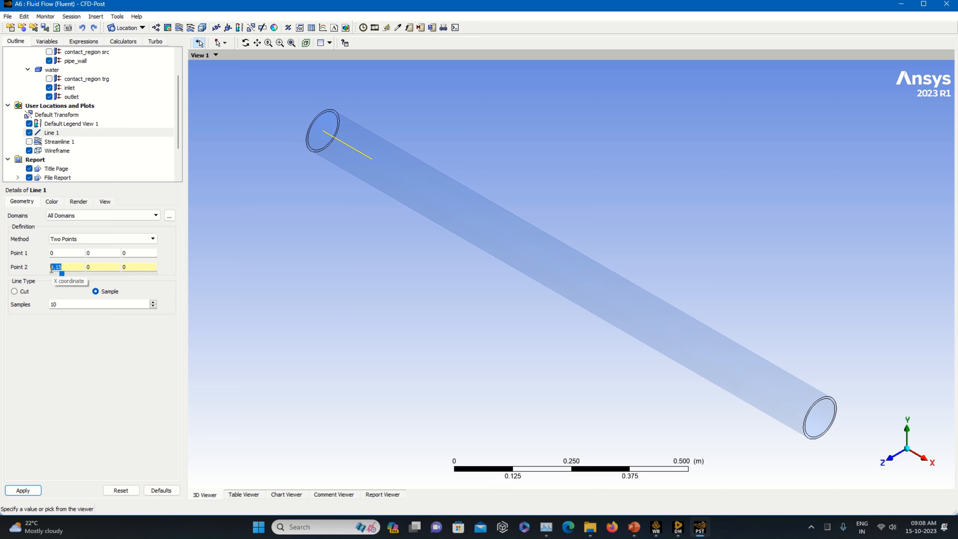
type("0")
type(".5")
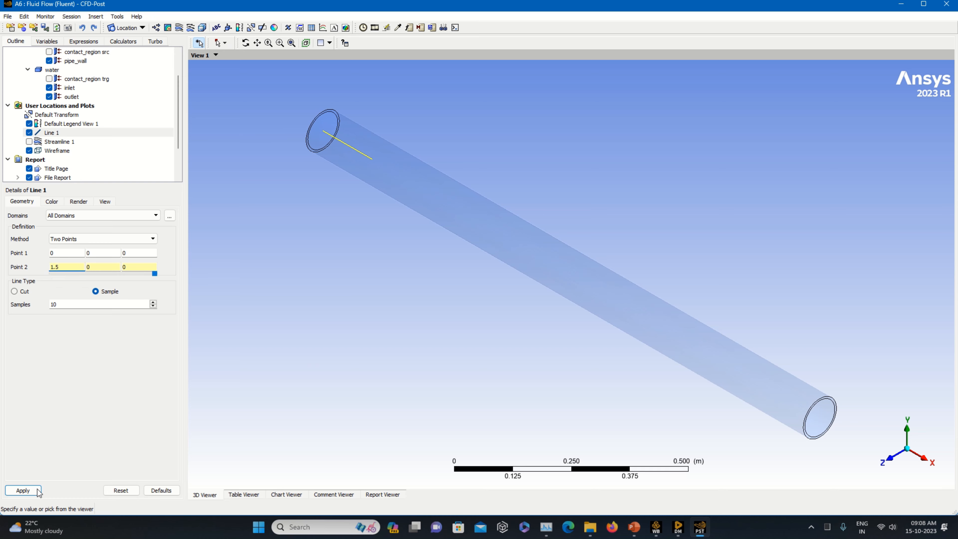
left_click(23, 491)
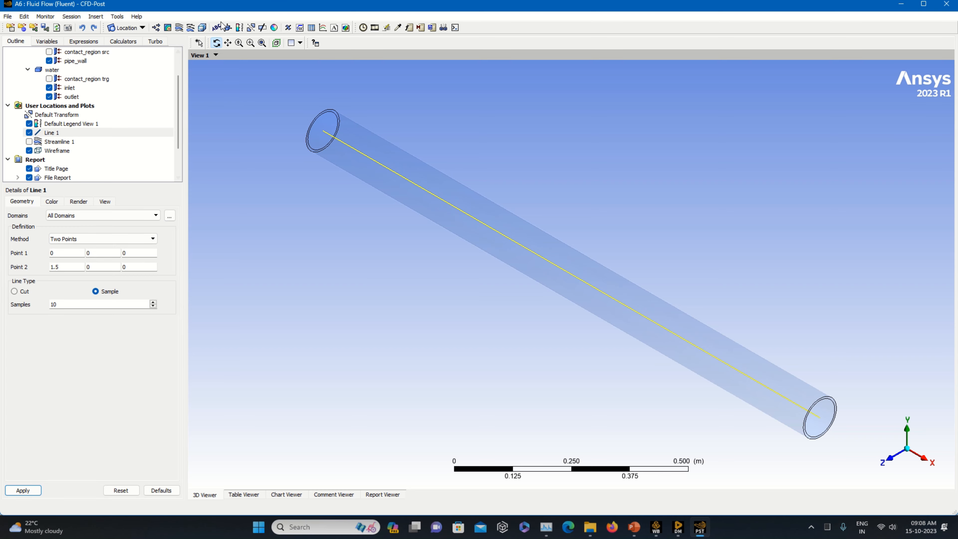
Insert a new chart with the default name and set Line 1 as its Series 1 data location.
left_click(323, 28)
left_click(341, 67)
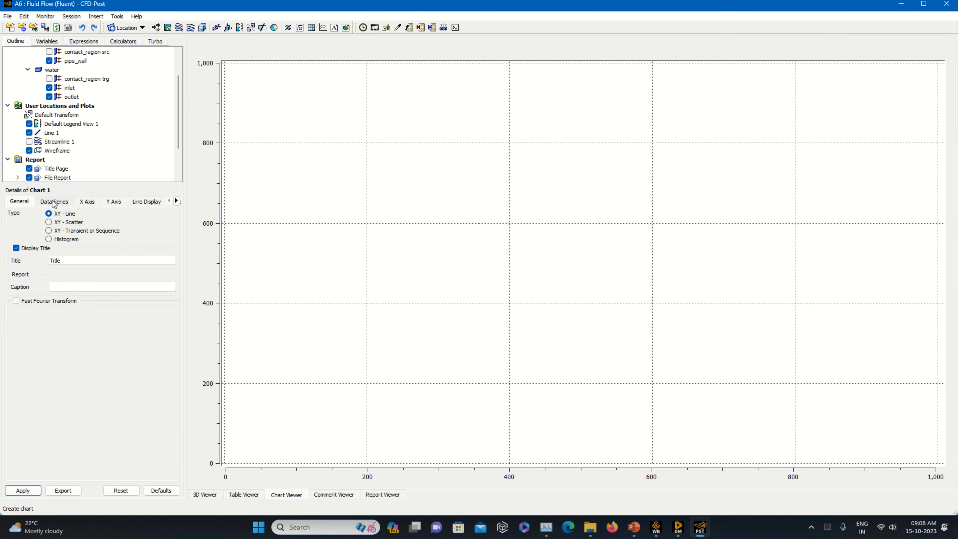
left_click(54, 202)
left_click(85, 321)
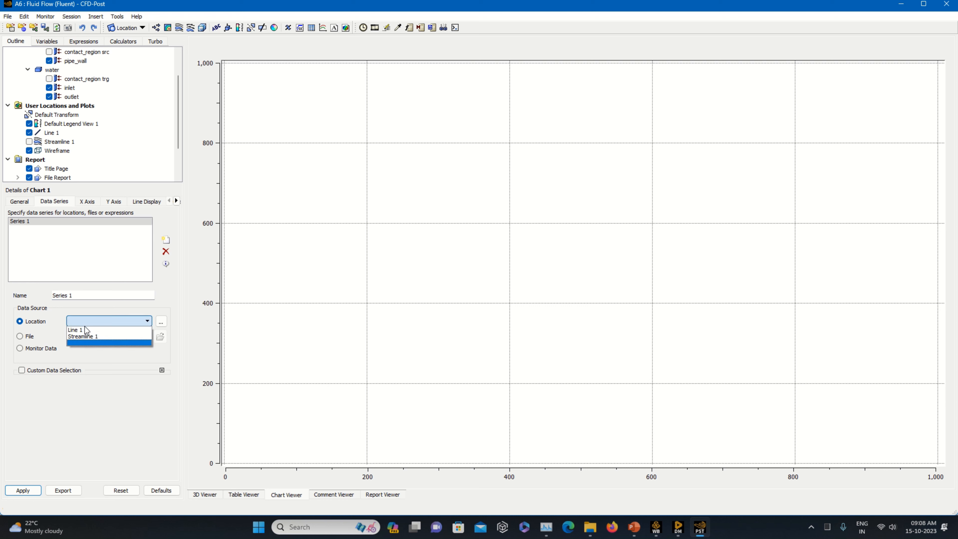
left_click(76, 328)
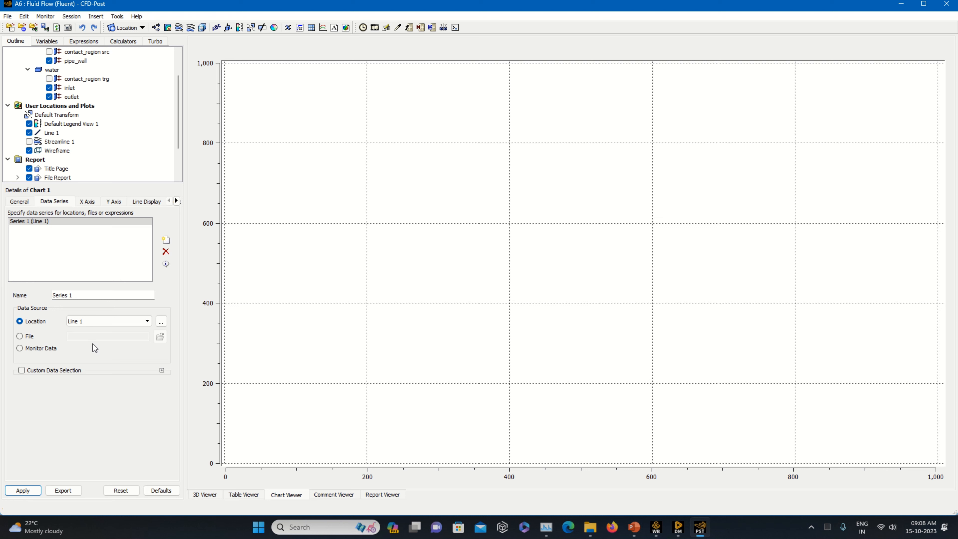
Set the chart's X axis variable to X and its Y axis variable to Temperature, and apply to plot it.
left_click(85, 203)
left_click(82, 226)
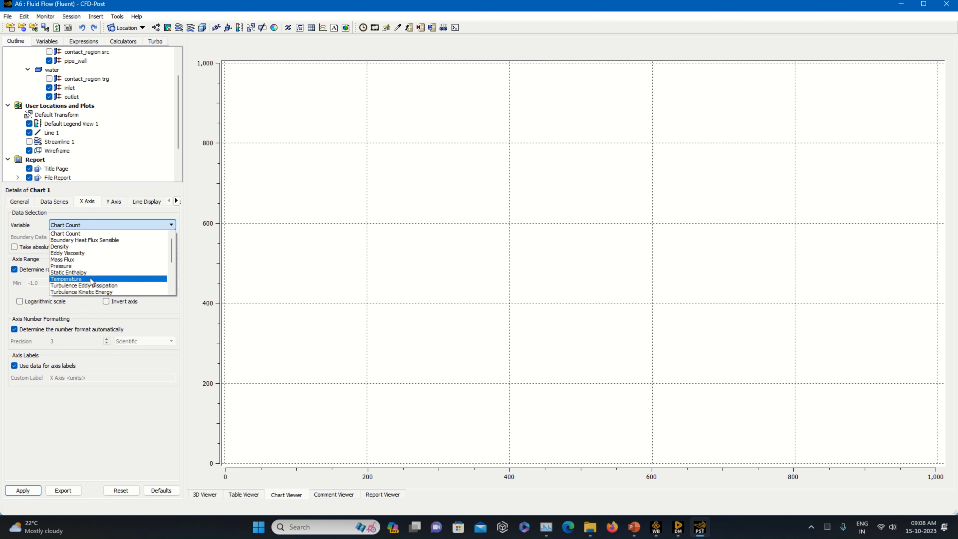
scroll(83, 282, "down", 3)
left_click(80, 281)
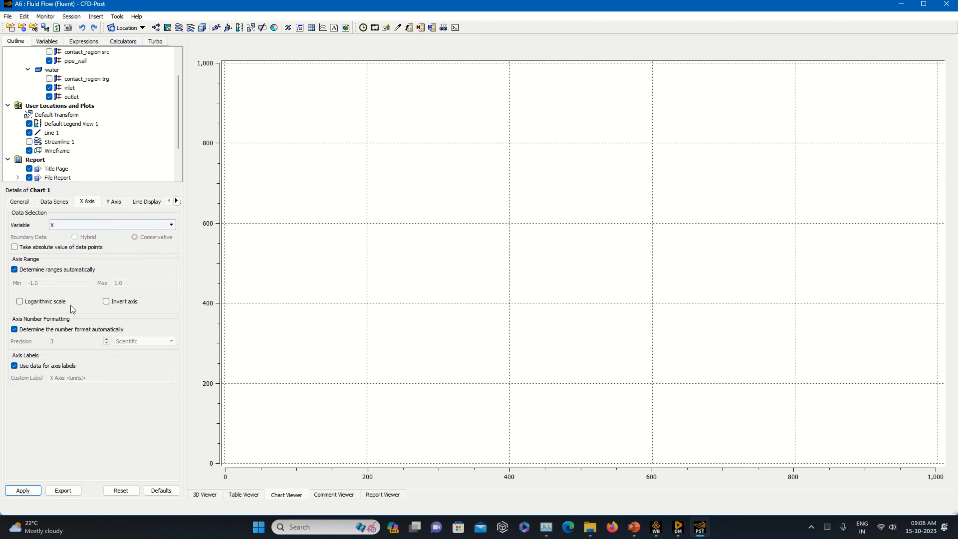
left_click(113, 202)
left_click(87, 225)
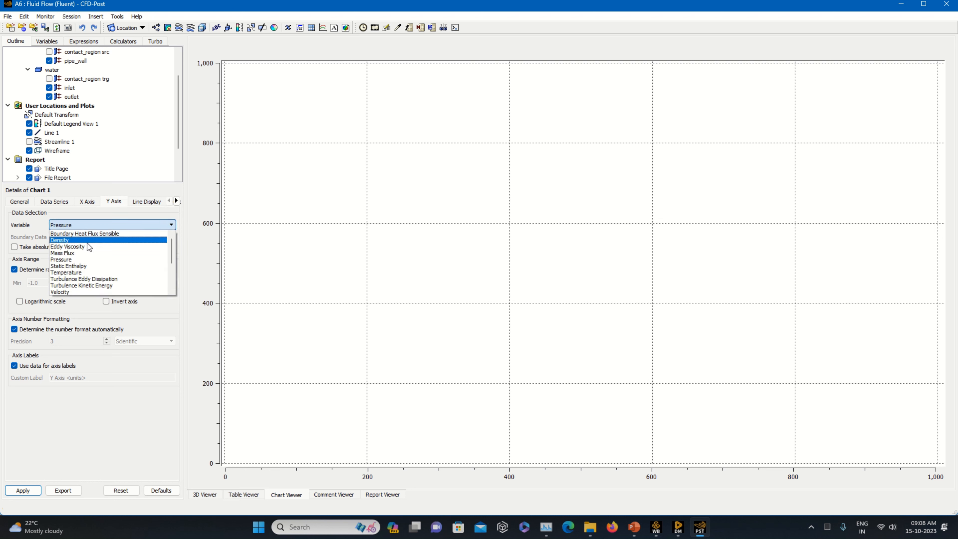
left_click(94, 273)
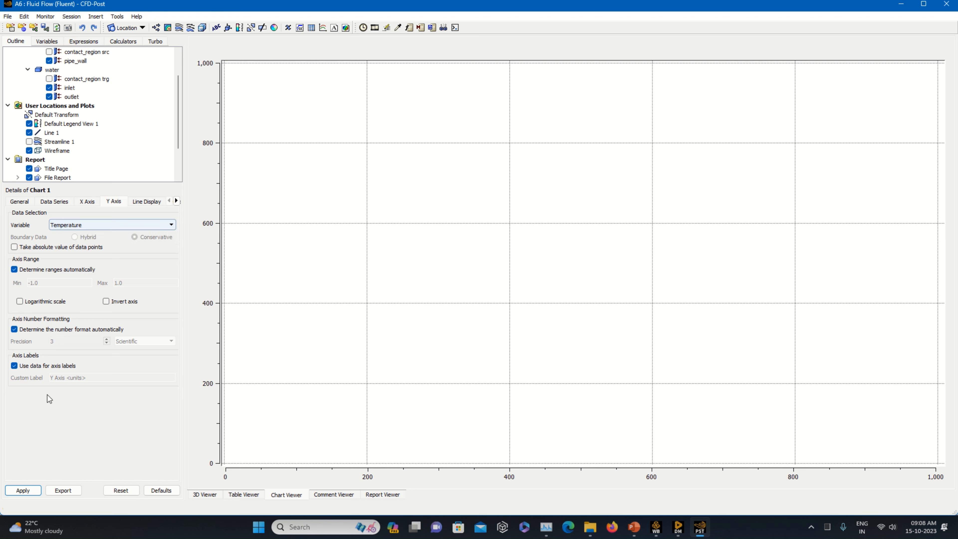
left_click(23, 491)
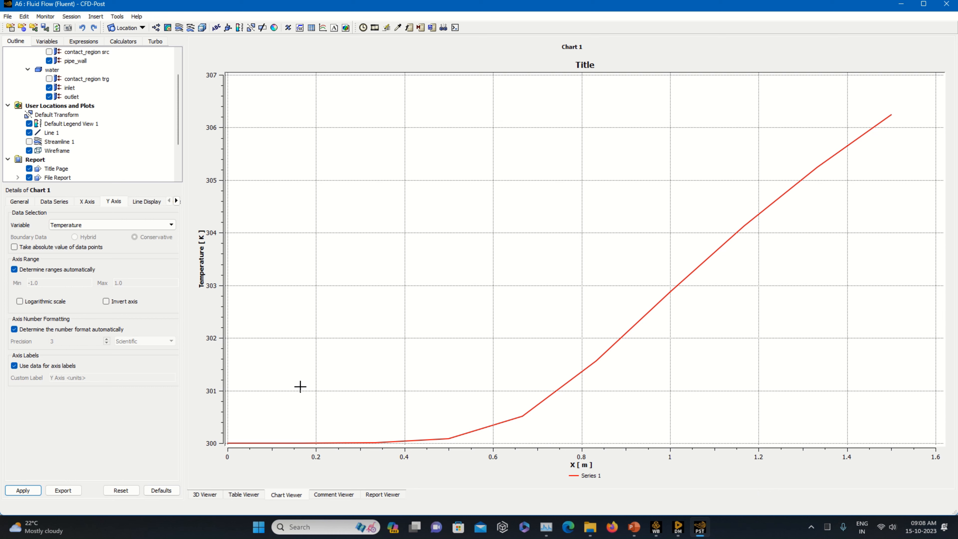
Compare Line 1 in the 3D view with the temperature chart and make Streamline 1 visible again.
left_click(203, 495)
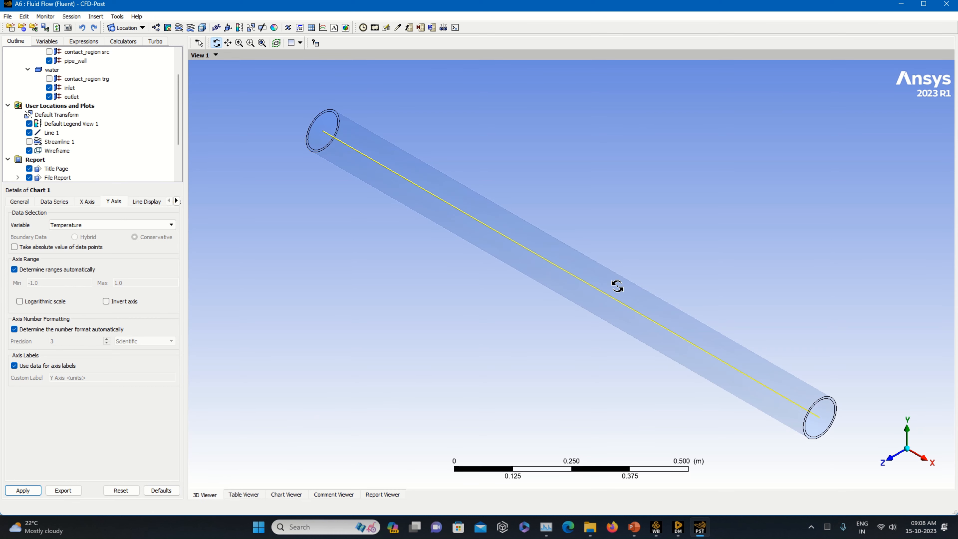
left_click(302, 496)
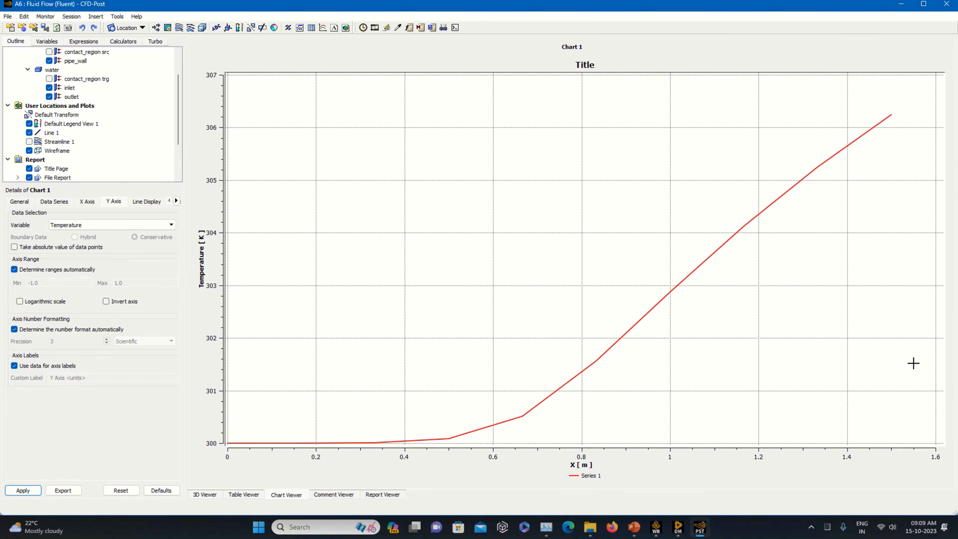
left_click(205, 495)
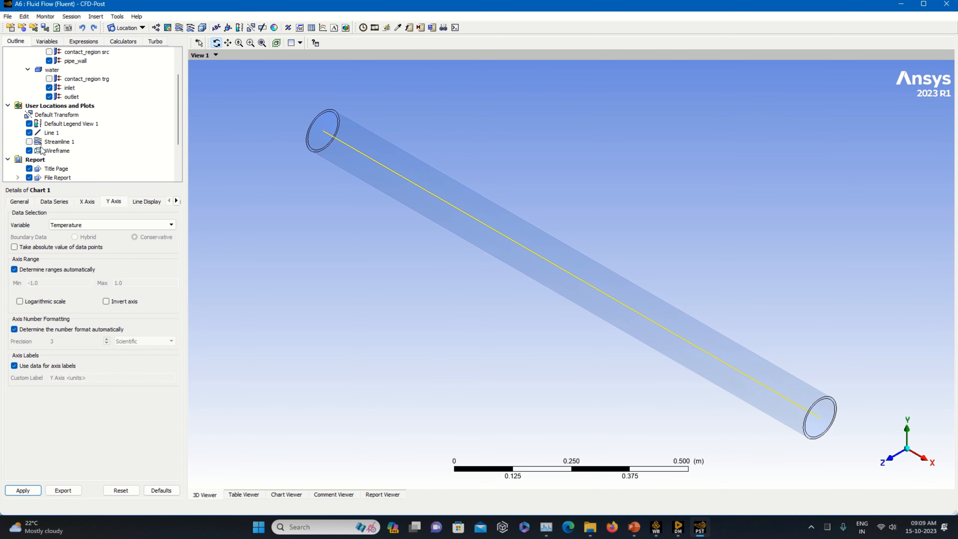
left_click(50, 134)
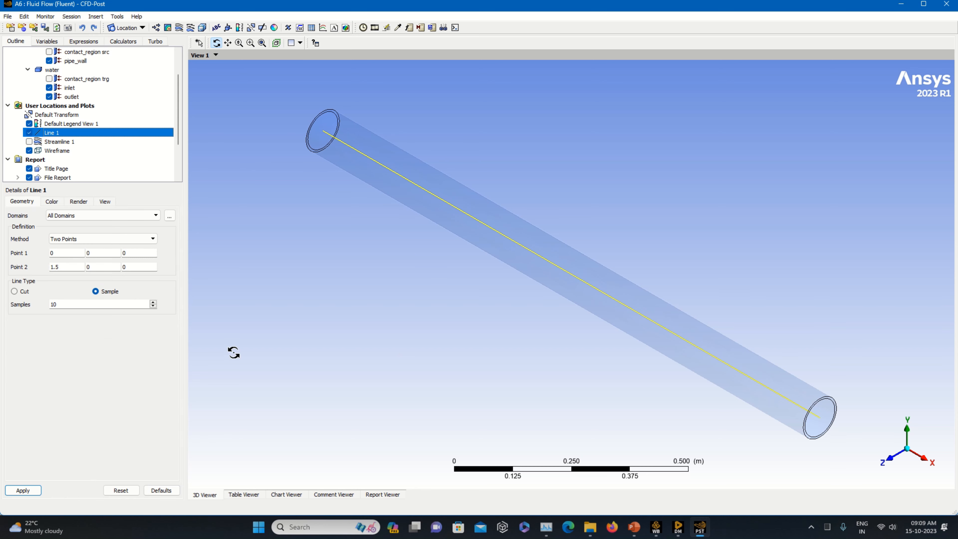
left_click(30, 142)
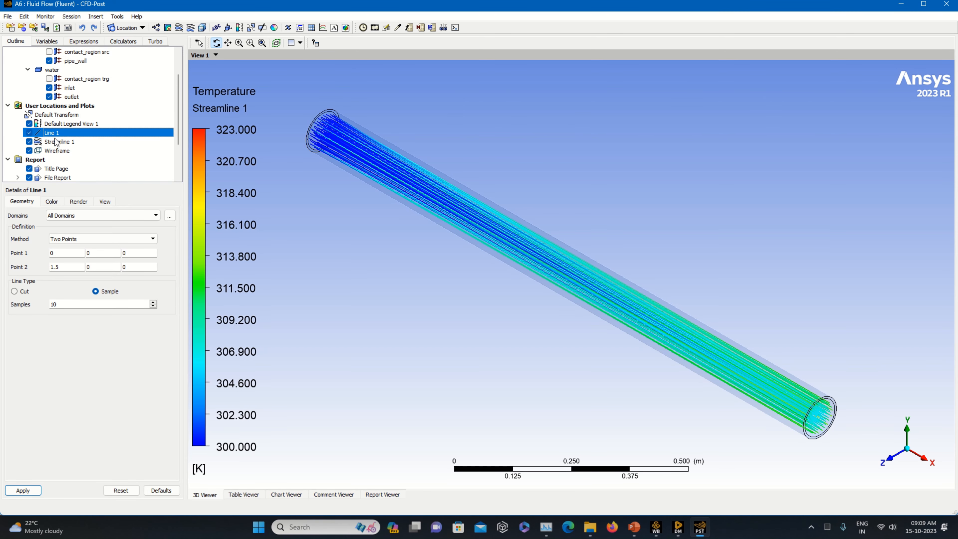
Change the data location of Chart 1's Series 1 to Streamline 1 and apply.
scroll(58, 177, "down", 2)
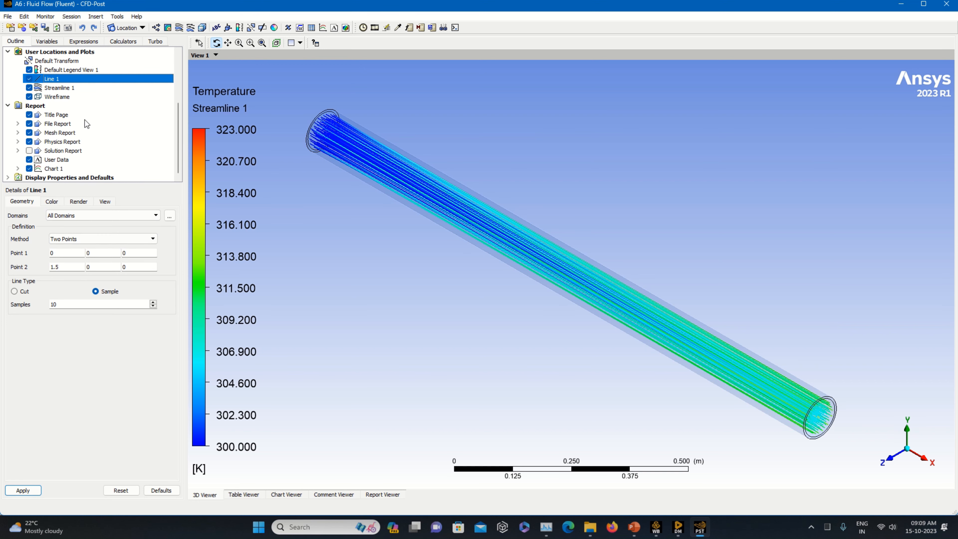
left_click(55, 169)
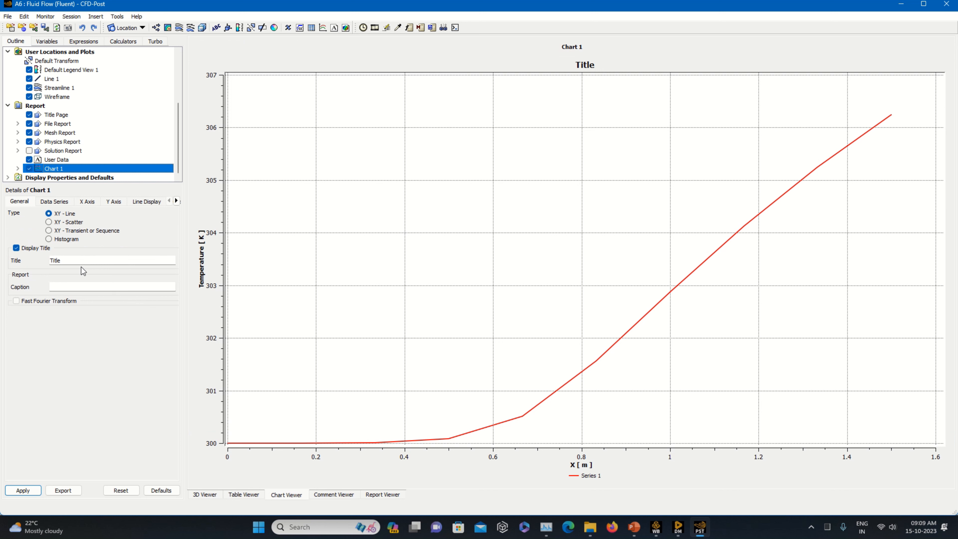
left_click(55, 202)
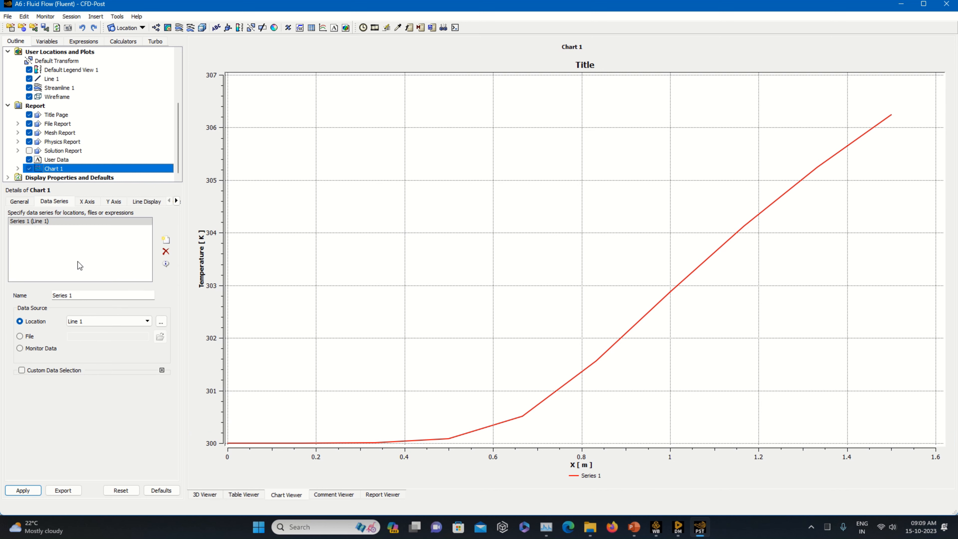
left_click(101, 321)
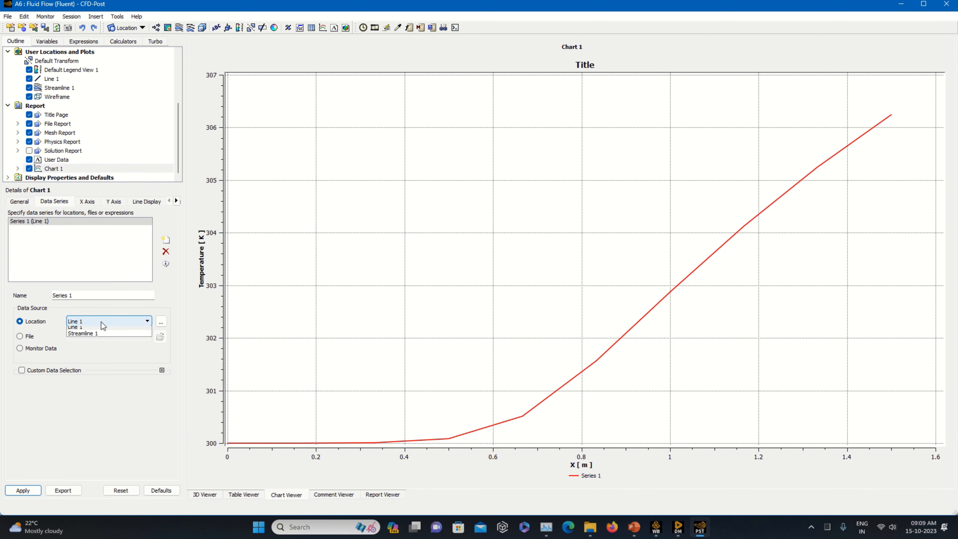
left_click(97, 334)
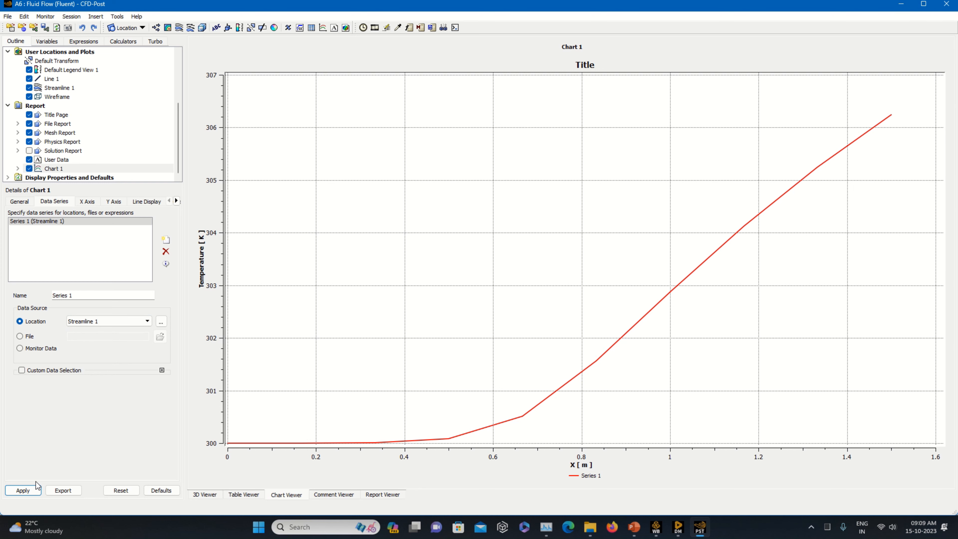
left_click(36, 493)
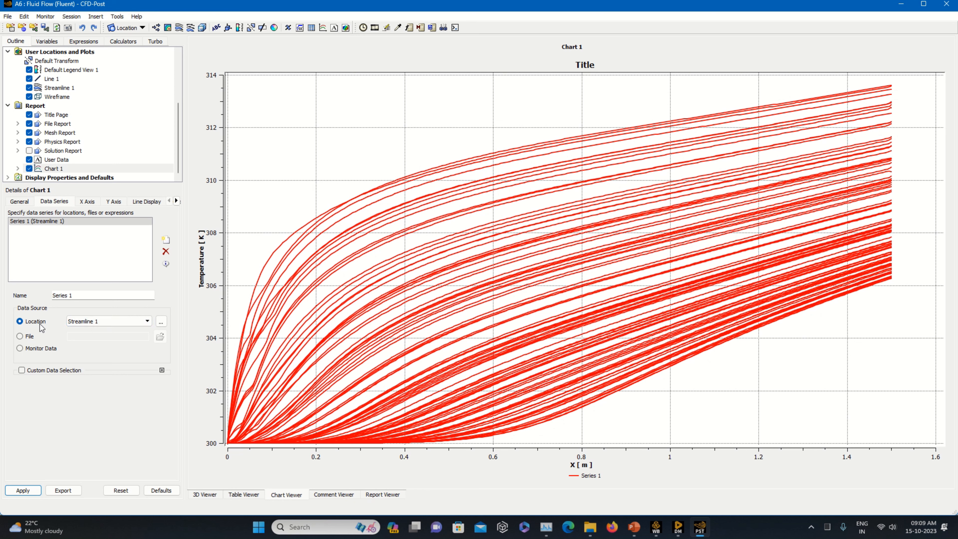
Replot Series 1 of the chart from Line 1 for comparison and return its location to Streamline 1.
left_click(148, 321)
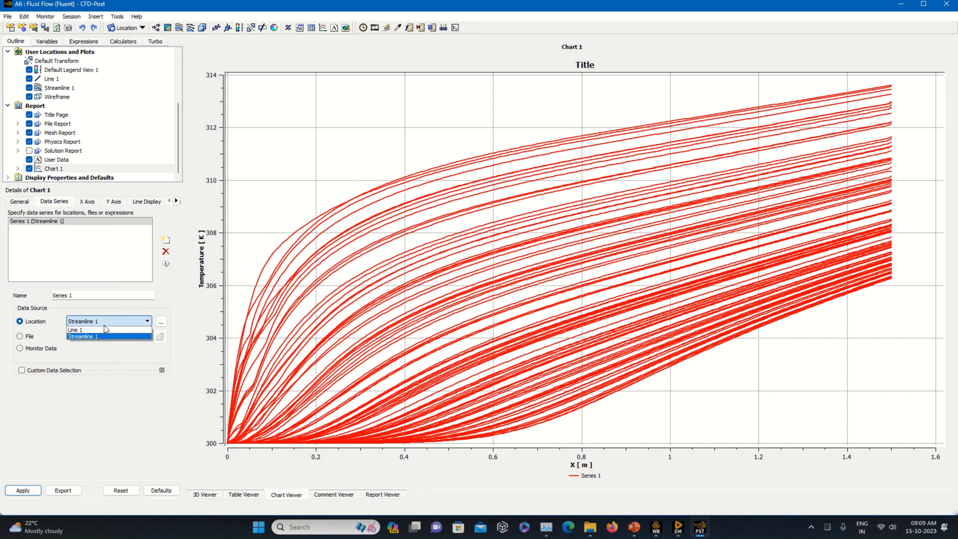
left_click(95, 338)
left_click(23, 492)
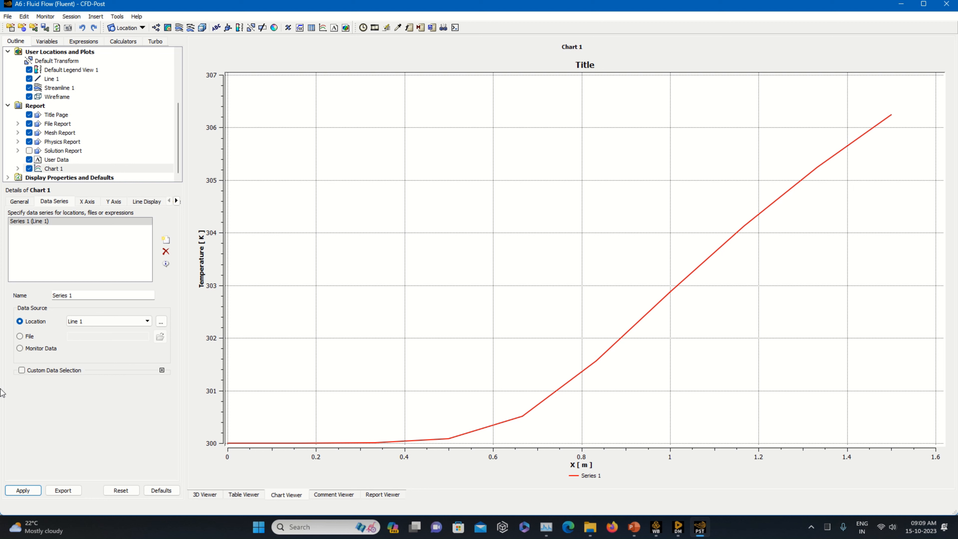
left_click(108, 321)
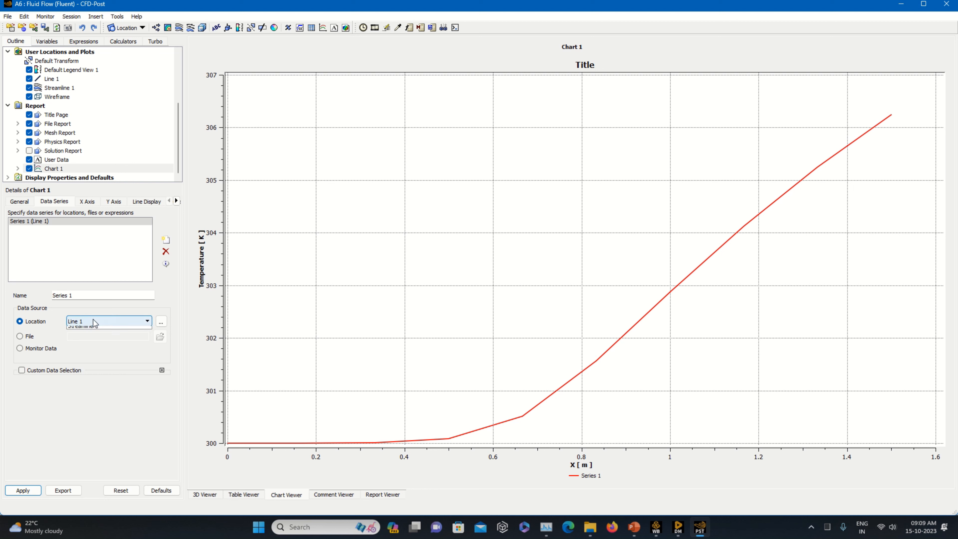
left_click(97, 332)
left_click(22, 492)
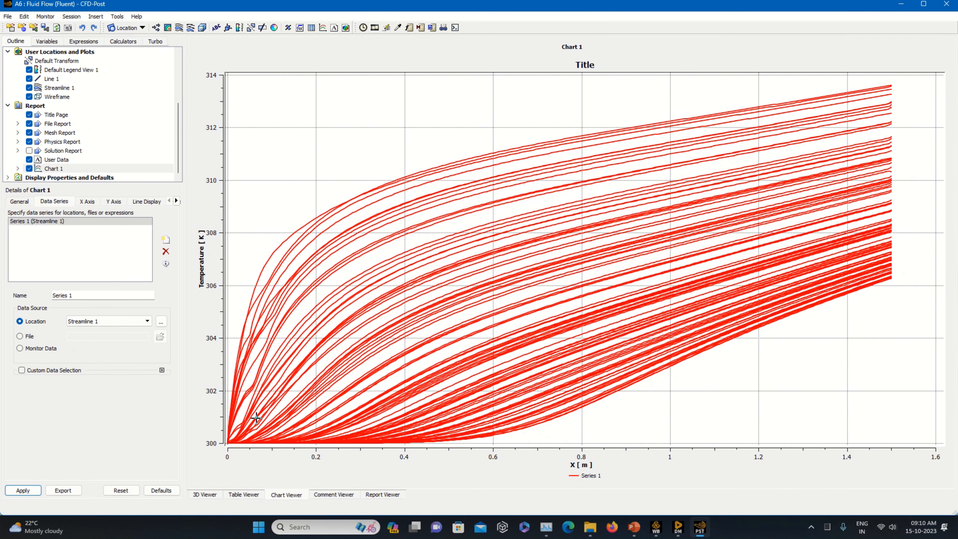
Enable movie saving for the Streamline 1 sweep animation in the 3D view and set the image size to HD Video 1080p.
left_click(339, 494)
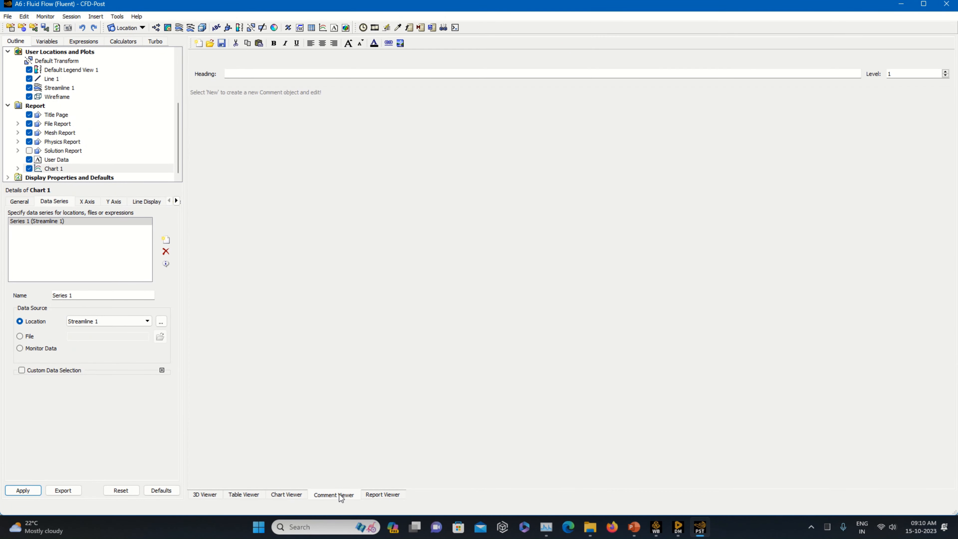
left_click(207, 497)
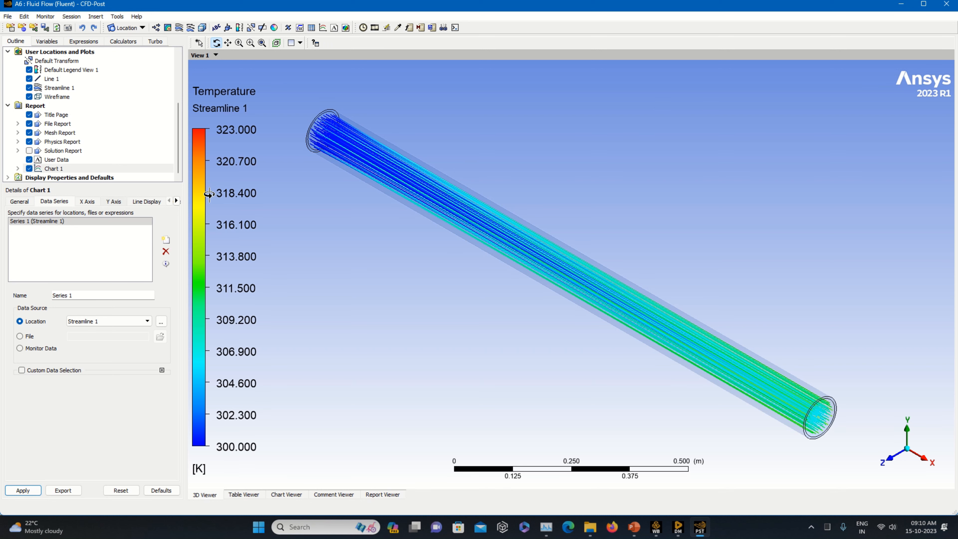
left_click(374, 27)
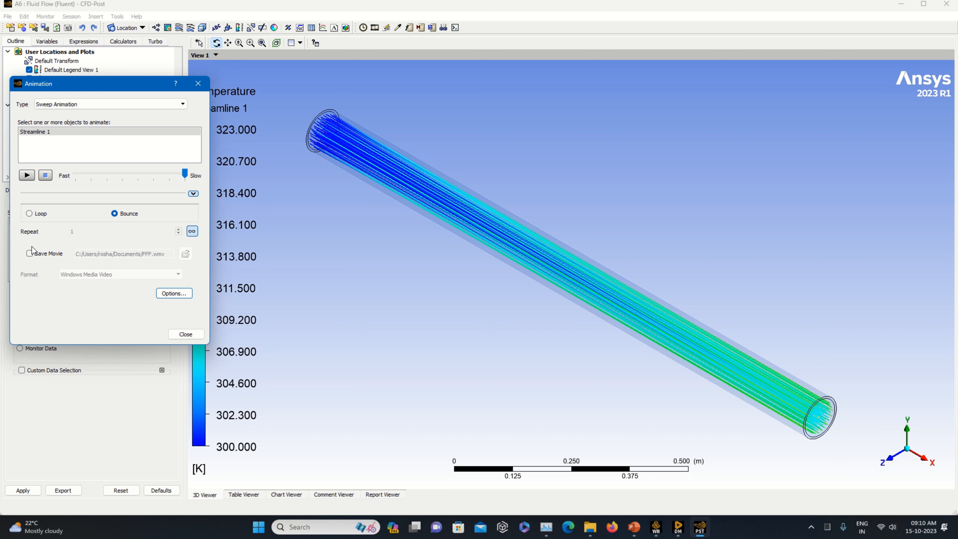
left_click(42, 256)
left_click(173, 293)
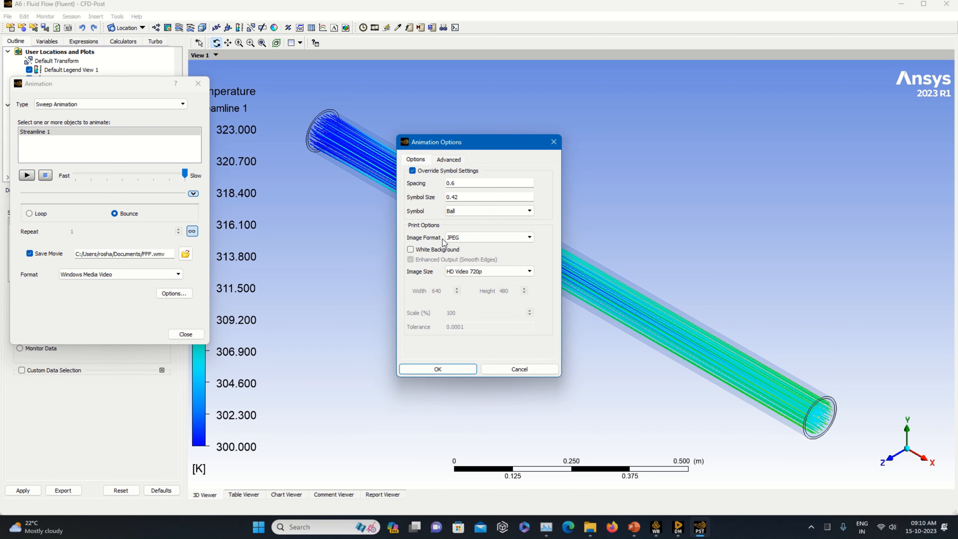
left_click(490, 271)
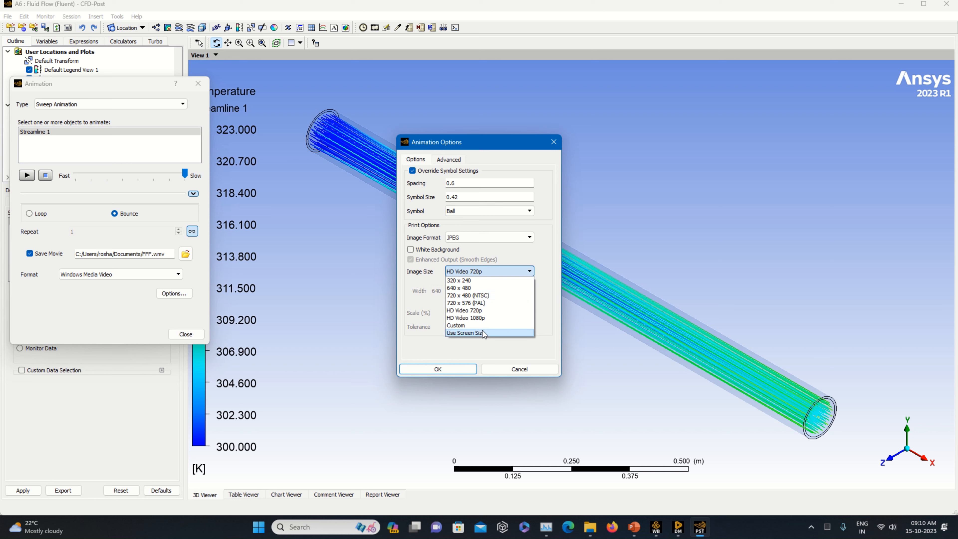
left_click(475, 318)
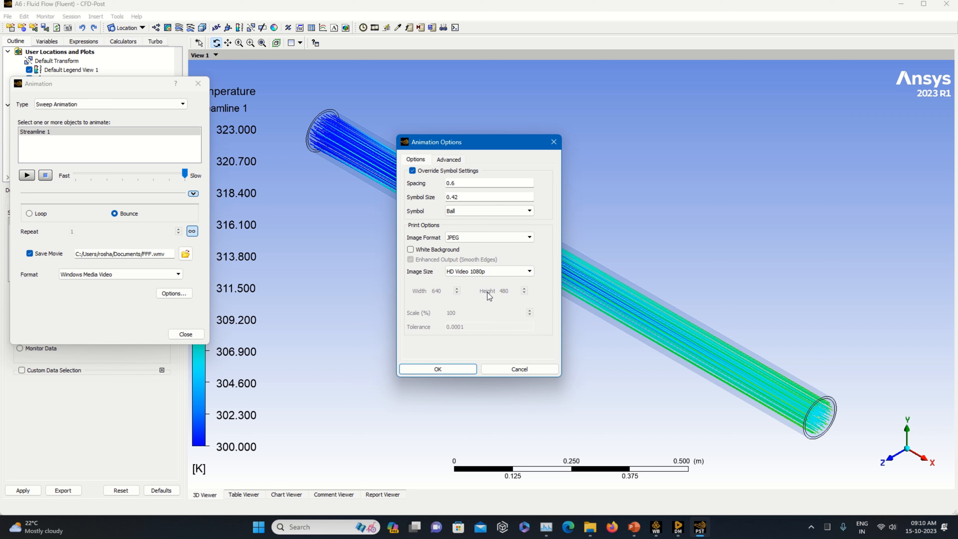
Set the movie frame rate to 60, leave saving frames as image files off, and accept the animation options.
left_click(448, 160)
left_click(470, 194)
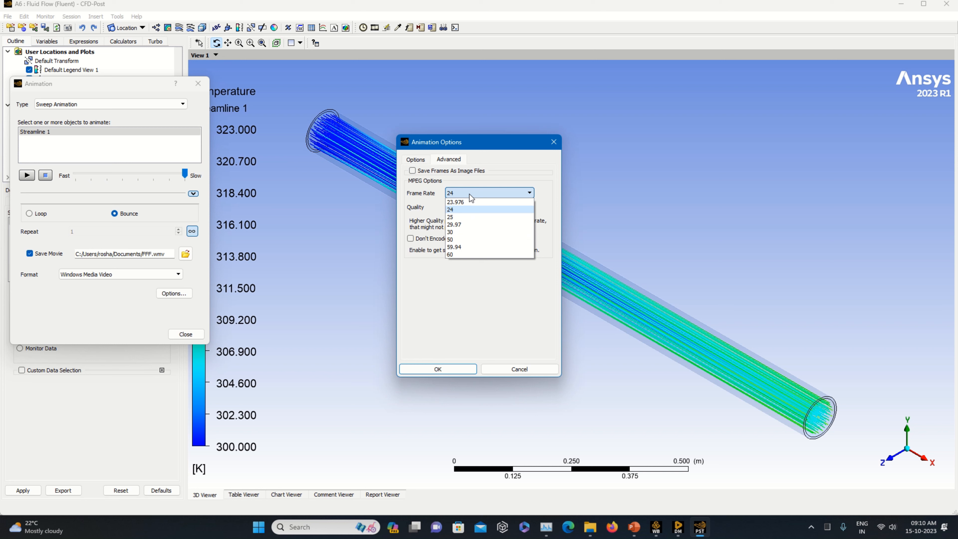
left_click(472, 255)
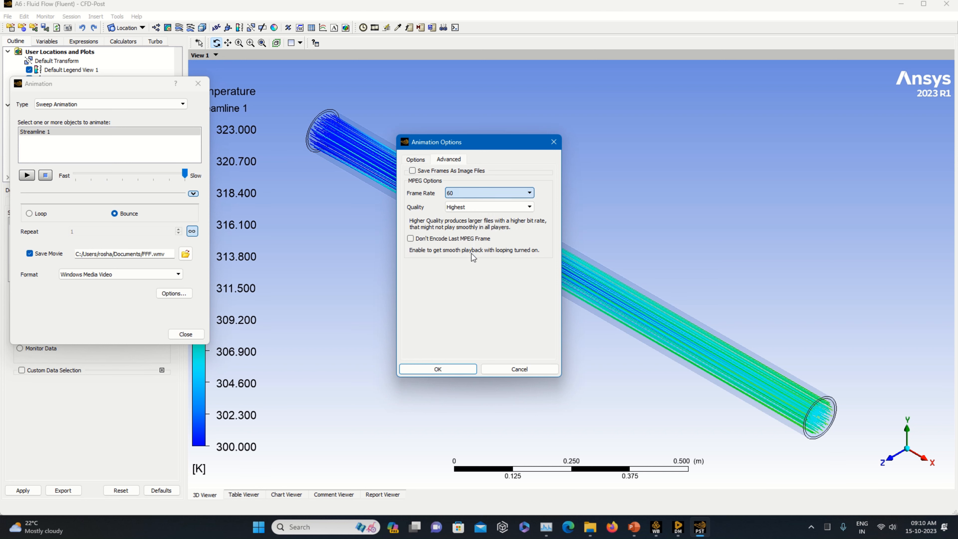
left_click(412, 171)
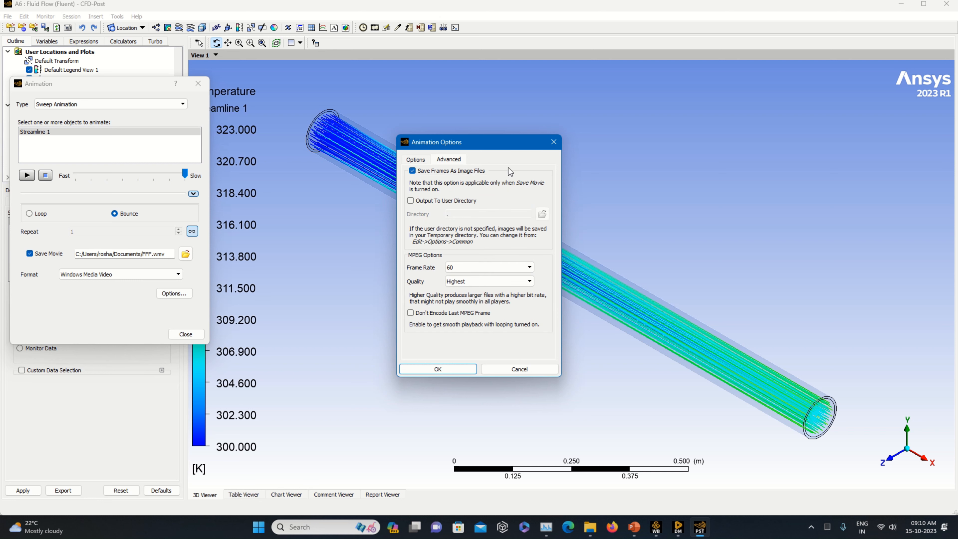
left_click(412, 172)
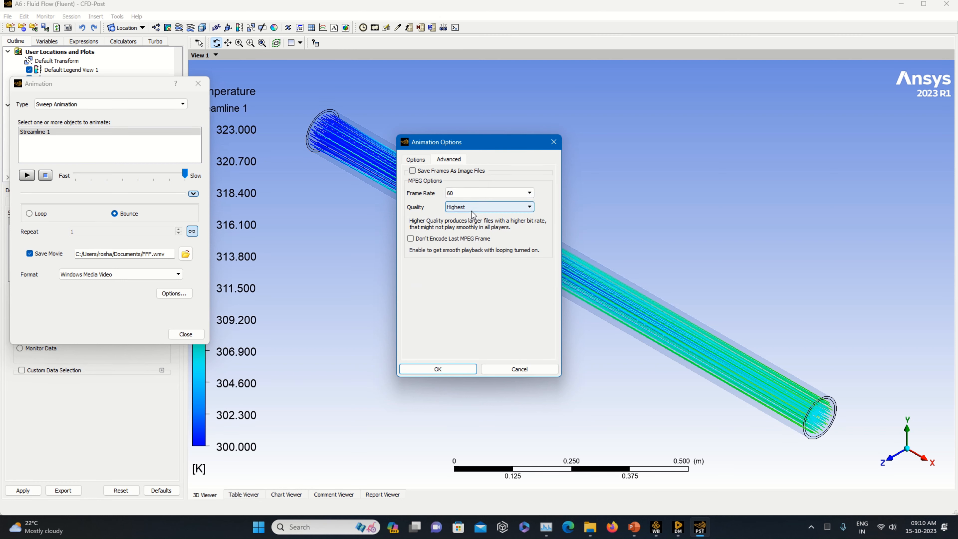
left_click(448, 368)
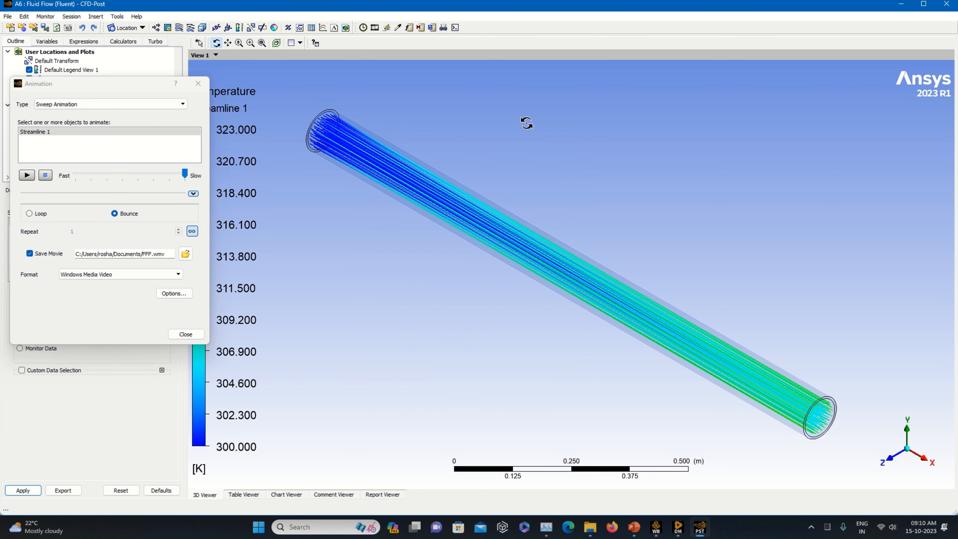
Turn off movie saving and endless repeat for the Streamline 1 sweep animation, then play it with a repeat count of 1.
left_click(27, 176)
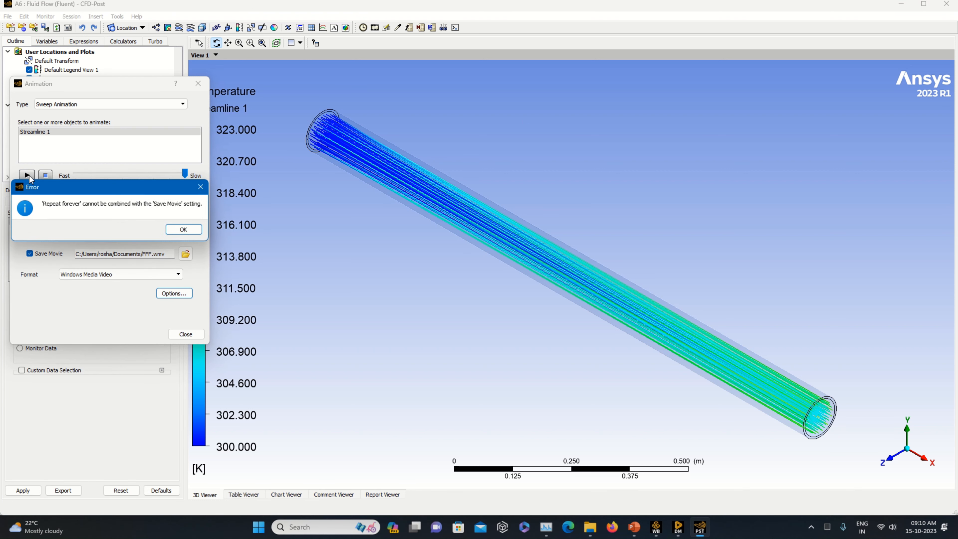
left_click(201, 188)
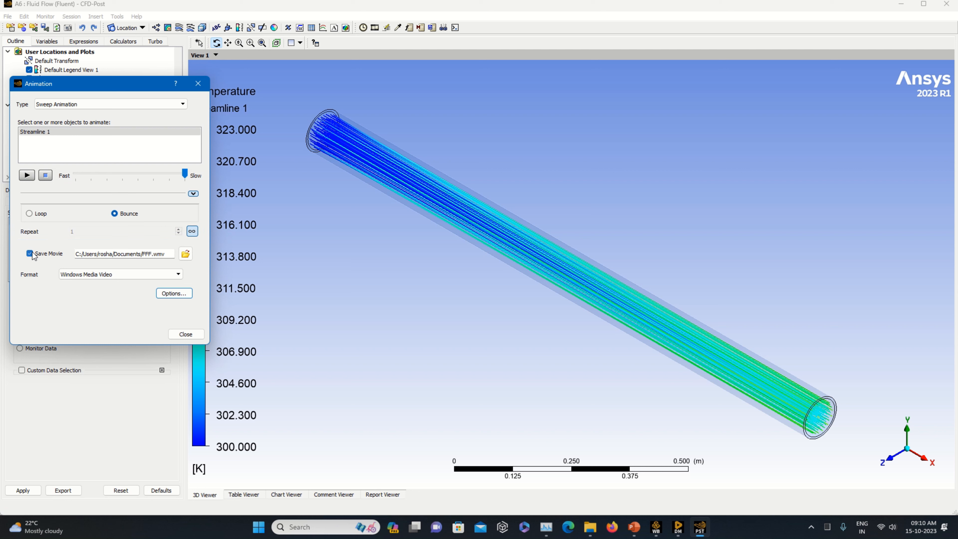
left_click(29, 253)
left_click(192, 231)
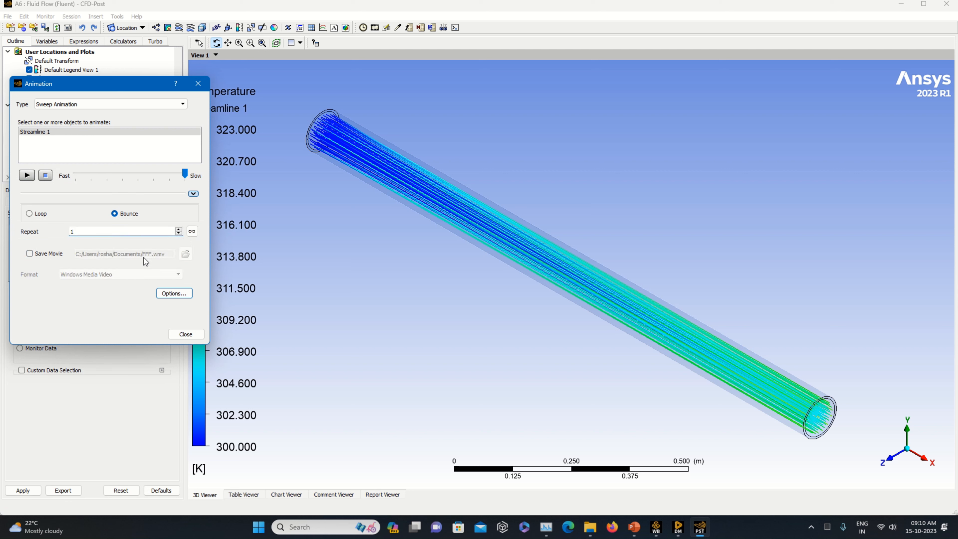
left_click(33, 176)
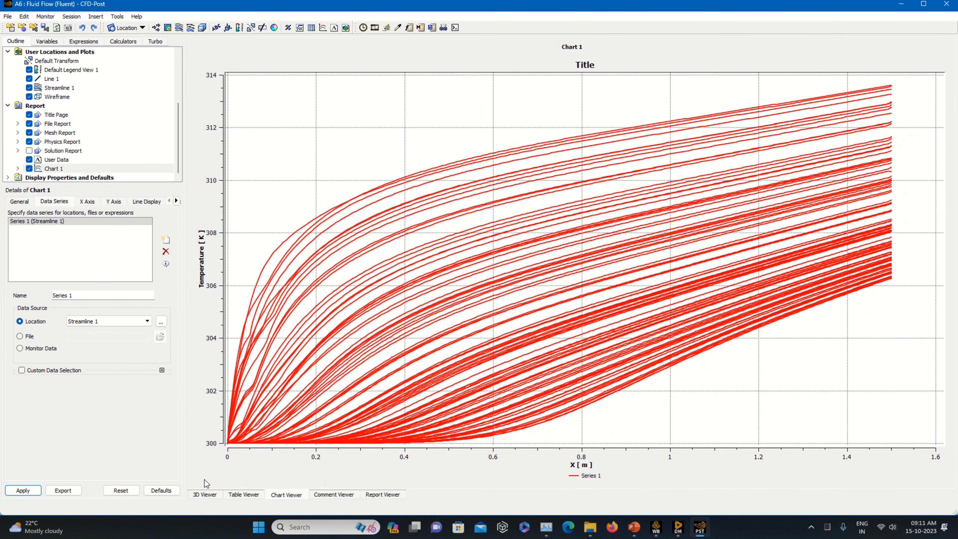
Set the location of Chart 1's Series 1 to Line 1, apply it to replot the temperature curve, and return to the 3D view.
left_click(205, 495)
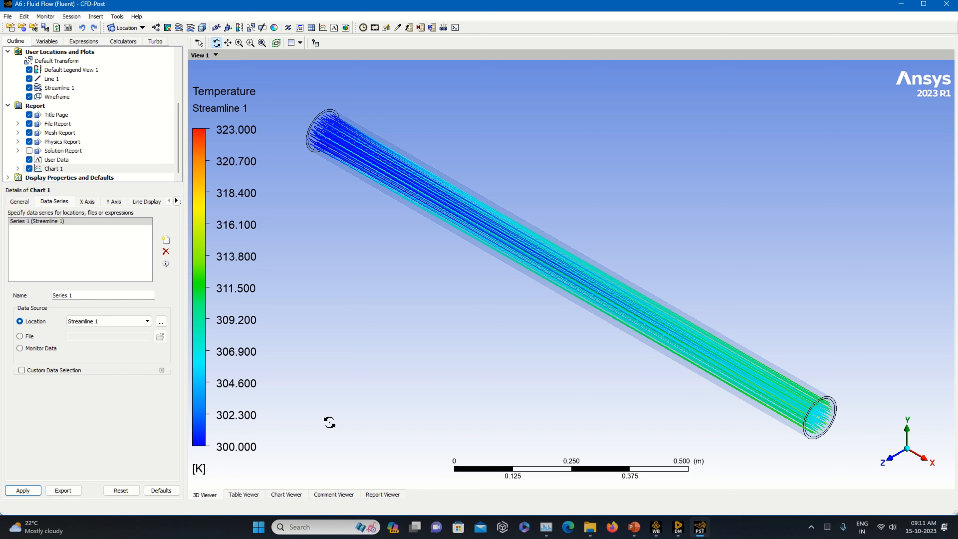
left_click(286, 495)
left_click(97, 321)
left_click(100, 332)
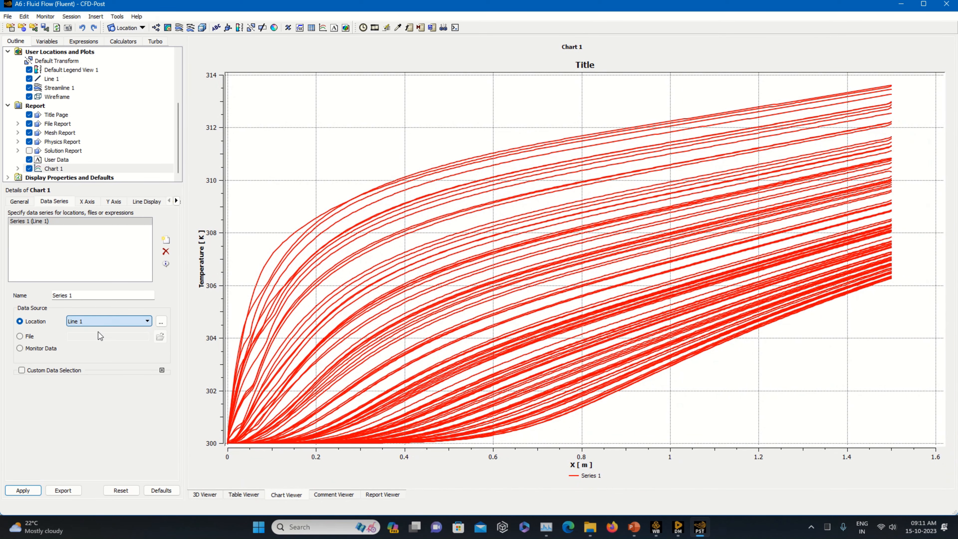
left_click(24, 493)
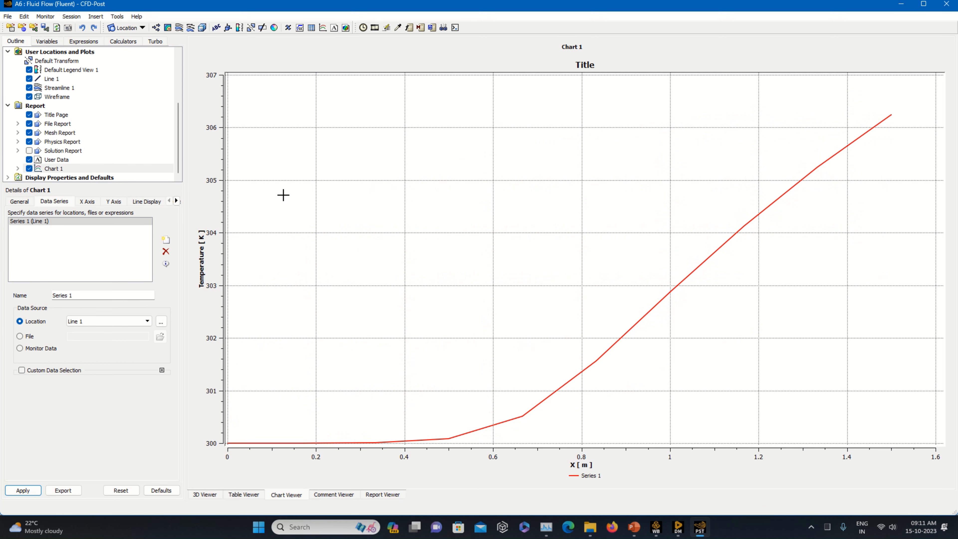
left_click(212, 495)
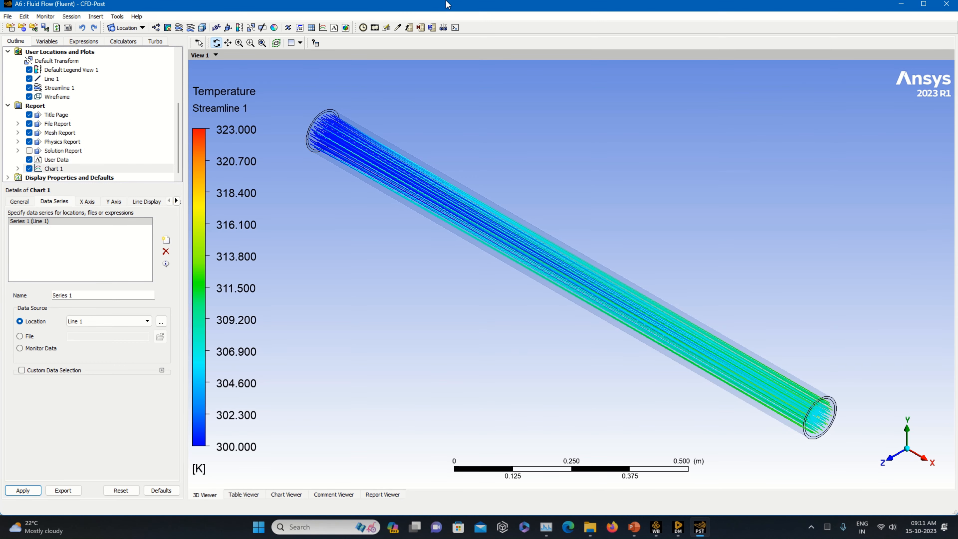